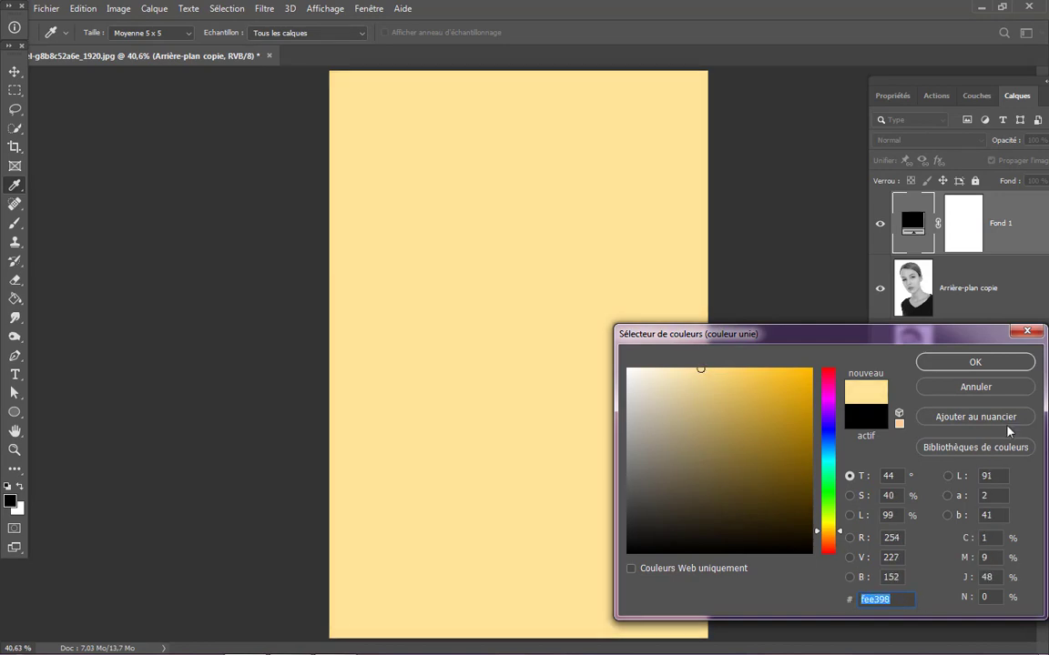
Step: Accept fee398 as the Fond 1 fill colour and invert the layer's mask to black
left_click(1001, 363)
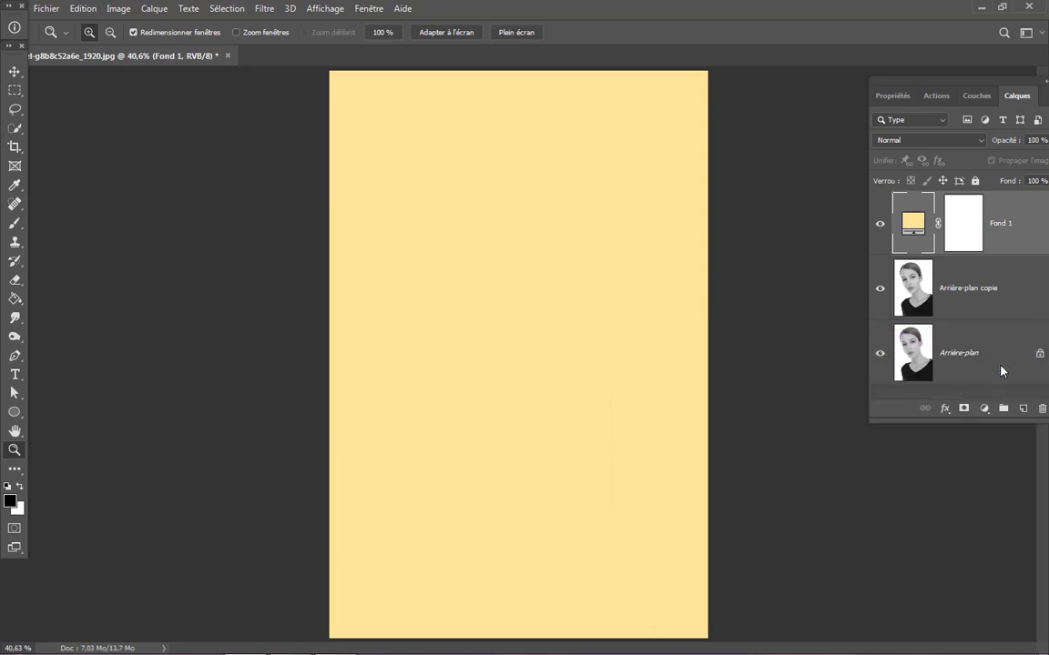
left_click(960, 217)
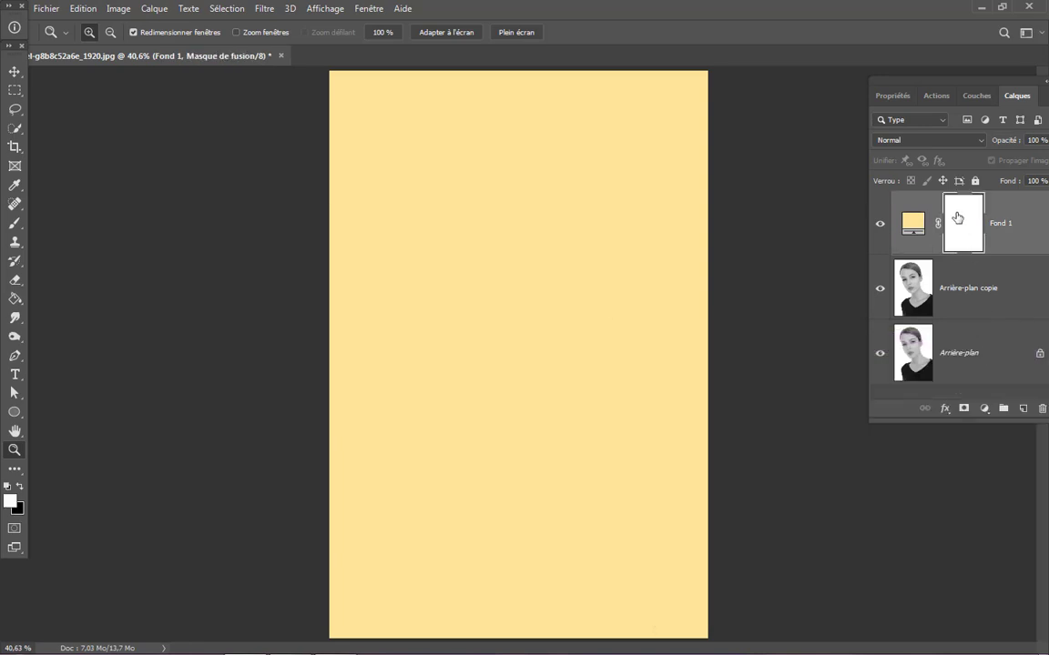
left_click(118, 9)
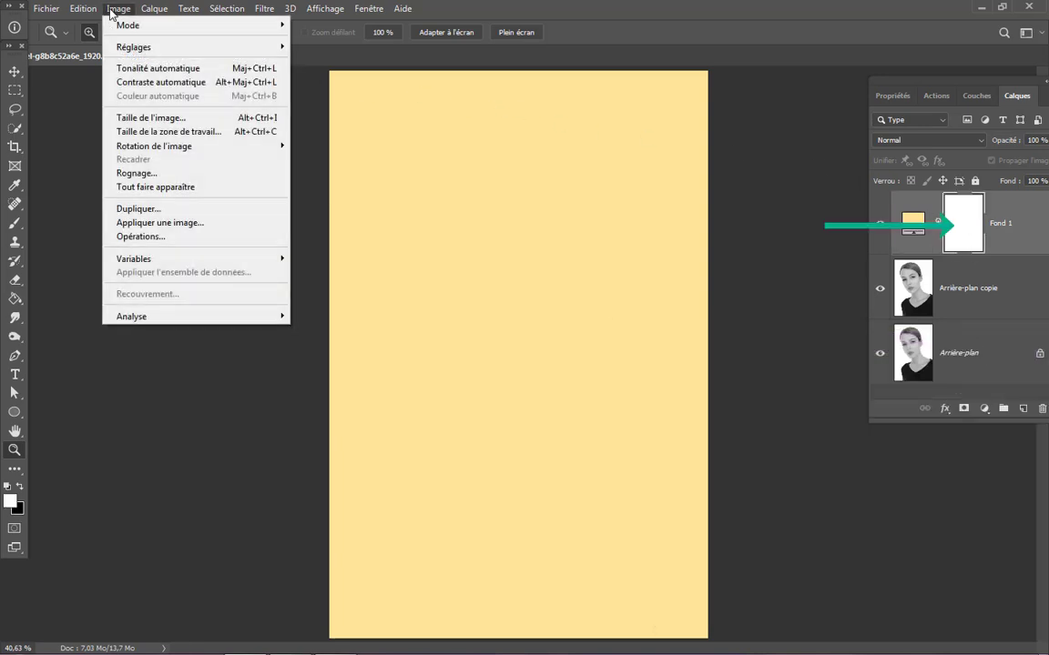
mouse_move(116, 46)
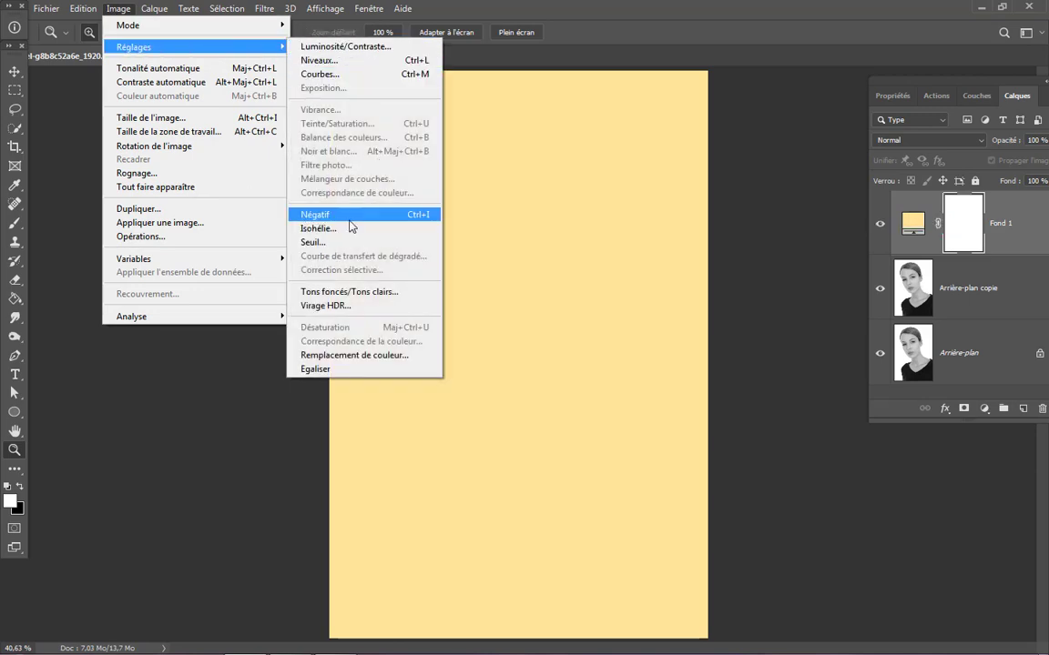
left_click(406, 215)
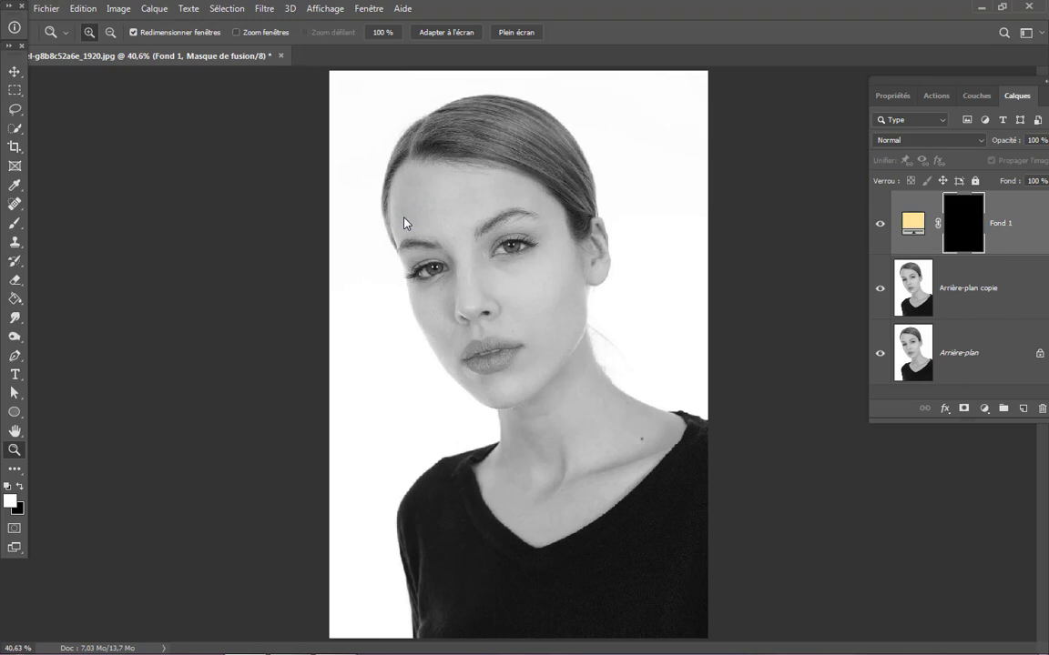
Step: Paint white with a soft round Brush on the Fond 1 mask over the woman's face, ear, neck and neckline skin
left_click(15, 225)
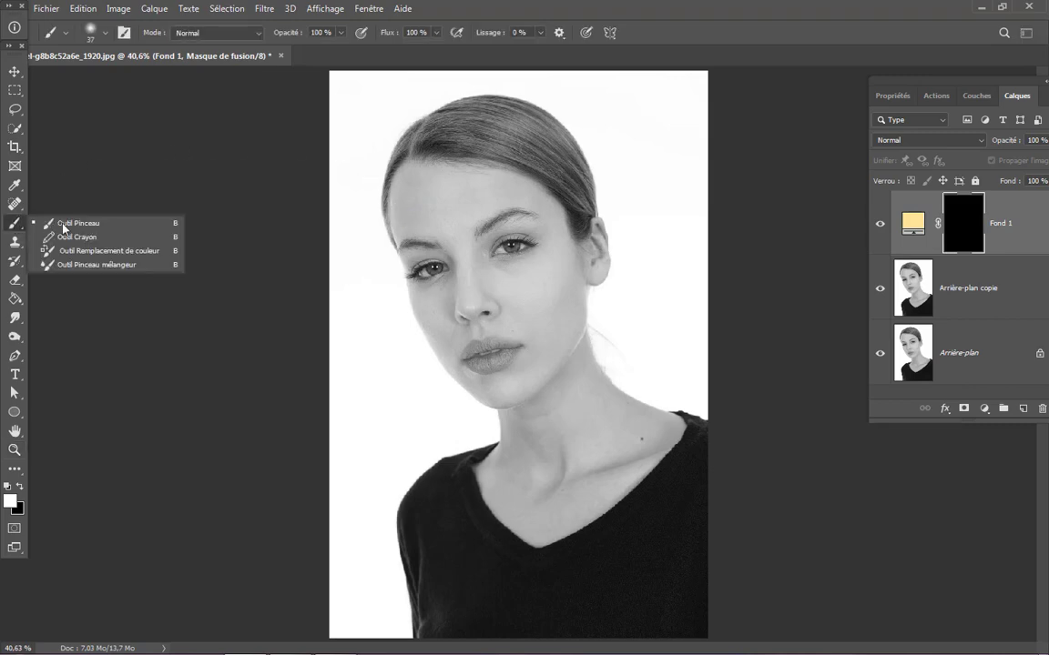
left_click(110, 225)
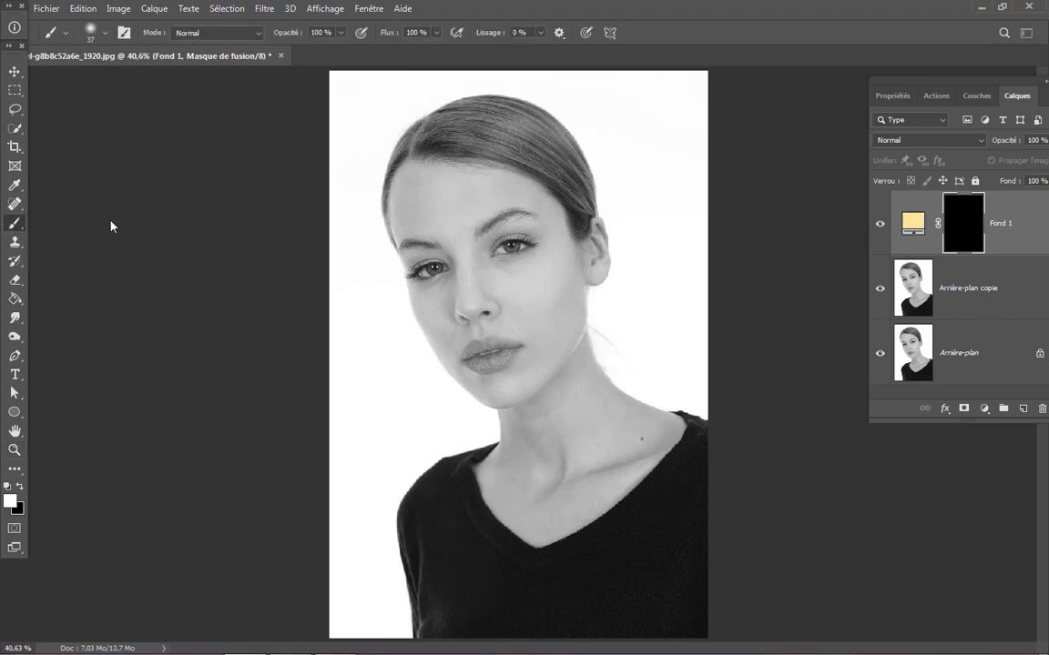
left_click(95, 36)
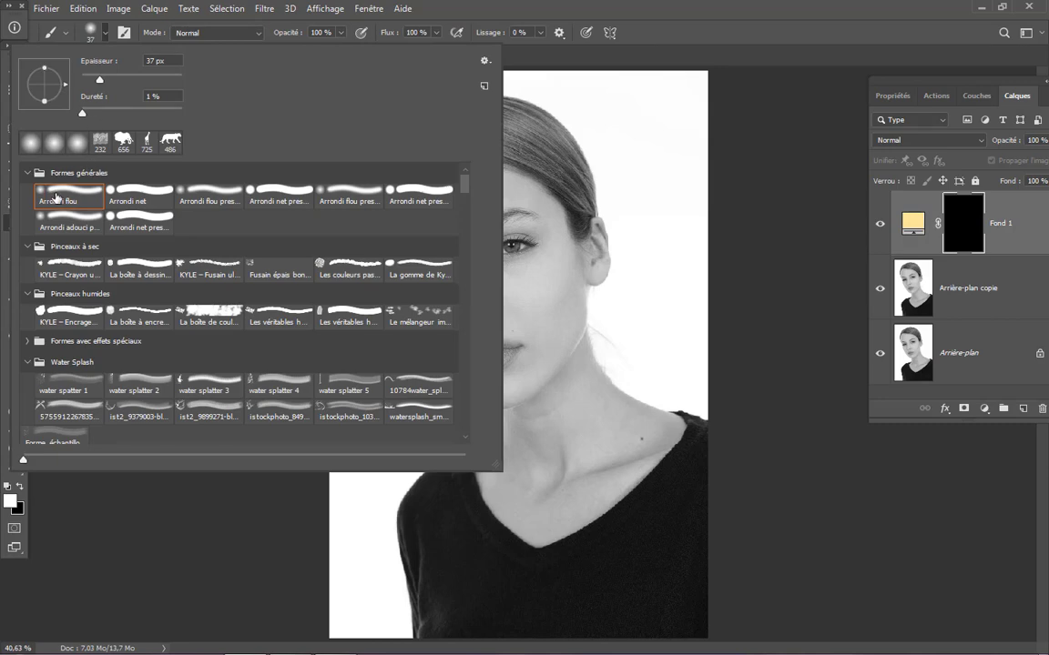
left_click(593, 8)
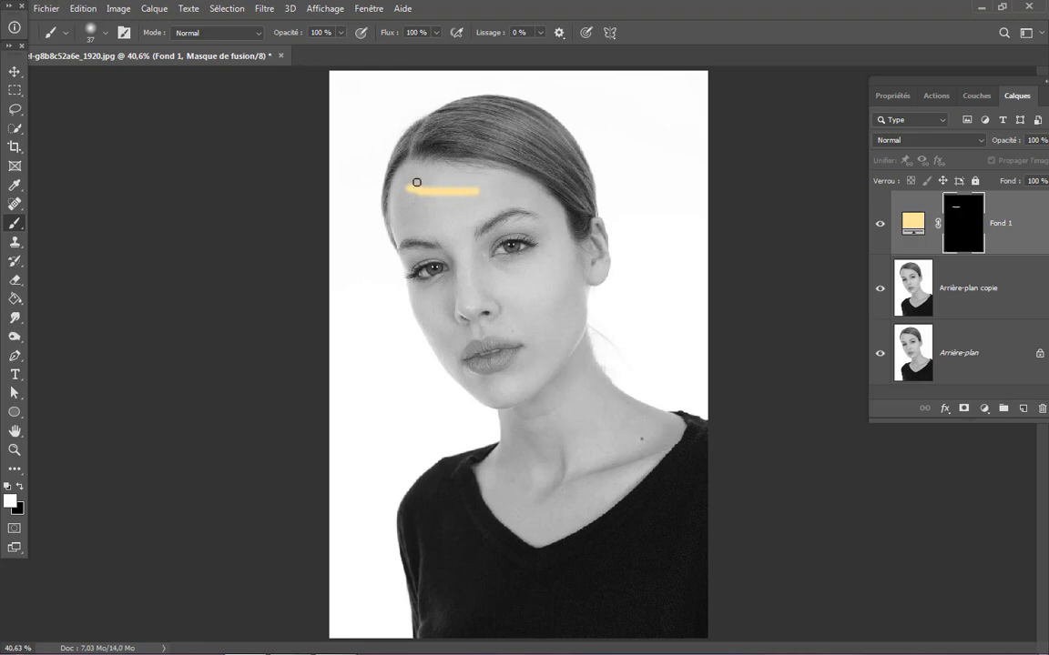
mouse_move(417, 182)
left_mouse_down()
mouse_move(460, 182)
mouse_move(417, 201)
mouse_move(412, 171)
mouse_move(480, 176)
mouse_move(402, 194)
mouse_move(406, 219)
mouse_move(423, 206)
mouse_move(414, 243)
mouse_move(407, 231)
mouse_move(435, 324)
mouse_move(422, 302)
mouse_move(484, 389)
mouse_move(503, 393)
mouse_move(531, 374)
mouse_move(568, 324)
mouse_move(496, 360)
mouse_move(466, 302)
mouse_move(447, 205)
mouse_move(450, 306)
mouse_move(455, 257)
mouse_move(433, 180)
mouse_move(414, 173)
mouse_move(502, 177)
mouse_move(553, 206)
mouse_move(583, 265)
mouse_move(597, 241)
mouse_move(598, 270)
mouse_move(562, 229)
mouse_move(480, 187)
mouse_move(502, 299)
mouse_move(494, 334)
mouse_move(482, 211)
mouse_move(562, 276)
mouse_move(522, 338)
mouse_move(499, 251)
mouse_move(533, 298)
mouse_move(548, 251)
mouse_move(482, 337)
mouse_move(435, 328)
mouse_move(483, 392)
mouse_move(548, 333)
mouse_move(581, 267)
mouse_move(575, 337)
mouse_move(604, 377)
mouse_move(672, 421)
mouse_move(615, 498)
mouse_move(679, 435)
mouse_move(599, 512)
mouse_move(520, 533)
mouse_move(494, 503)
mouse_move(486, 461)
mouse_move(491, 497)
mouse_move(520, 414)
mouse_move(503, 442)
mouse_move(541, 389)
mouse_move(600, 398)
mouse_move(653, 428)
mouse_move(570, 500)
mouse_move(517, 527)
mouse_move(522, 465)
mouse_move(580, 358)
mouse_move(529, 405)
mouse_move(569, 393)
mouse_move(605, 446)
mouse_move(520, 503)
mouse_move(558, 450)
mouse_move(553, 441)
mouse_move(615, 426)
mouse_move(608, 480)
mouse_move(529, 517)
mouse_move(594, 494)
mouse_move(681, 417)
mouse_move(697, 426)
mouse_move(578, 521)
mouse_move(552, 512)
left_mouse_up()
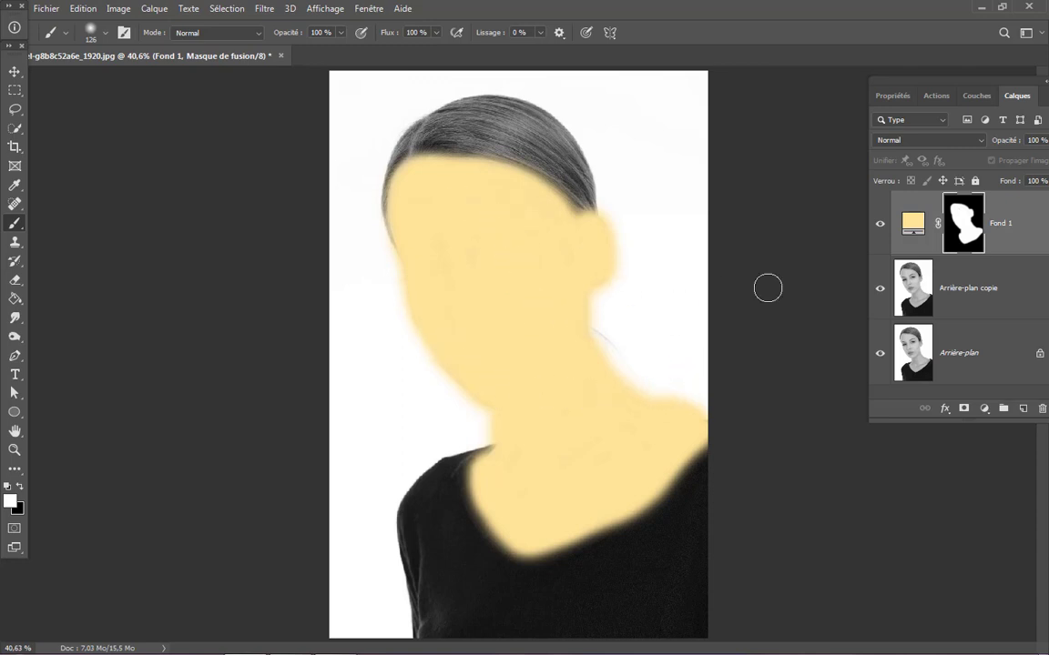
Step: Set the Fond 1 layer to Produit blending at 73% opacity and change its fill colour to f2d78f
left_click(925, 144)
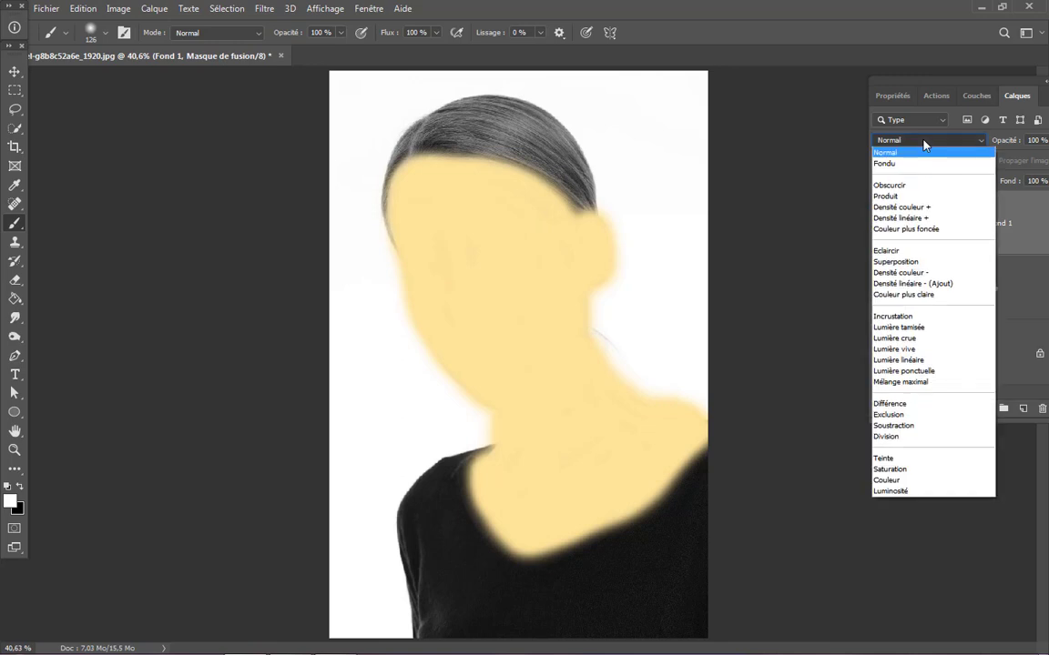
left_click(929, 198)
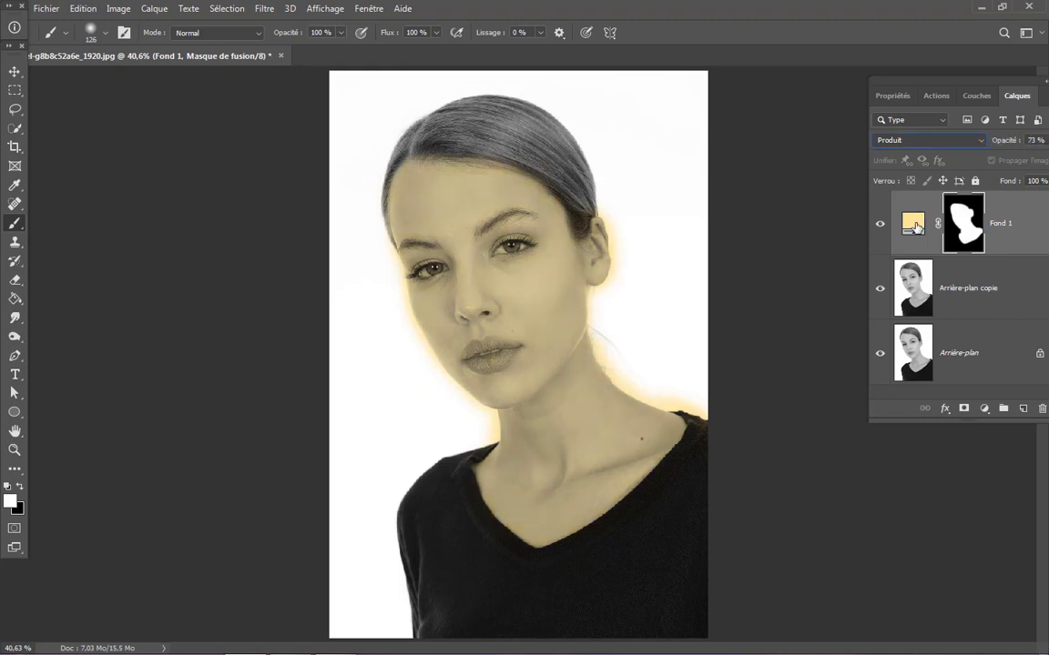
double_click(913, 224)
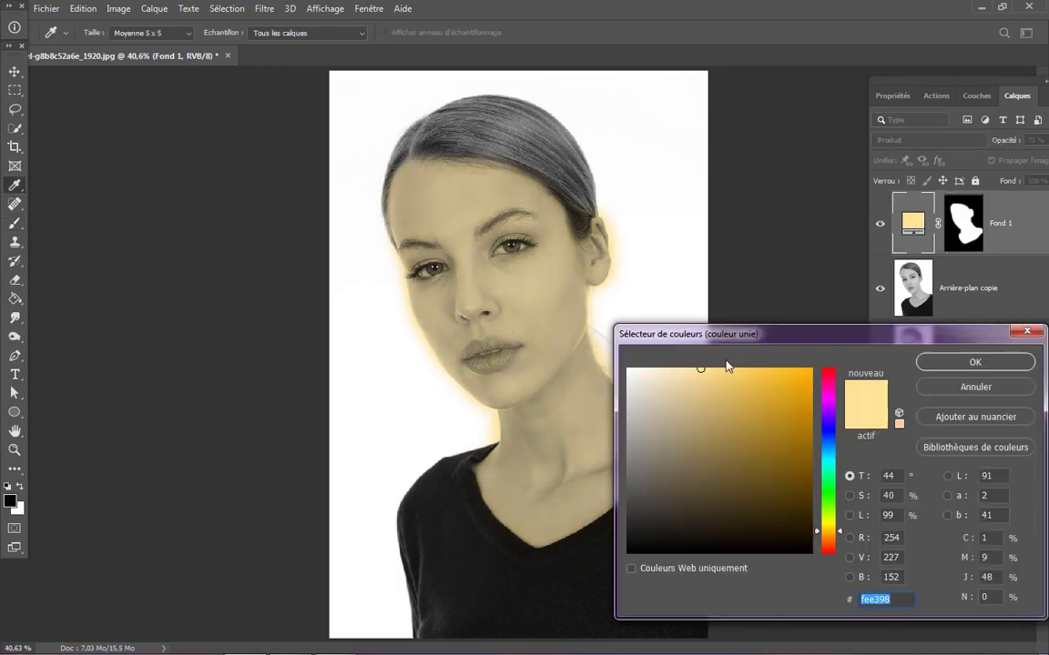
left_click(720, 374)
mouse_move(697, 376)
left_mouse_down()
mouse_move(688, 371)
mouse_move(723, 390)
mouse_move(703, 378)
left_mouse_up()
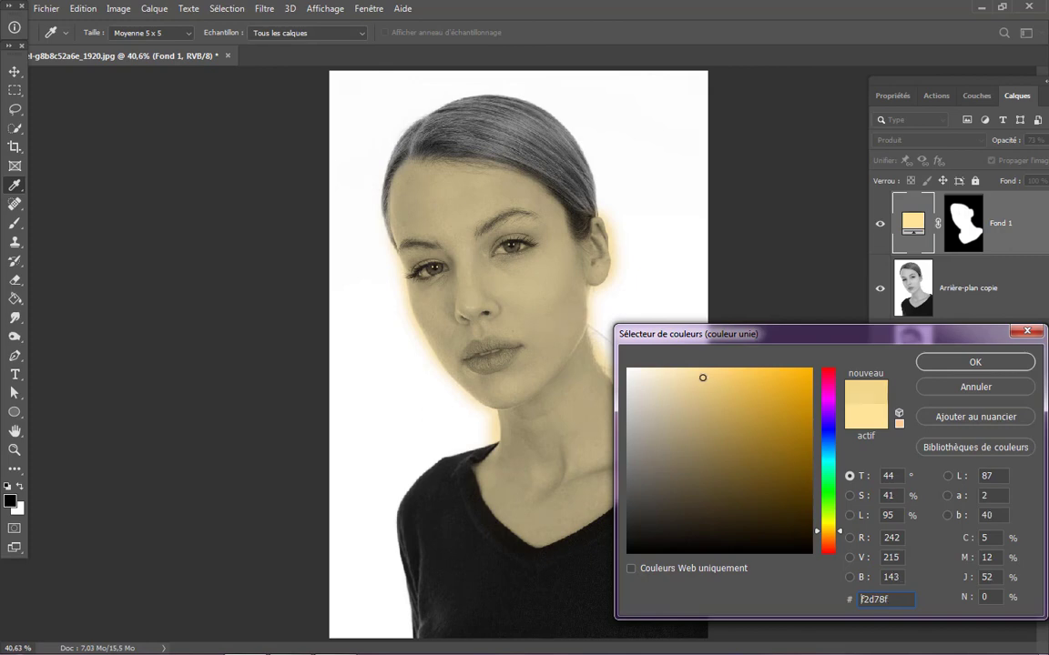
left_click(954, 363)
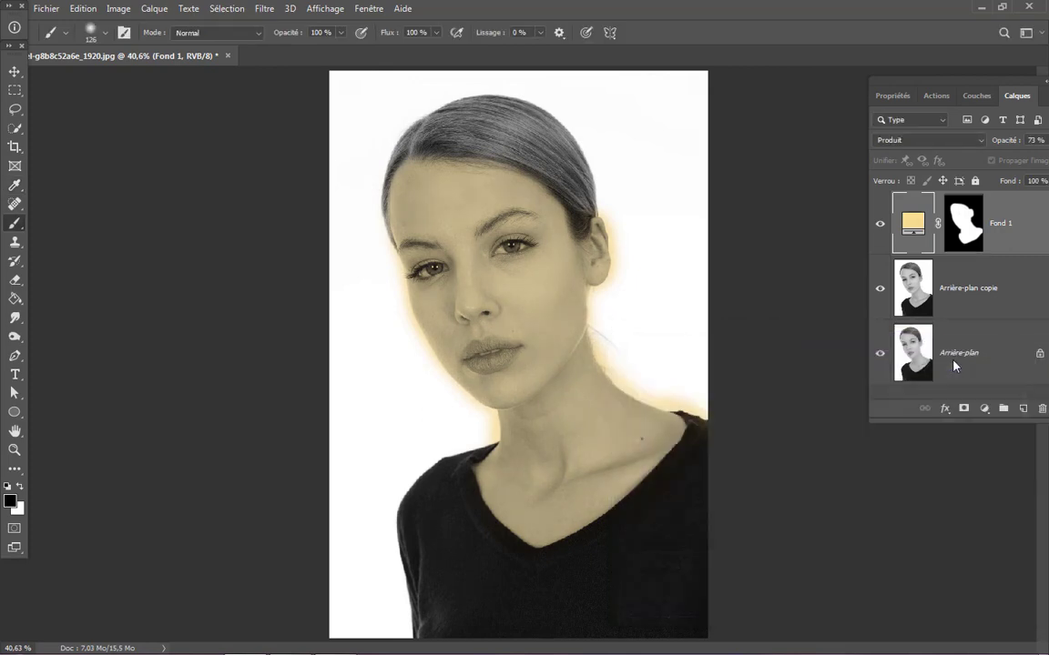
Step: Paint black on the Fond 1 mask to remove the colour spill around the cheek, jaw, shoulder and ear
left_click(968, 222)
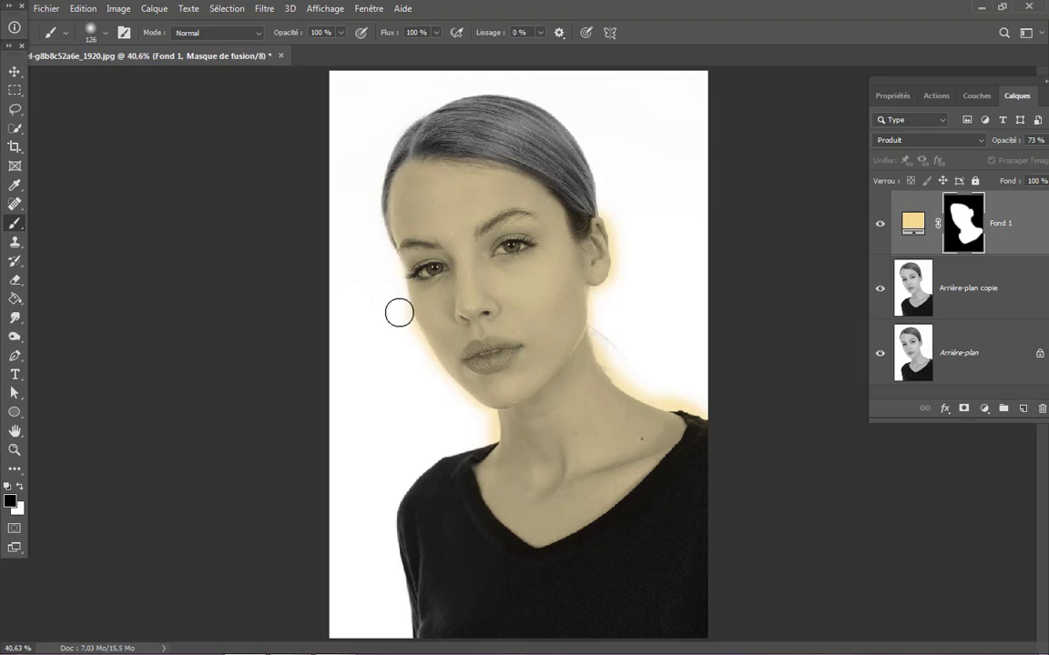
mouse_move(399, 313)
left_mouse_down()
mouse_move(440, 395)
mouse_move(472, 418)
mouse_move(451, 394)
mouse_move(471, 414)
left_mouse_up()
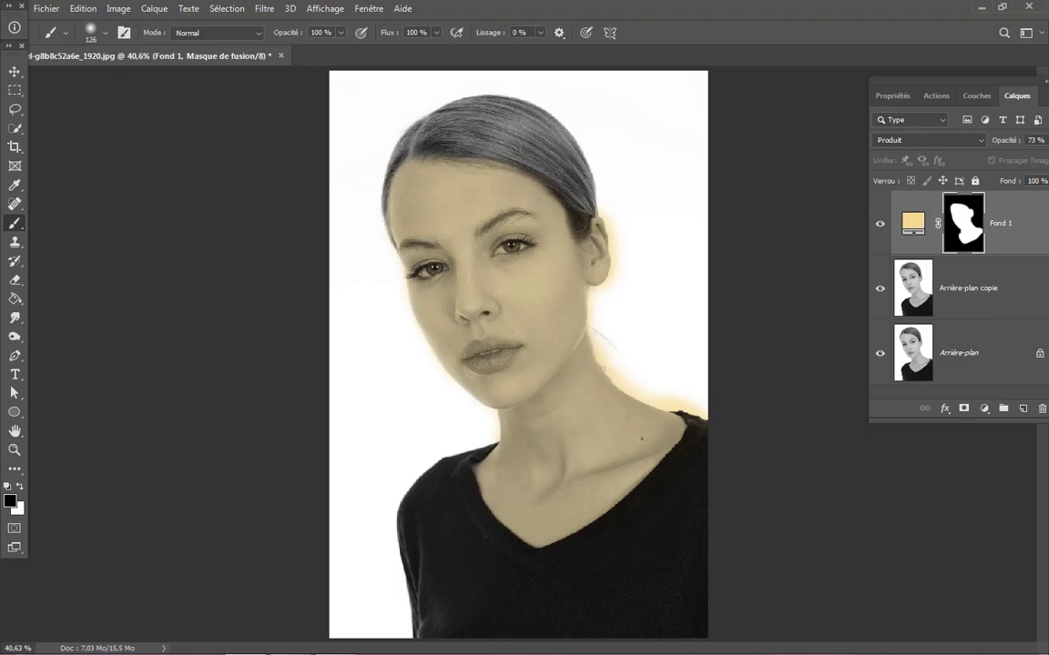
mouse_move(691, 402)
left_mouse_down()
mouse_move(650, 392)
mouse_move(673, 398)
mouse_move(609, 353)
mouse_move(599, 302)
mouse_move(628, 264)
mouse_move(612, 207)
mouse_move(626, 238)
mouse_move(613, 304)
left_mouse_up()
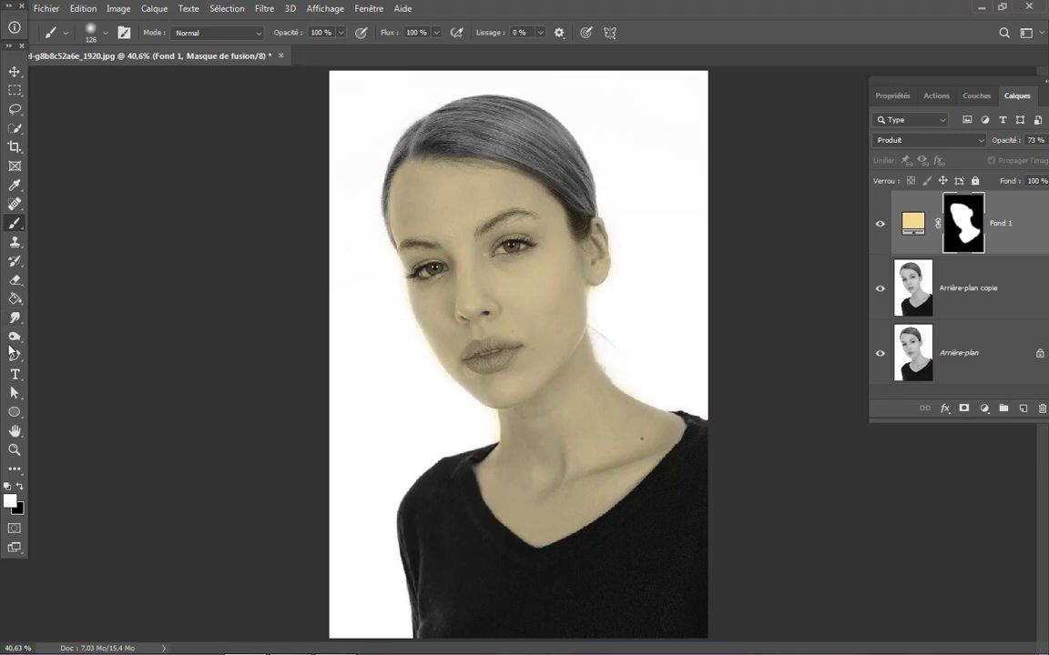
Step: Mask the skin tint off the eye on the image's left with a 48 px black brush, and restore the skin beneath it in white
left_click(15, 450)
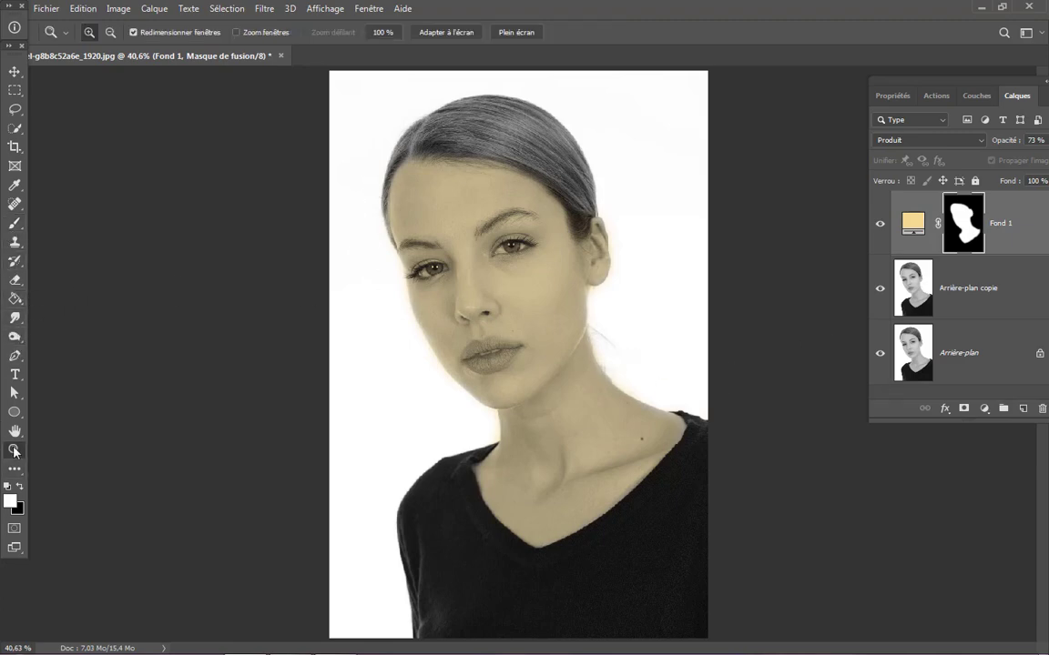
left_click_drag(402, 248, 566, 304)
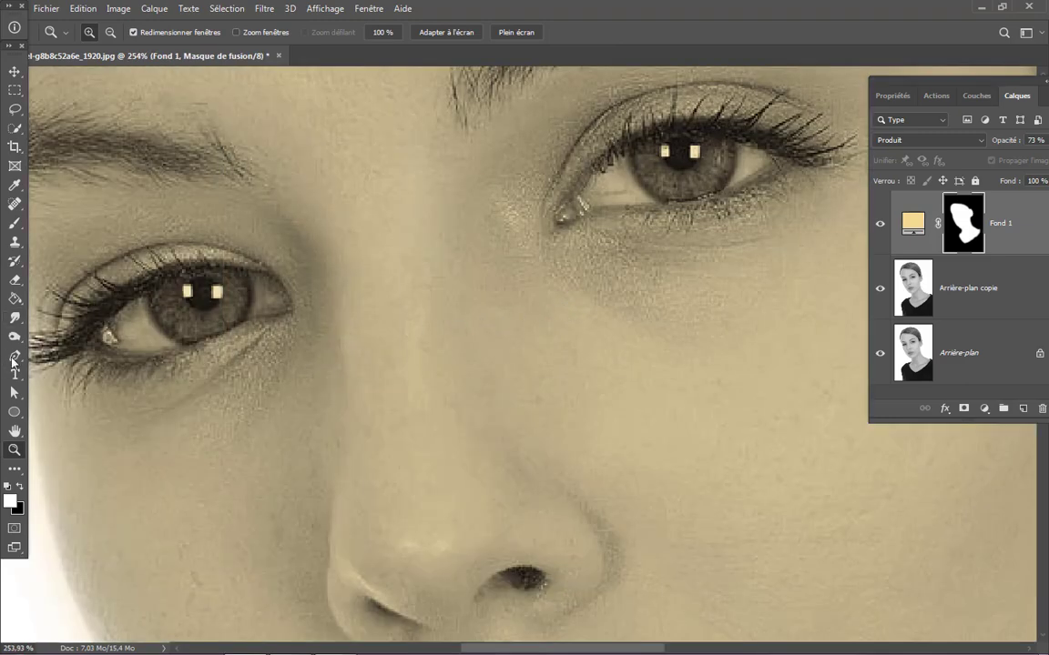
left_click(11, 224)
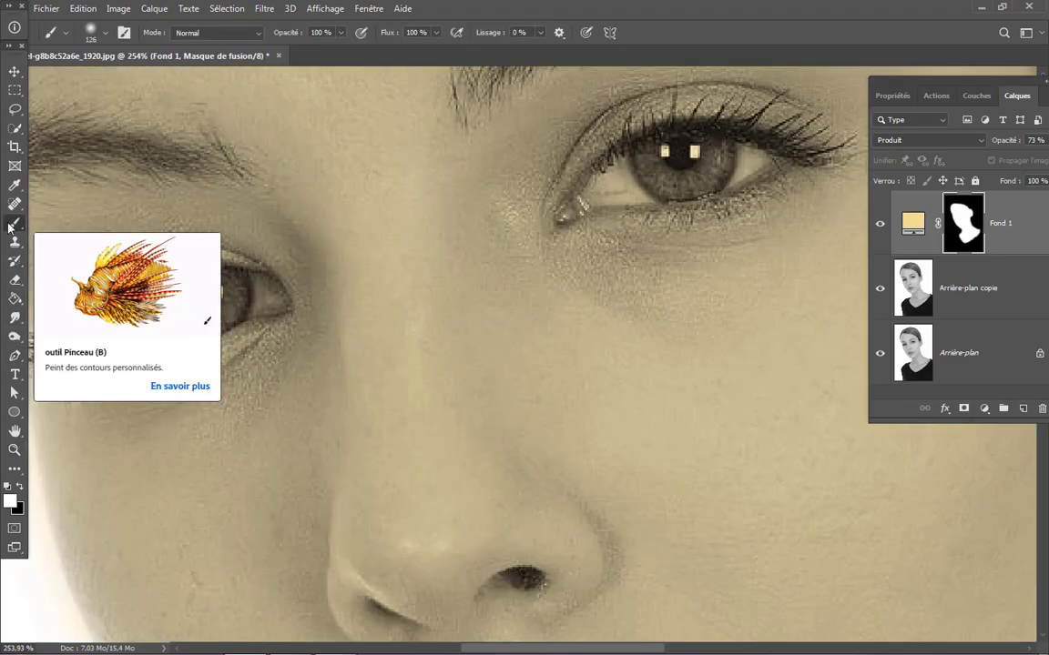
key("x")
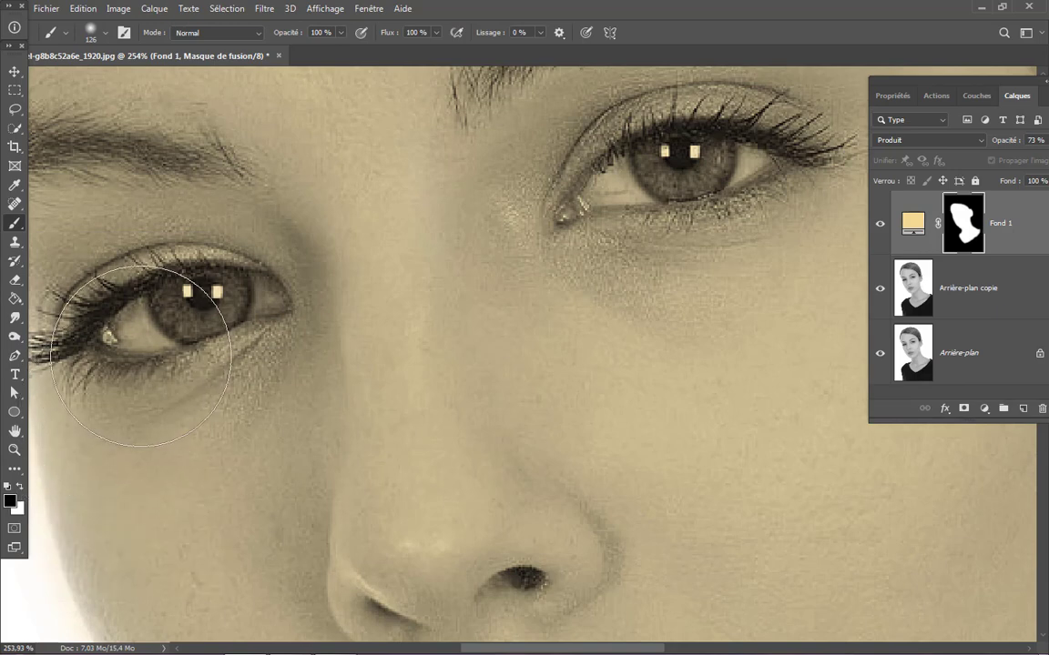
left_click_drag(142, 353, 69, 372)
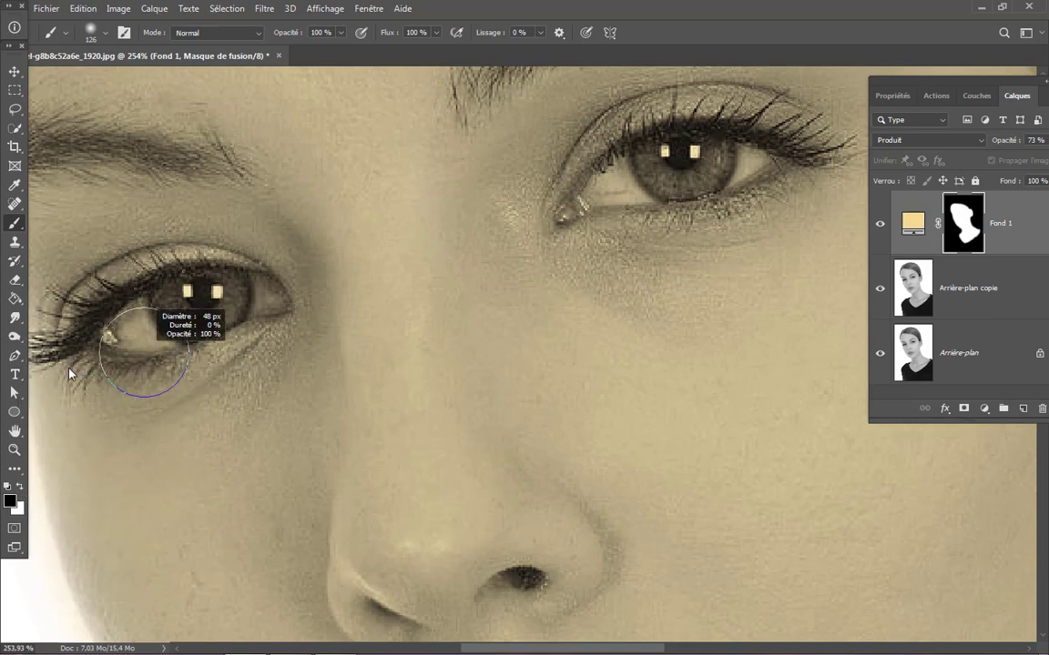
mouse_move(113, 329)
left_mouse_down()
mouse_move(164, 306)
mouse_move(204, 309)
mouse_move(235, 269)
mouse_move(205, 268)
mouse_move(186, 305)
left_mouse_up()
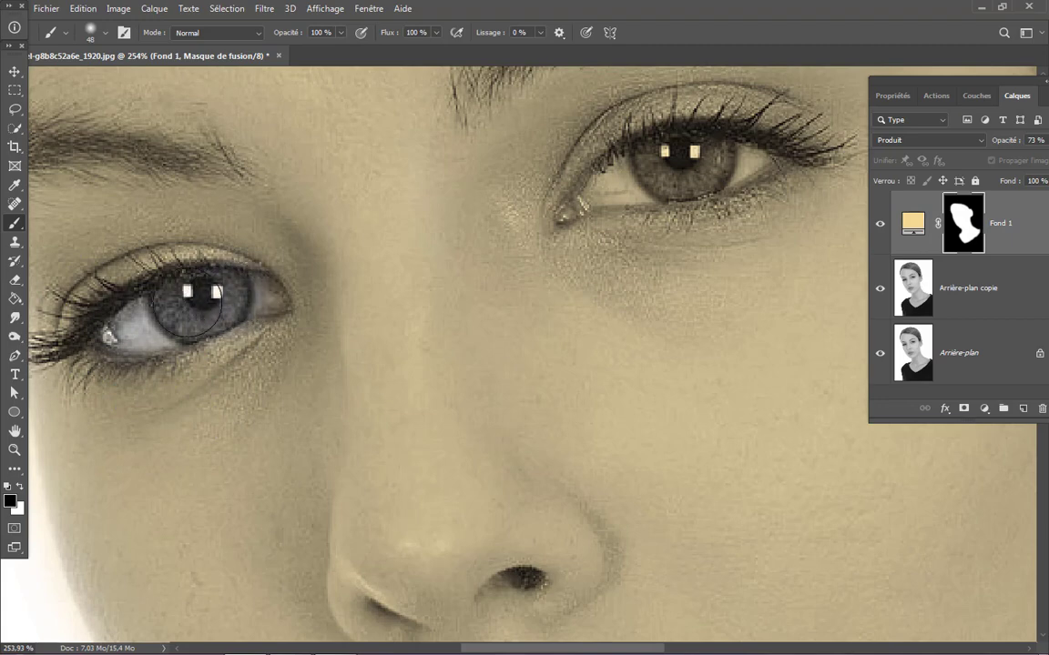
left_click(19, 487)
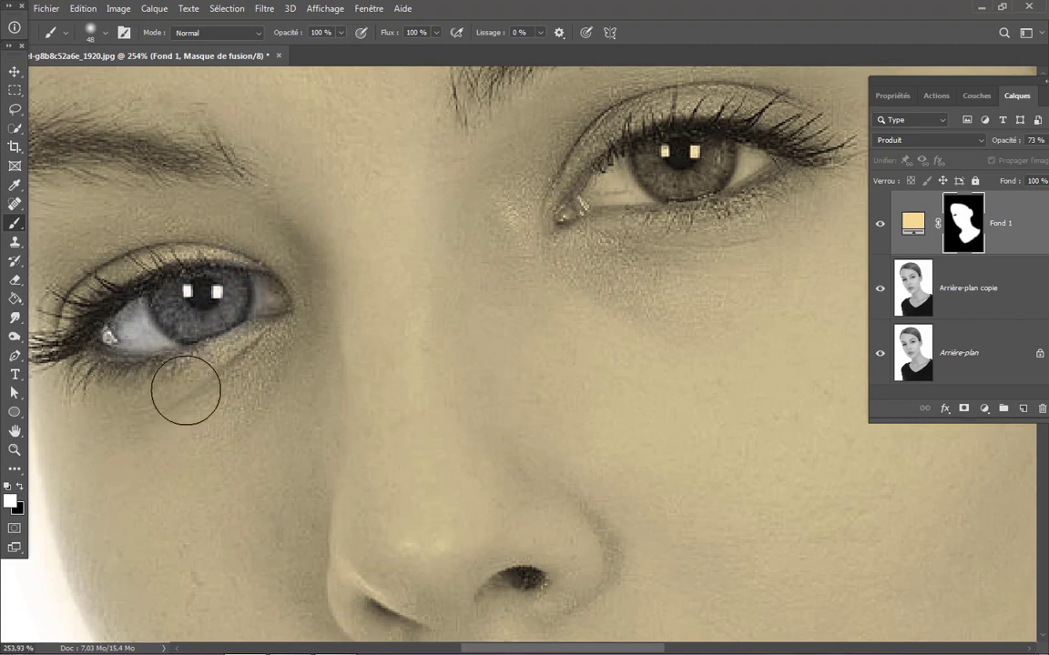
mouse_move(186, 390)
left_mouse_down()
mouse_move(257, 358)
mouse_move(227, 377)
left_mouse_up()
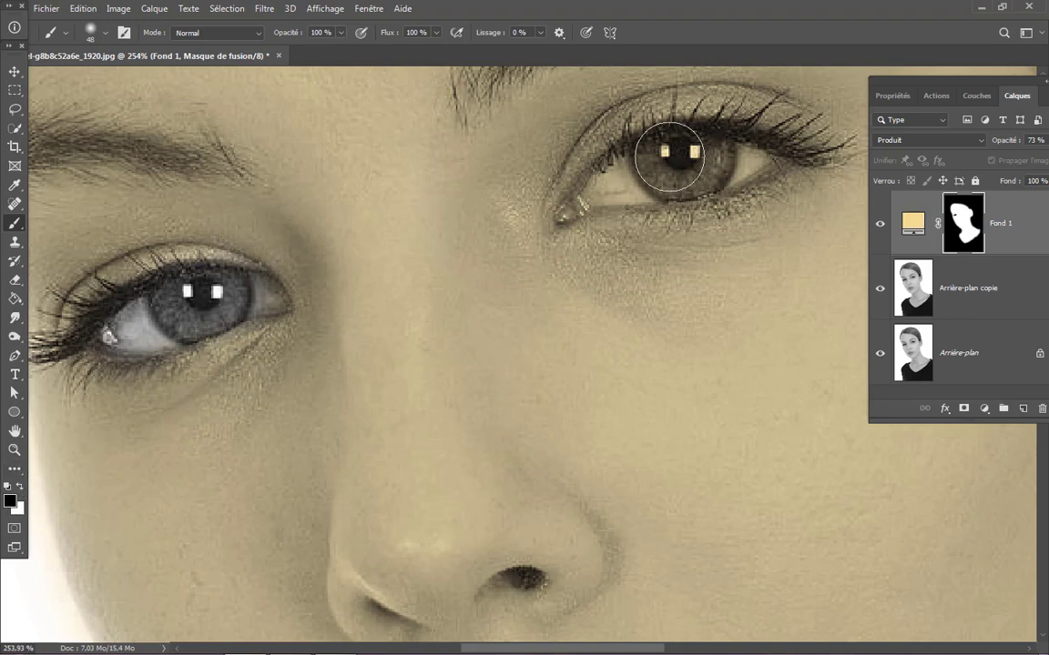
Step: Mask the skin tint off the iris and white of the eye on the image's right with a 27 px black brush
mouse_move(669, 155)
left_mouse_down()
mouse_move(646, 170)
mouse_move(653, 164)
left_mouse_up()
left_click_drag(732, 158, 725, 164)
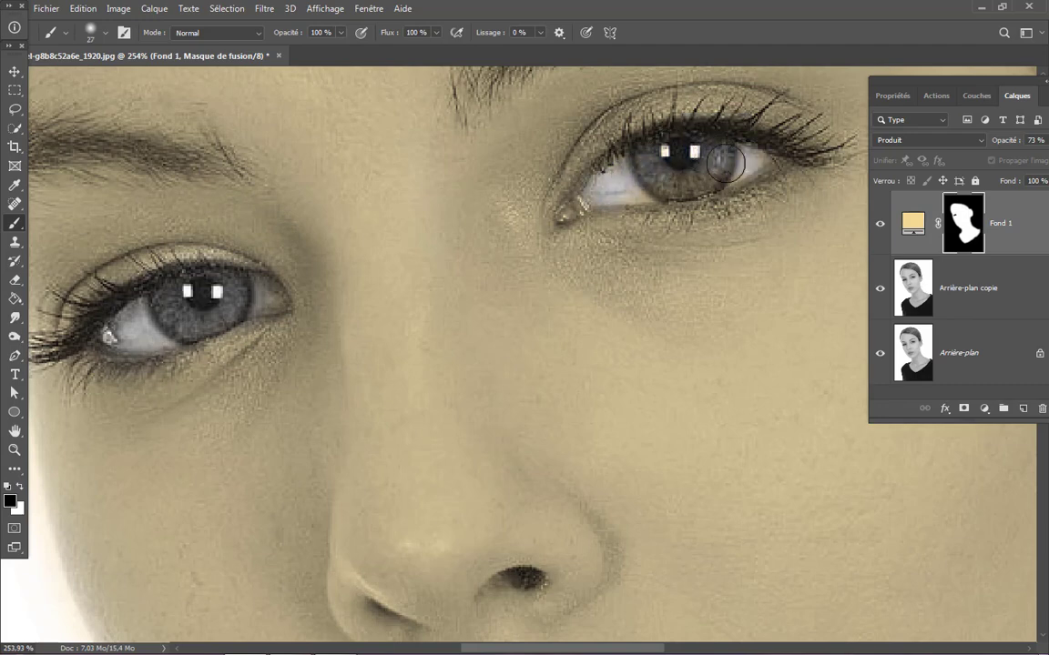
mouse_move(657, 177)
left_mouse_down()
mouse_move(626, 183)
mouse_move(708, 169)
left_mouse_up()
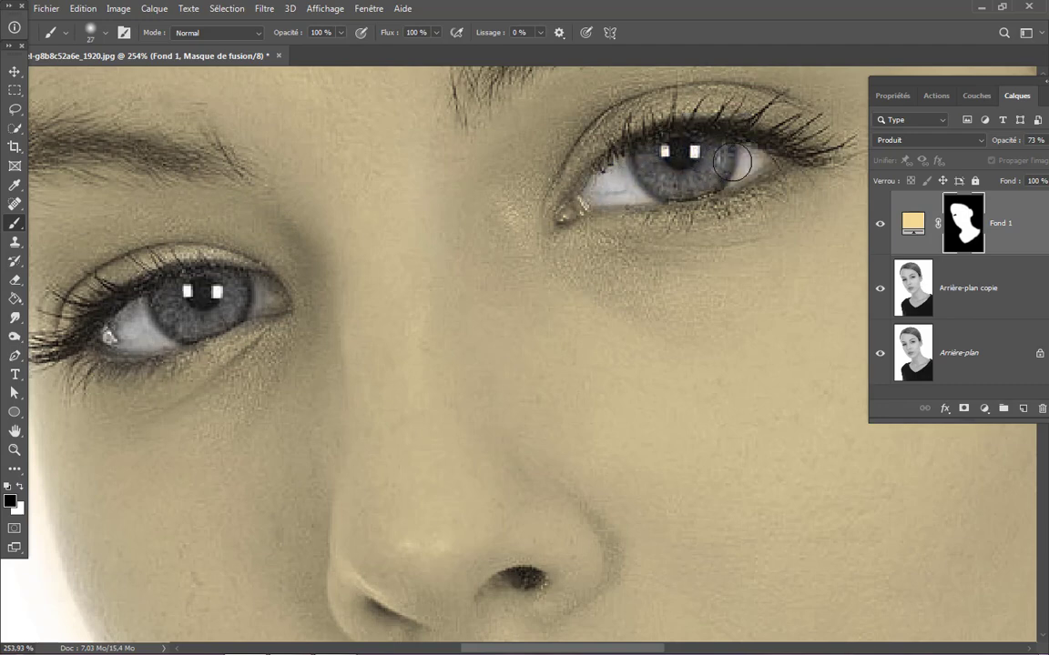
Step: Paint black on the Fond 1 mask over the upper and lower lips to remove their skin tint
scroll(410, 337, "left", 2)
key("x")
scroll(668, 489, "down", 3)
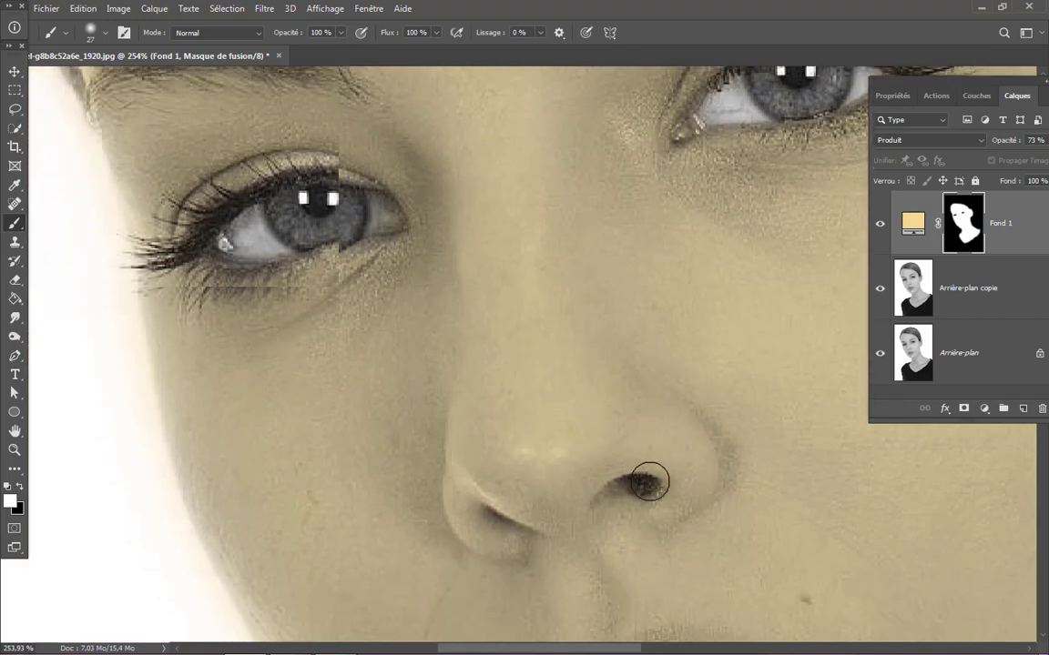
scroll(651, 481, "down", 6)
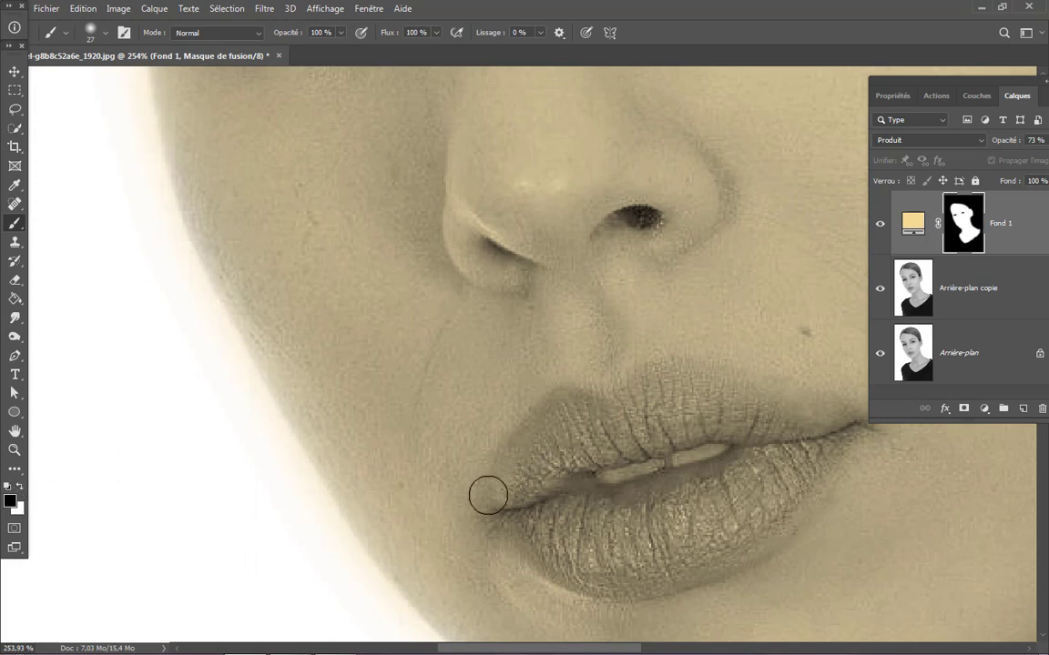
mouse_move(487, 495)
left_mouse_down()
mouse_move(543, 446)
mouse_move(561, 409)
mouse_move(617, 411)
mouse_move(660, 379)
mouse_move(744, 388)
mouse_move(795, 410)
left_mouse_up()
mouse_move(831, 422)
left_mouse_down()
mouse_move(770, 526)
mouse_move(664, 572)
mouse_move(595, 575)
mouse_move(518, 503)
mouse_move(624, 439)
mouse_move(713, 415)
mouse_move(592, 438)
mouse_move(546, 465)
mouse_move(585, 540)
mouse_move(633, 547)
mouse_move(723, 513)
mouse_move(759, 494)
mouse_move(787, 446)
mouse_move(712, 406)
mouse_move(564, 453)
mouse_move(559, 483)
mouse_move(613, 484)
mouse_move(743, 440)
mouse_move(691, 487)
mouse_move(628, 511)
mouse_move(577, 511)
mouse_move(692, 495)
mouse_move(767, 456)
mouse_move(752, 514)
mouse_move(715, 545)
mouse_move(606, 553)
mouse_move(530, 515)
mouse_move(570, 438)
mouse_move(680, 428)
left_mouse_up()
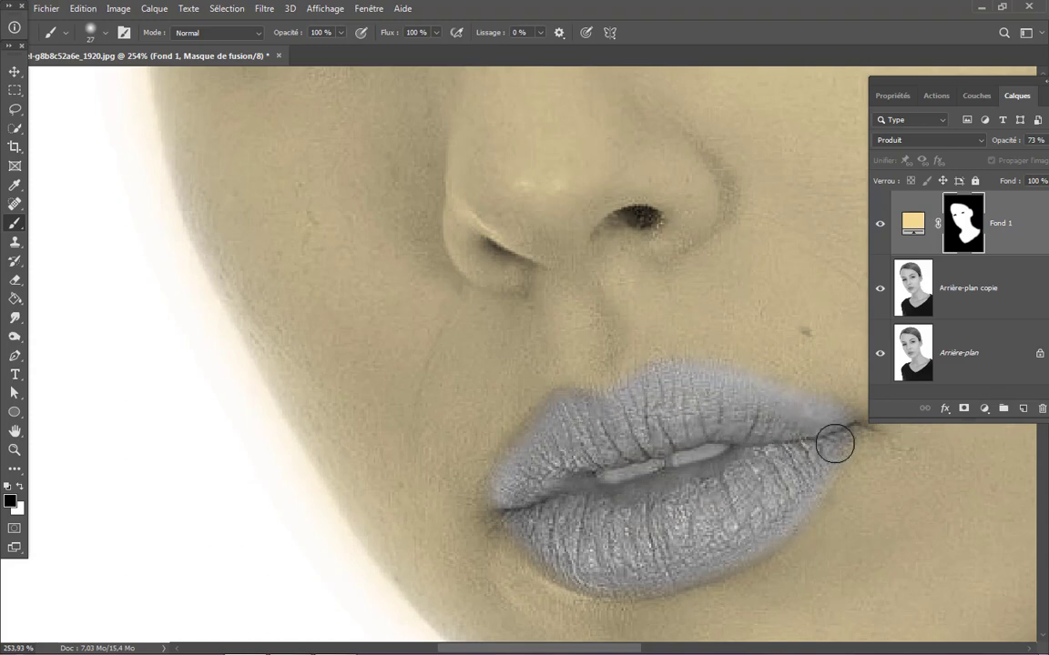
Step: Add a solid colour fill layer in green #48e061 above Fond 1 for the eyes
left_click(14, 450)
right_click(500, 339)
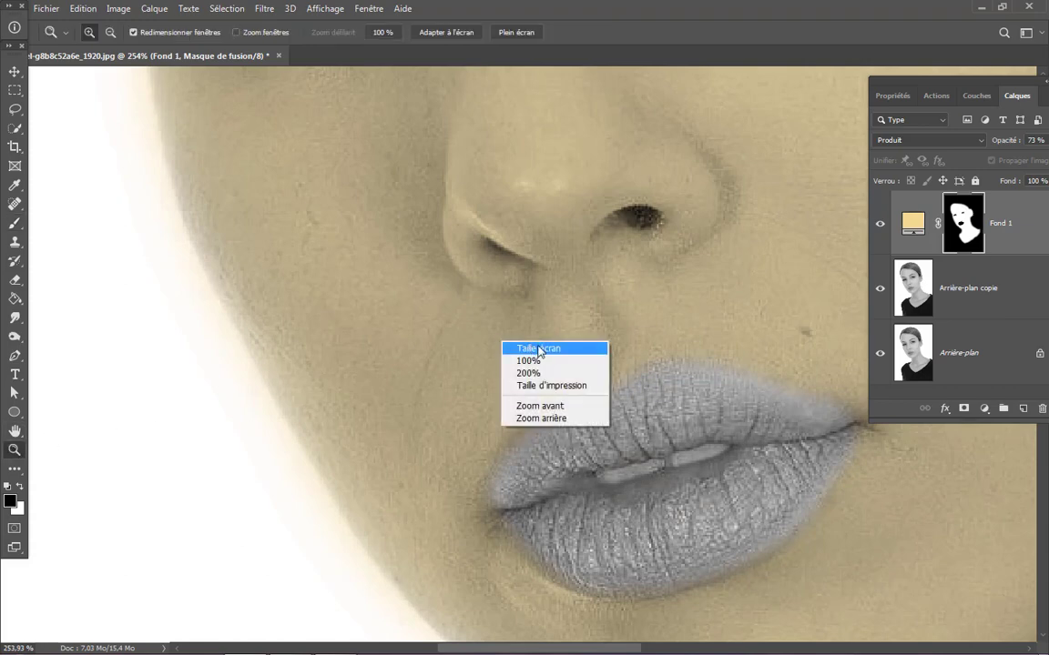
left_click(528, 348)
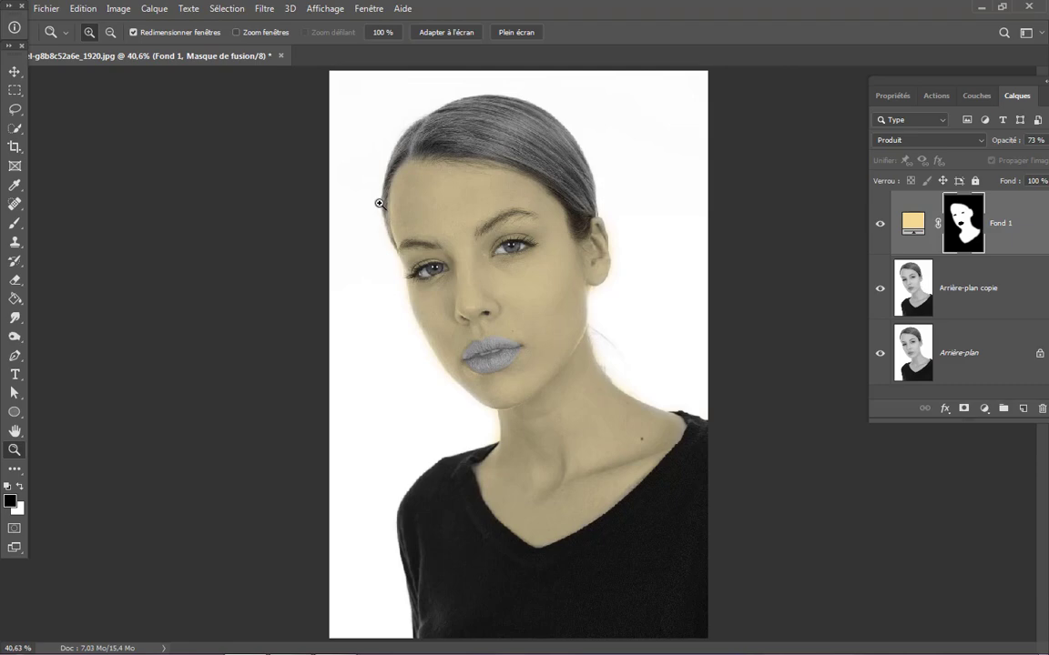
left_click_drag(378, 203, 565, 298)
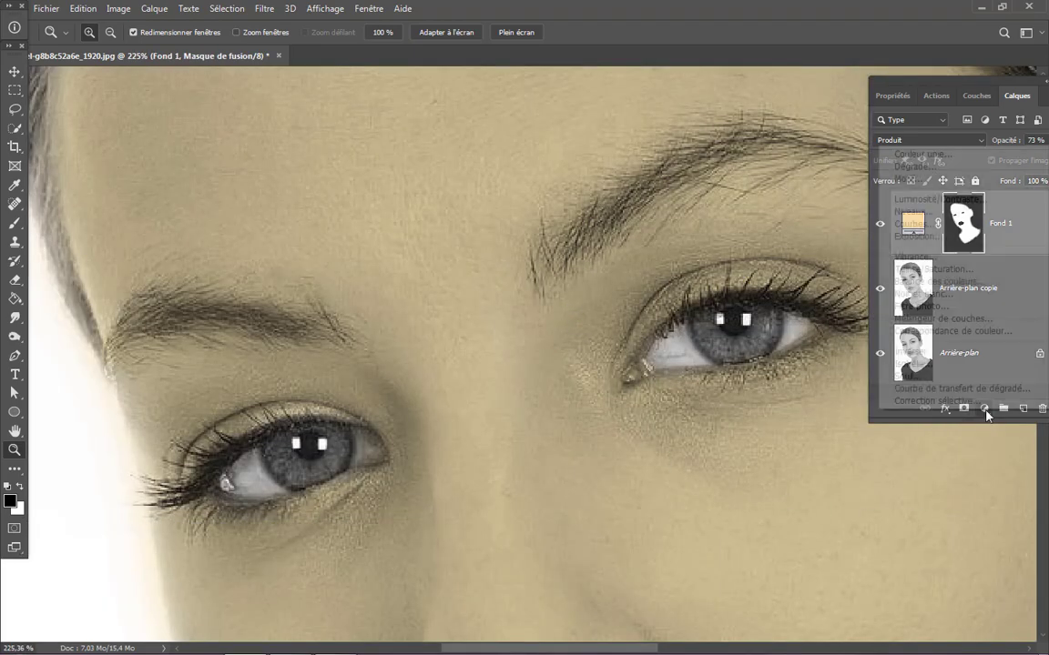
left_click(984, 410)
left_click(942, 157)
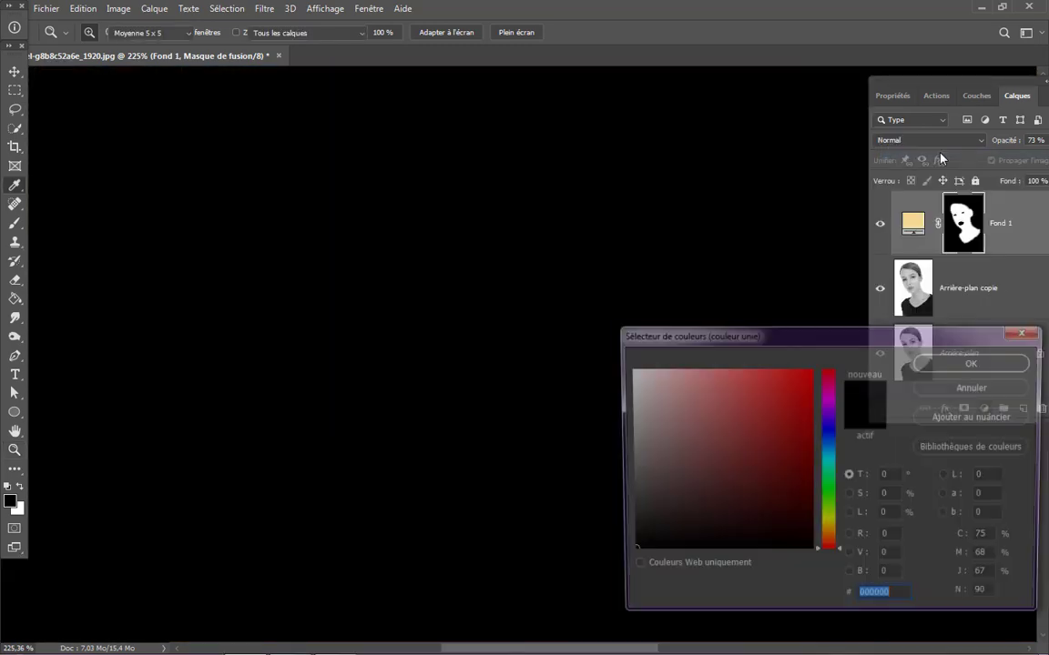
mouse_move(823, 480)
left_mouse_down()
mouse_move(828, 434)
mouse_move(828, 487)
left_mouse_up()
left_click_drag(770, 414, 749, 391)
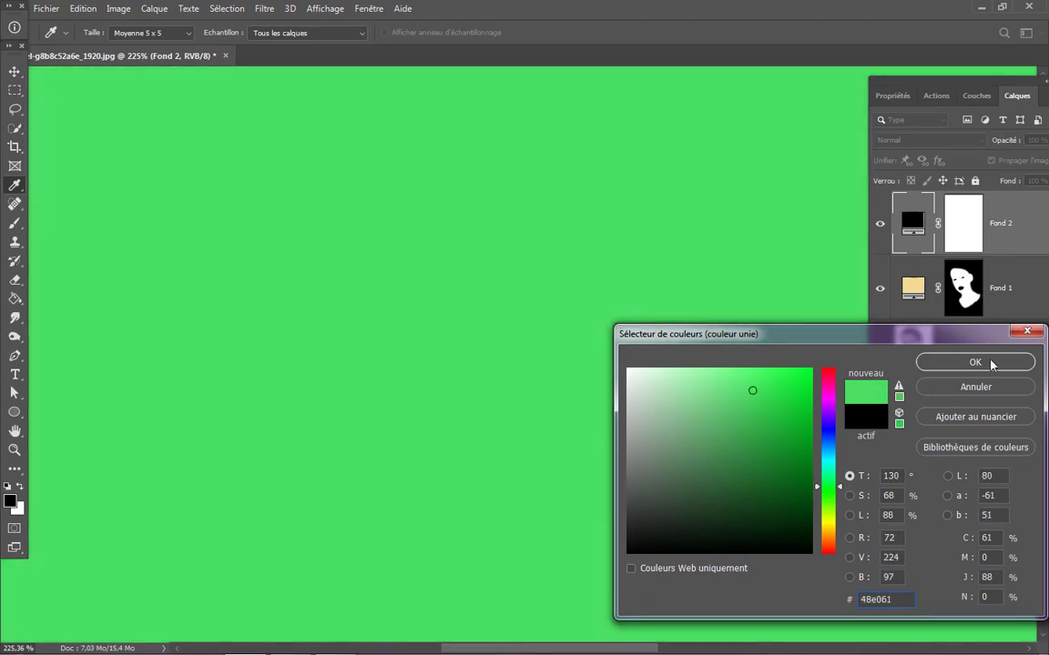
left_click(989, 364)
key("z")
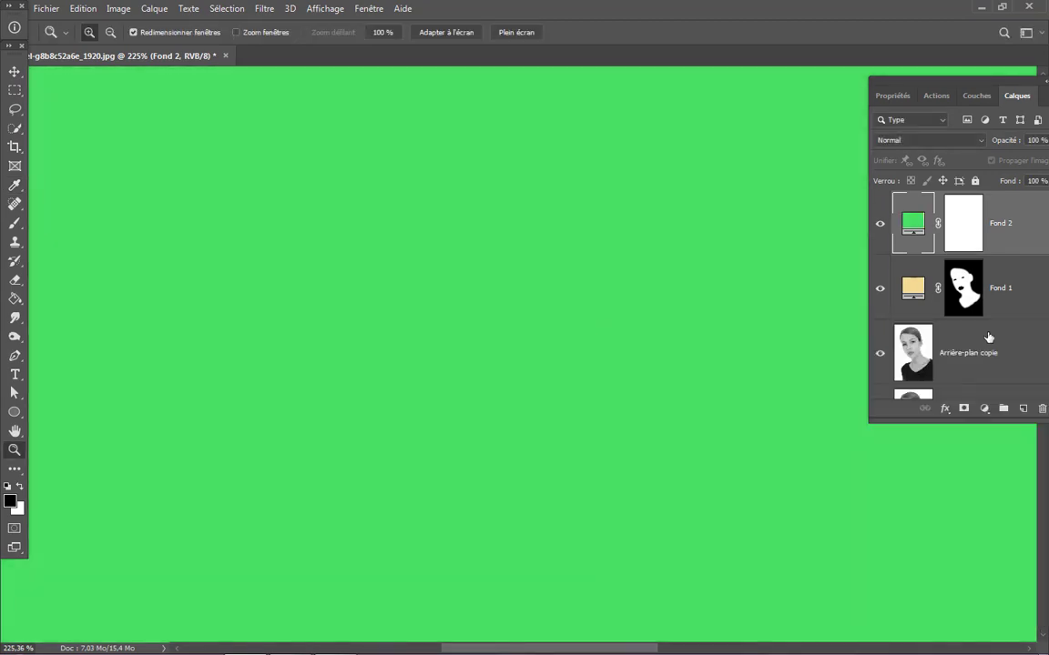
Step: Invert the Fond 2 layer mask to hide the green fill across the whole image
left_click(968, 224)
left_click(118, 8)
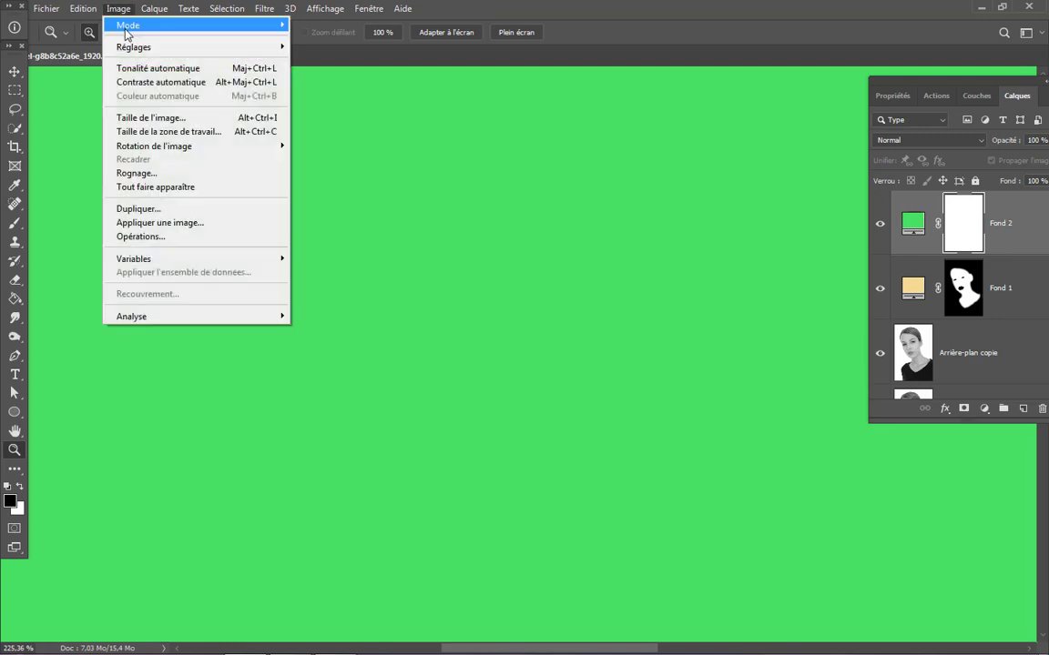
mouse_move(269, 48)
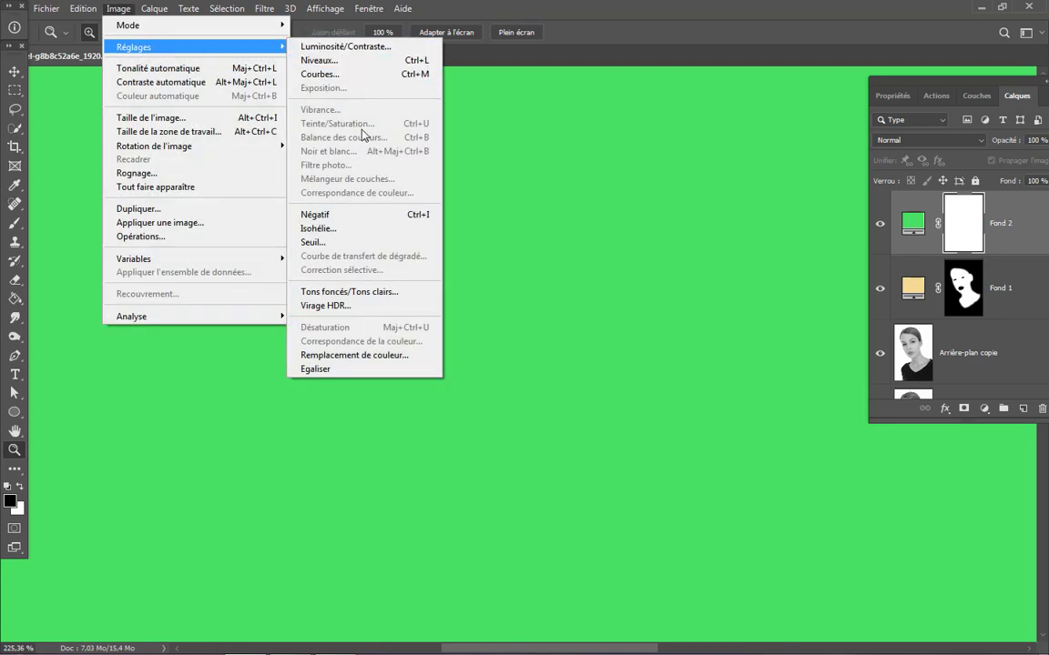
left_click(375, 217)
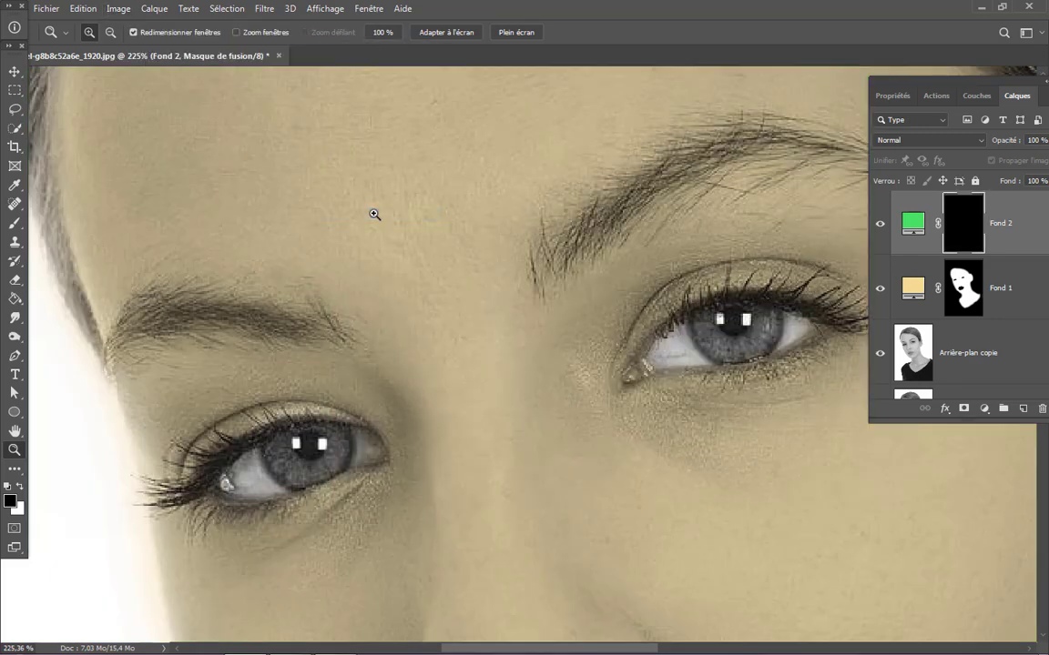
Step: Paint both irises in white on the Fond 2 mask, reducing the soft brush from 27 to 19 px and sparing the pupils
left_click(13, 225)
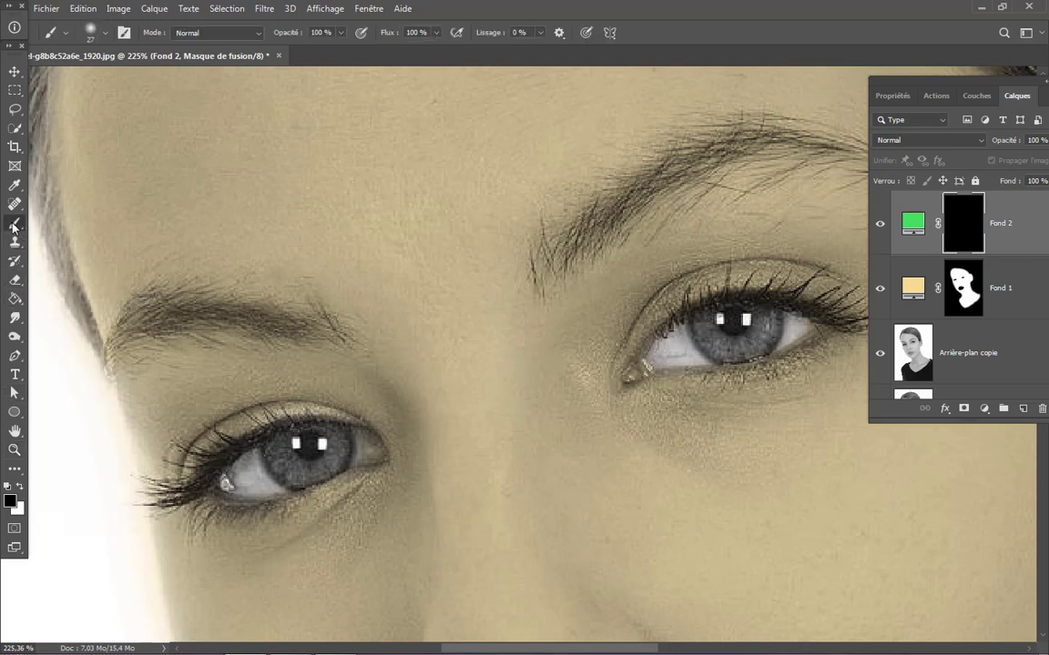
left_click(19, 489)
left_click(278, 455)
left_click_drag(278, 455, 308, 470)
right_click(308, 471, "alt")
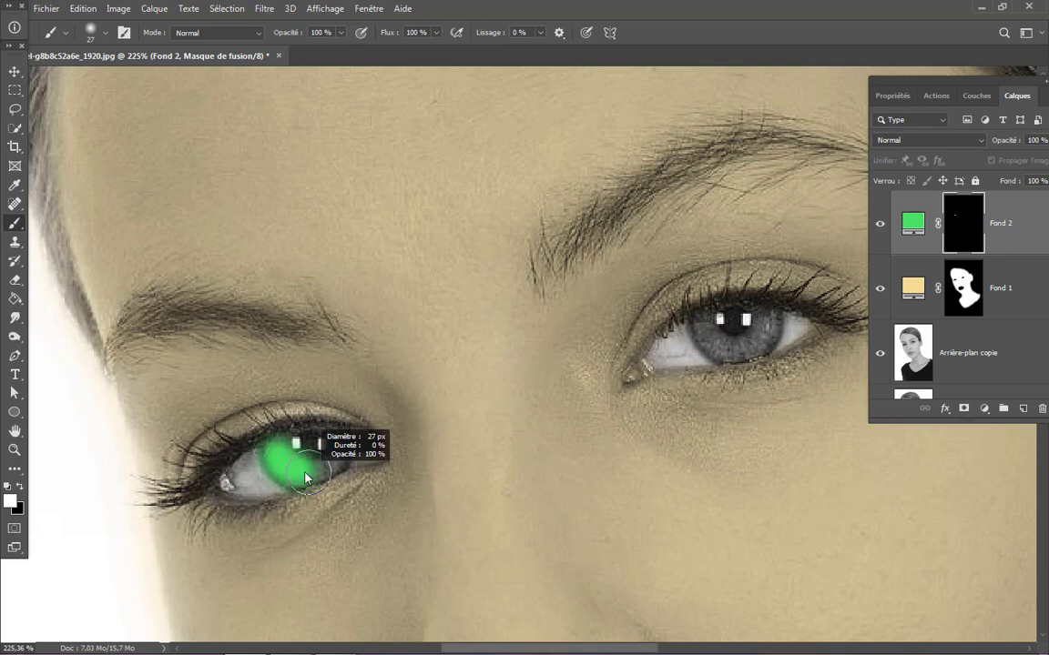
mouse_move(306, 468)
left_mouse_down()
mouse_move(321, 467)
mouse_move(336, 438)
left_mouse_up()
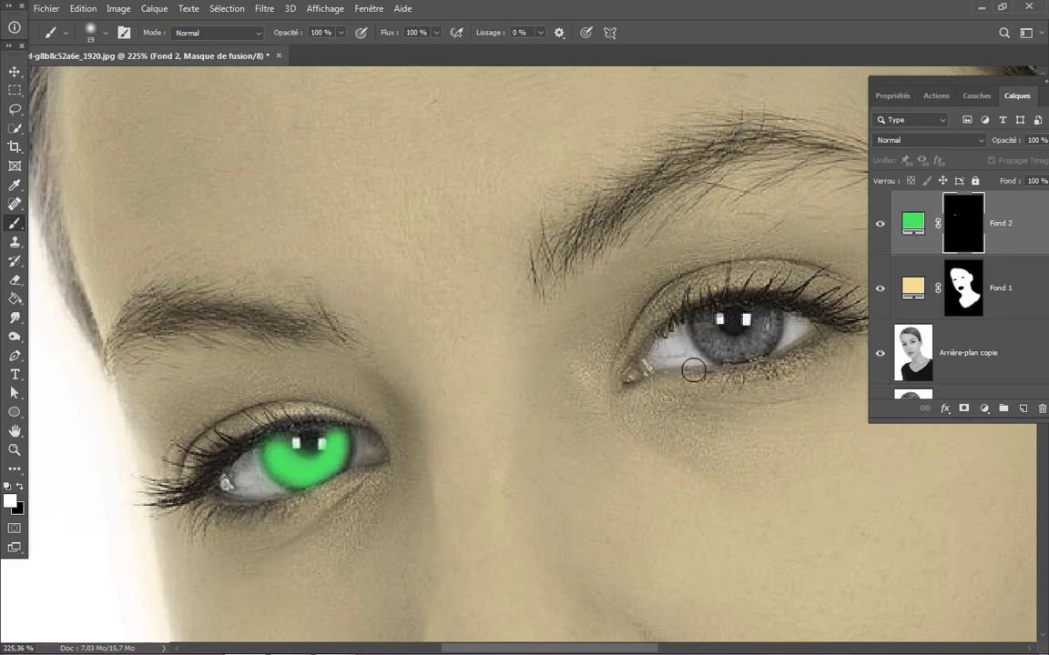
mouse_move(702, 316)
left_mouse_down()
mouse_move(703, 350)
mouse_move(725, 361)
mouse_move(744, 356)
mouse_move(774, 319)
left_mouse_up()
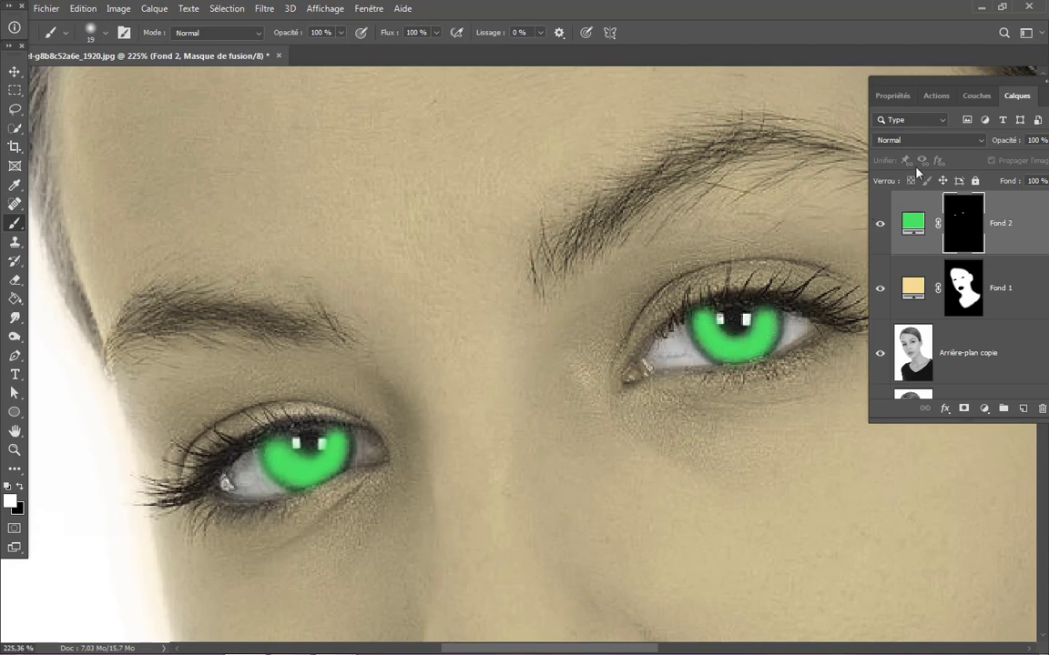
Step: Set the Fond 2 blend mode to Couleur and its opacity to 64 %
left_click(931, 143)
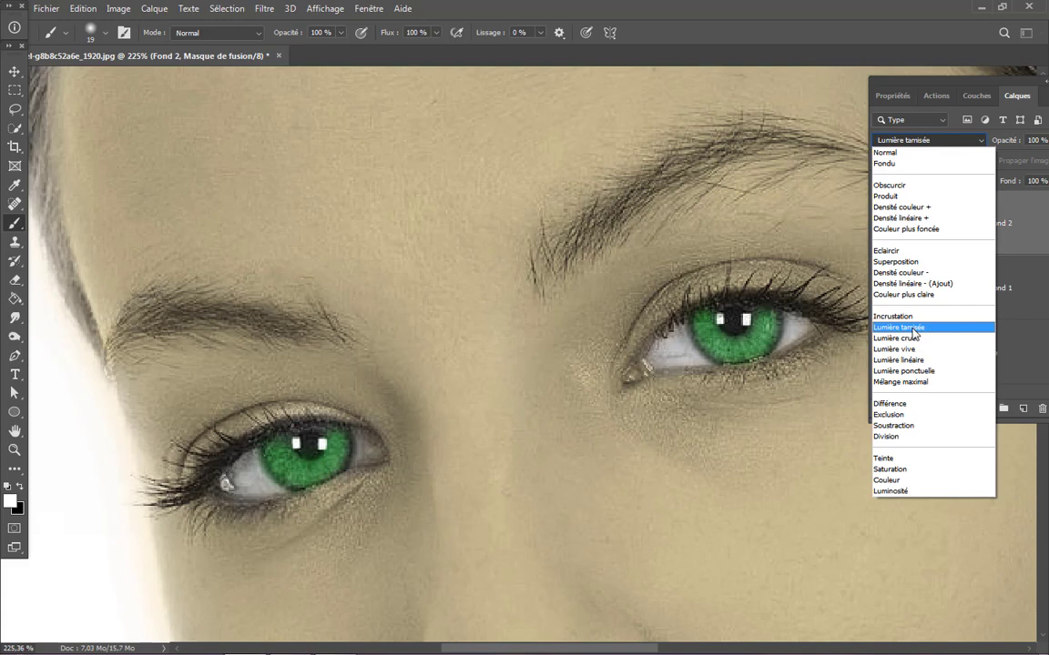
left_click(897, 481)
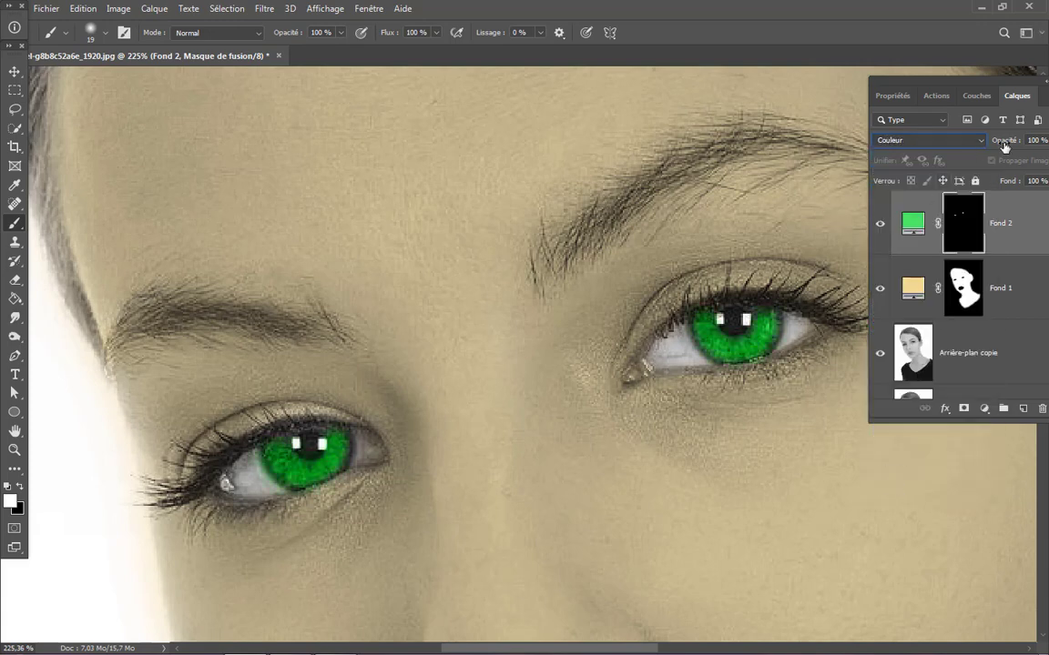
left_click_drag(1007, 143, 987, 146)
left_click(15, 450)
right_click(353, 344)
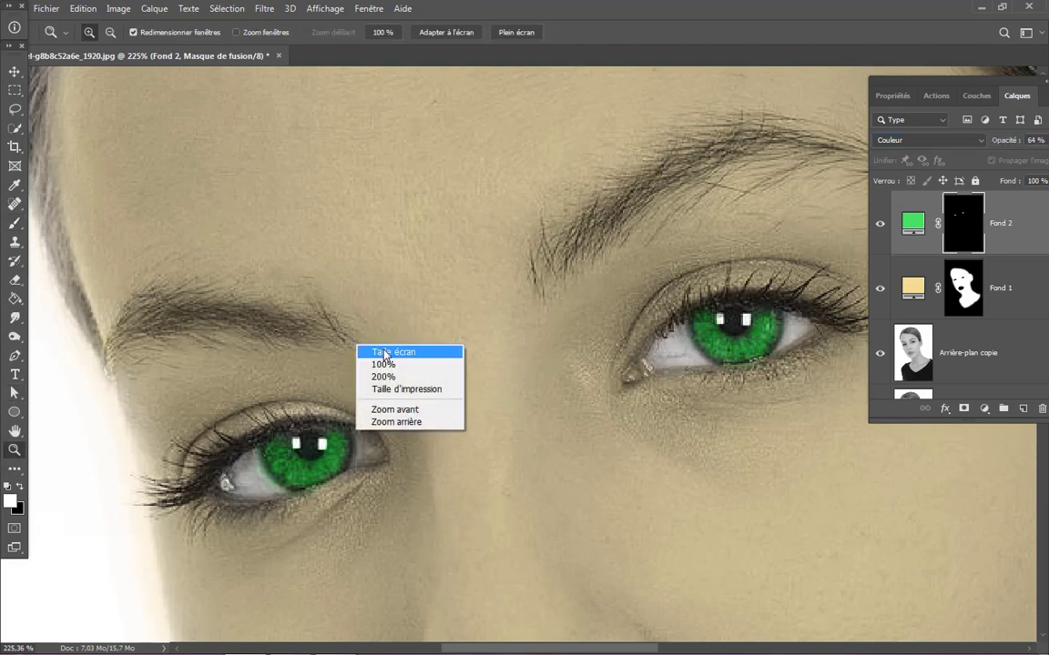
left_click(386, 352)
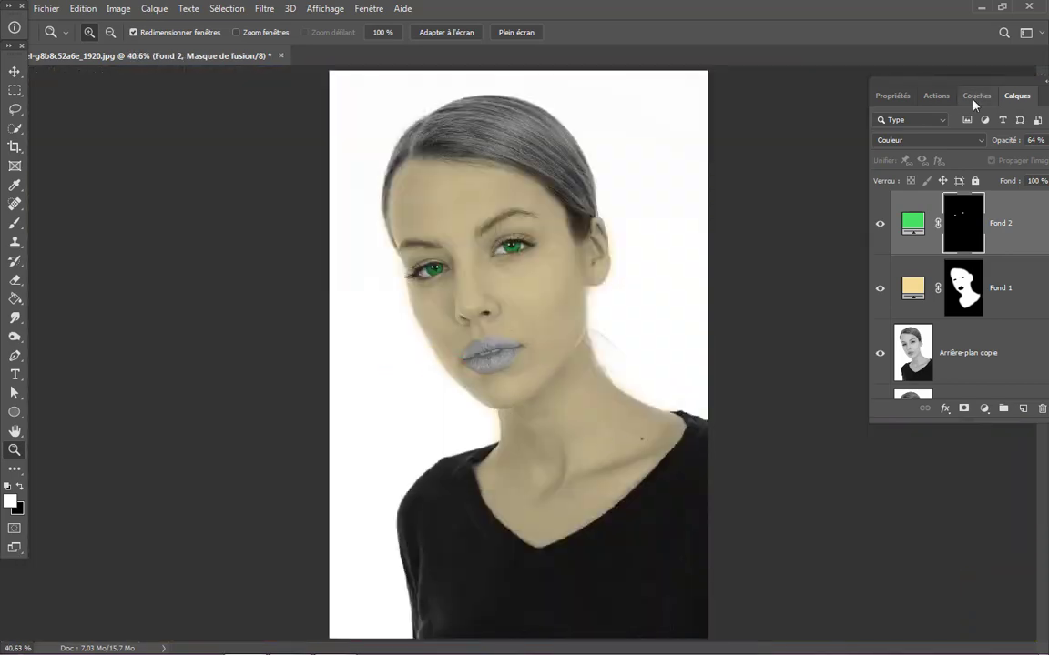
Step: Try blue #48b0e0 as the Fond 2 eye colour, and restore the green #48e061
double_click(913, 224)
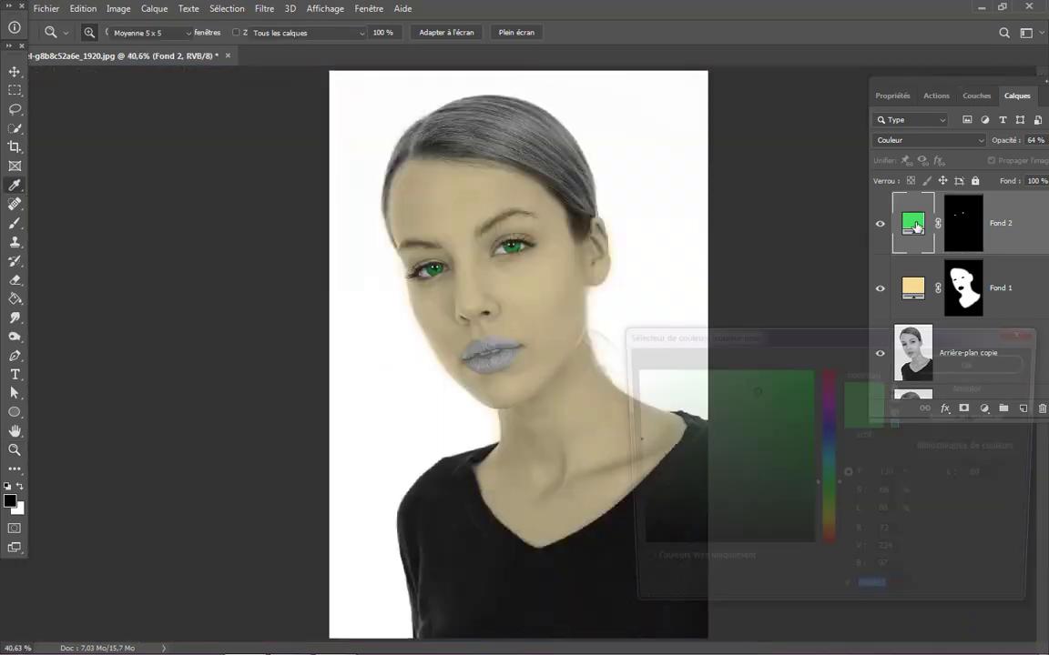
left_click(825, 449)
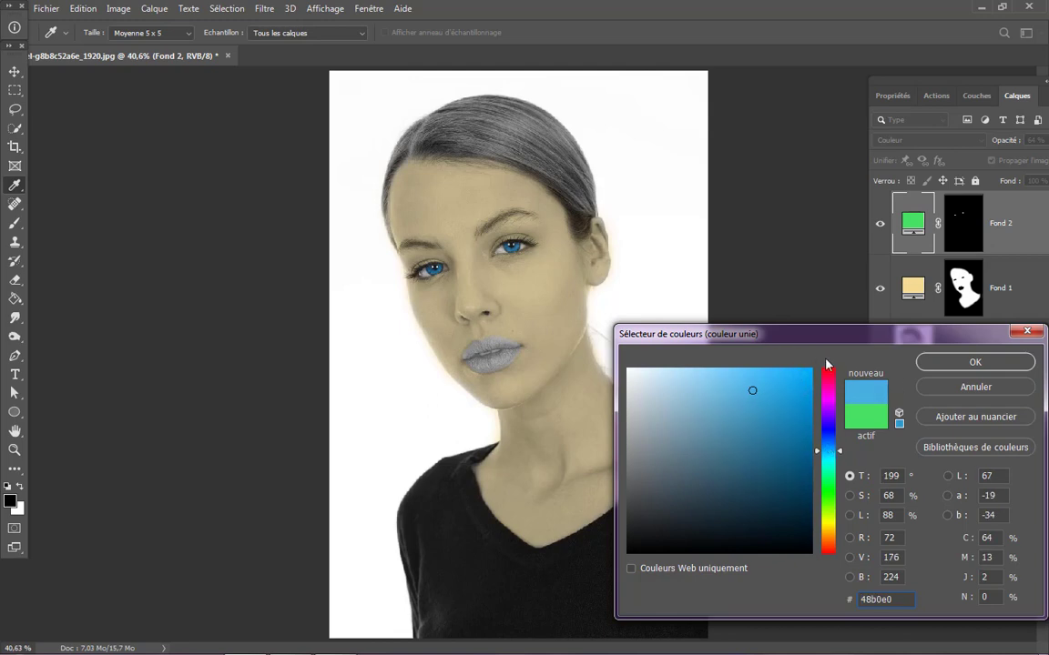
left_click(859, 420)
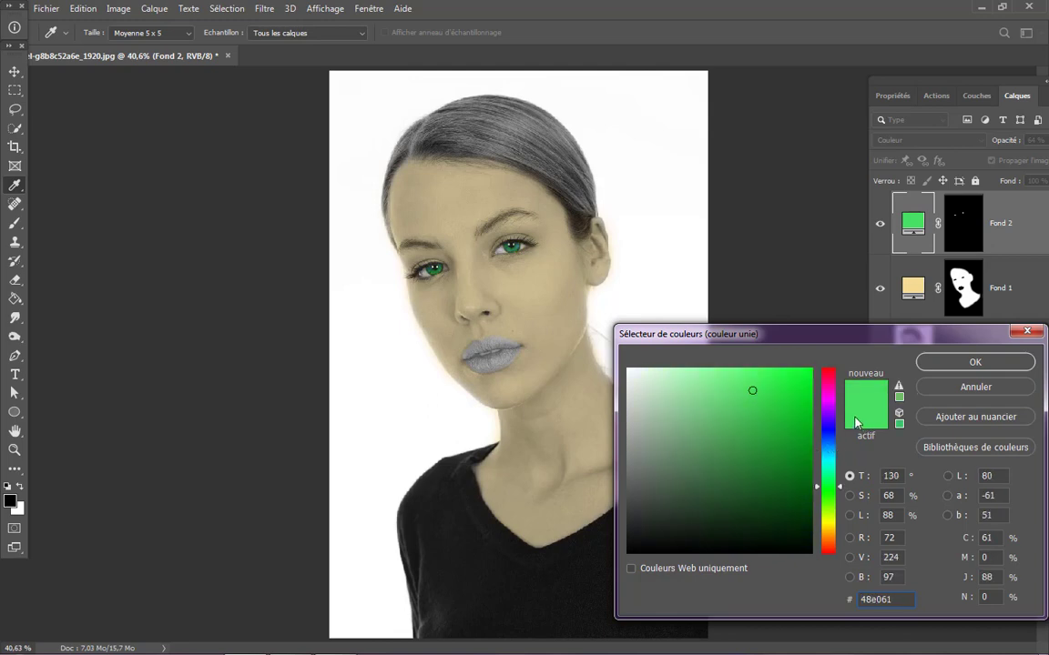
left_click(984, 362)
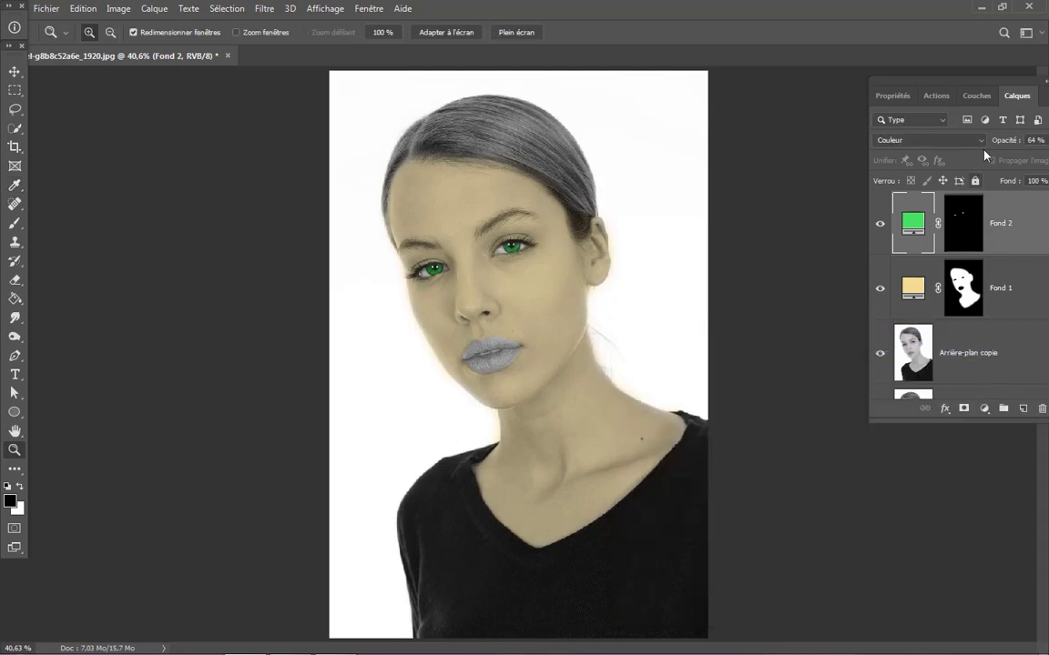
Step: Lower the opacity of the green Fond 2 eye fill to 39 %
left_click_drag(1003, 147, 992, 149)
Step: Add a solid colour fill layer in red #fe0505 above Fond 2 for the lips
left_click(984, 409)
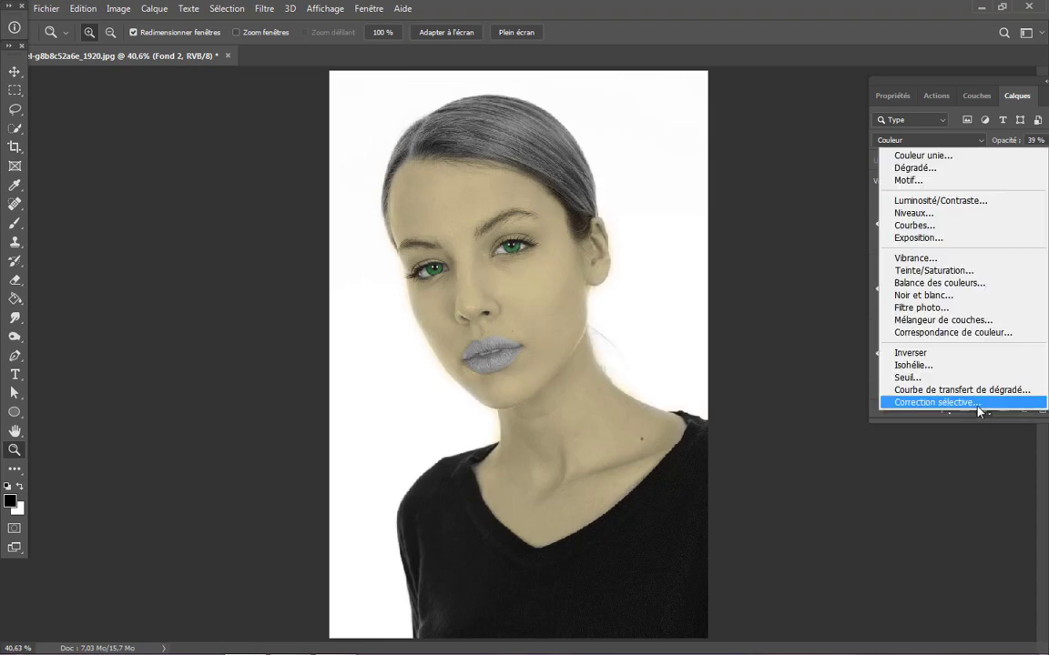
left_click(922, 155)
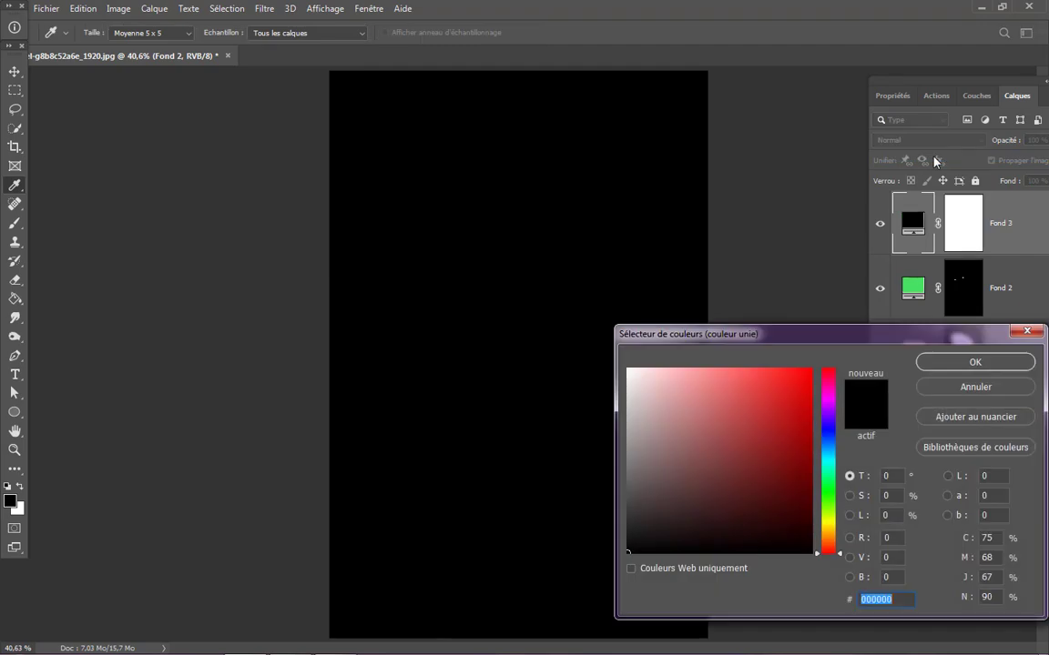
left_click_drag(777, 393, 809, 369)
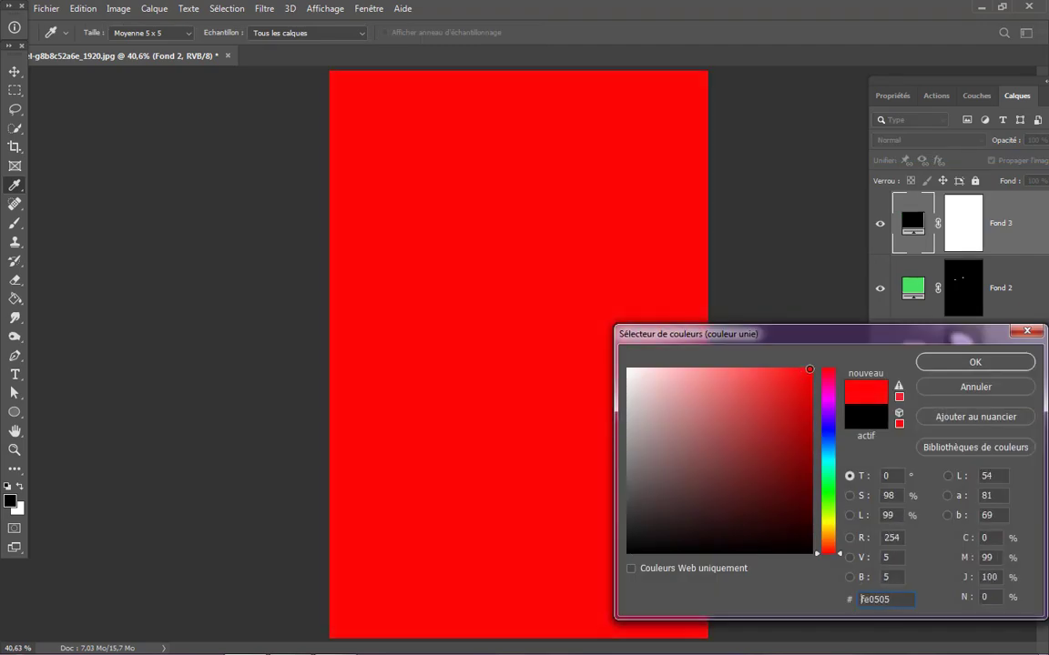
left_click(973, 362)
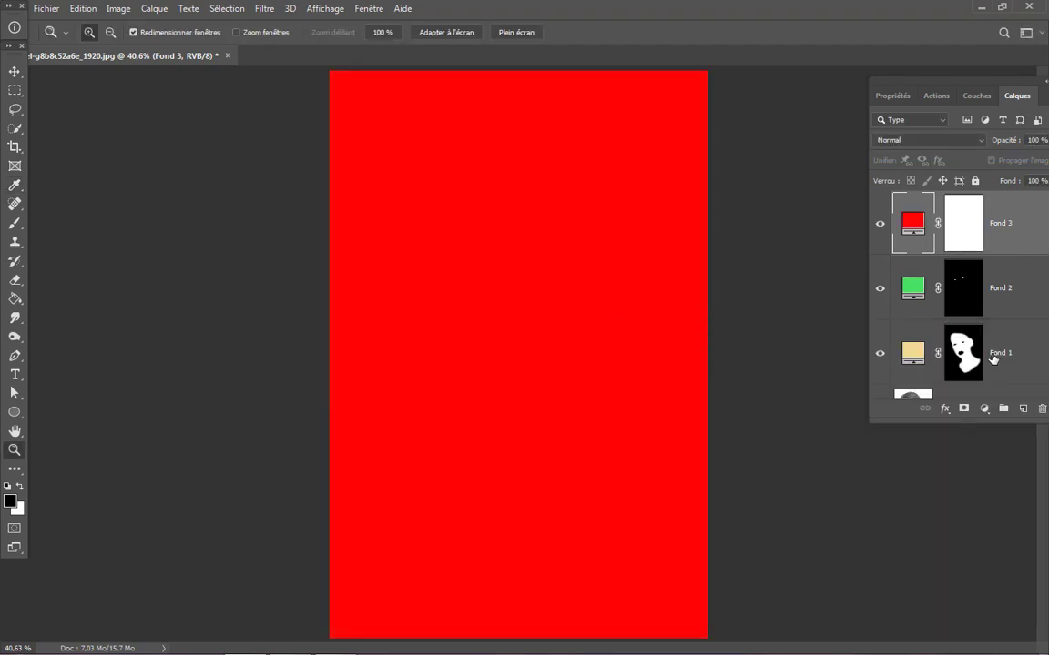
Step: Invert the Fond 3 layer mask to hide the red fill across the whole image
left_click(975, 223)
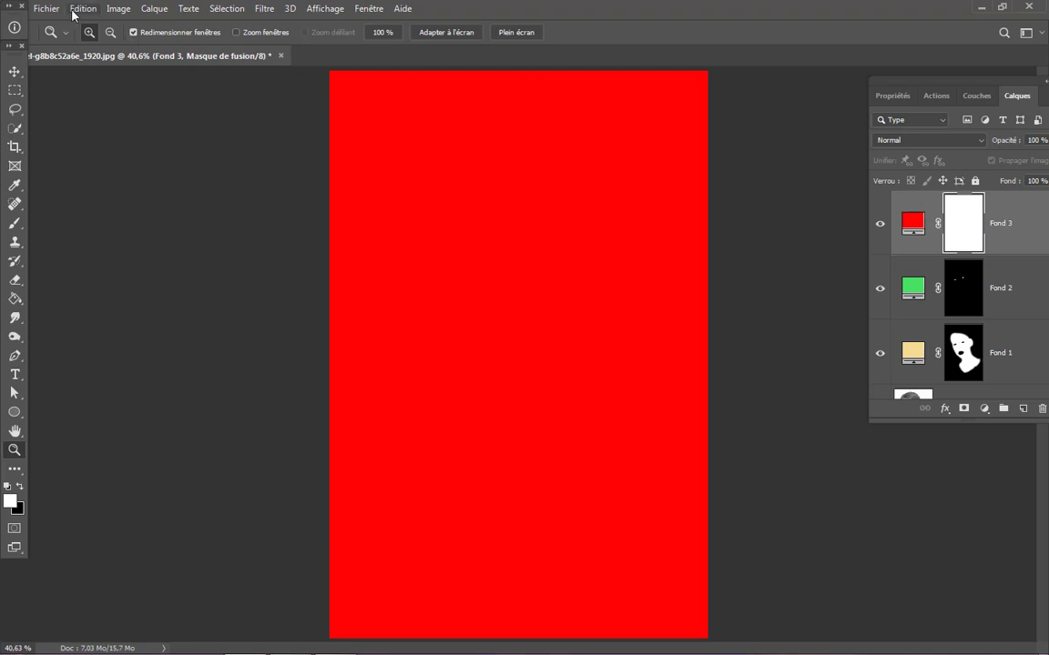
left_click(110, 9)
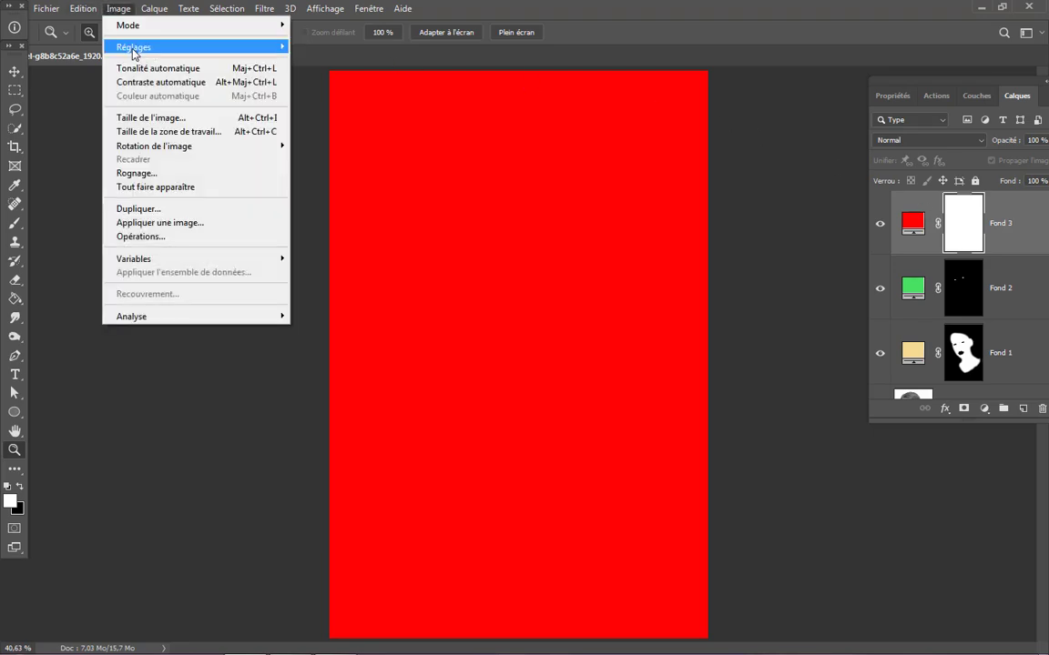
mouse_move(146, 55)
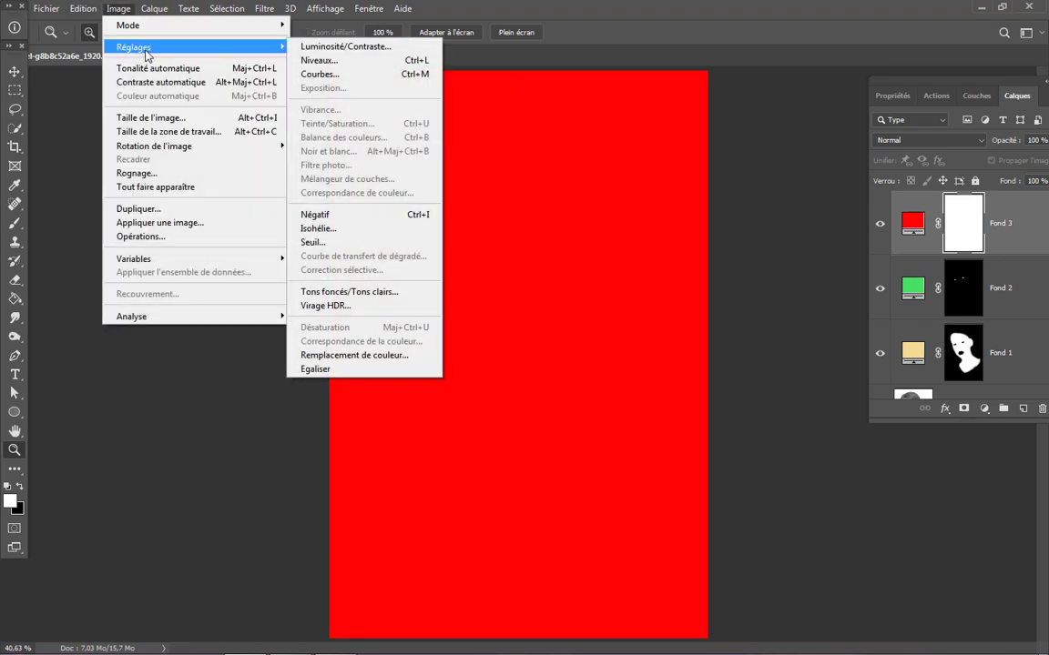
left_click(332, 216)
Step: Paint white with a 19 px brush on the Fond 3 mask along the upper lip's outline, from corner to corner
left_click_drag(416, 316, 581, 402)
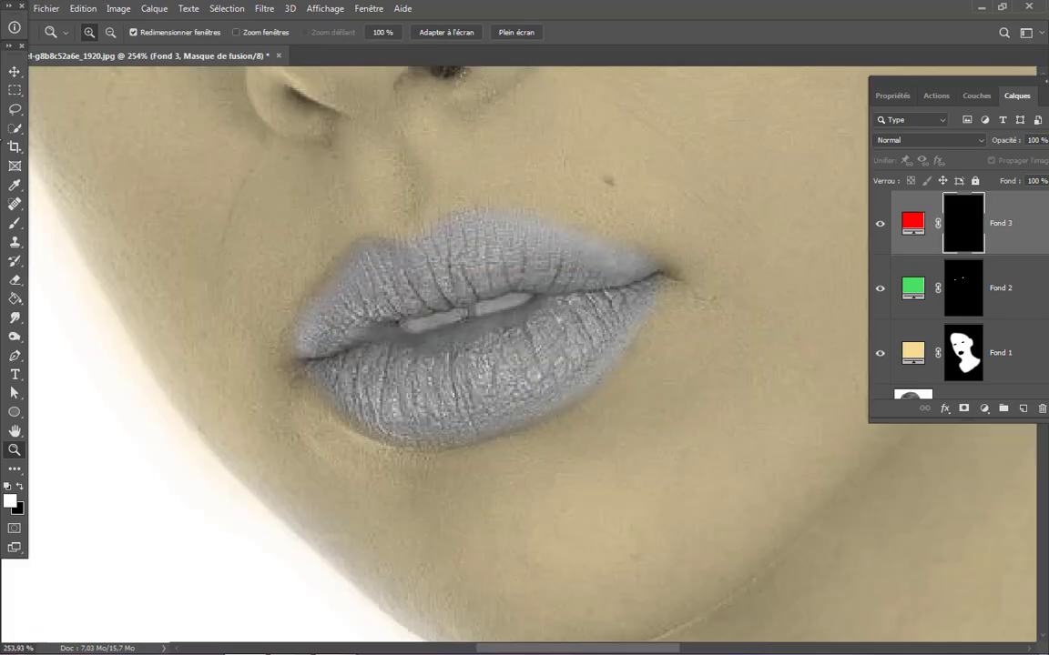
left_click(15, 223)
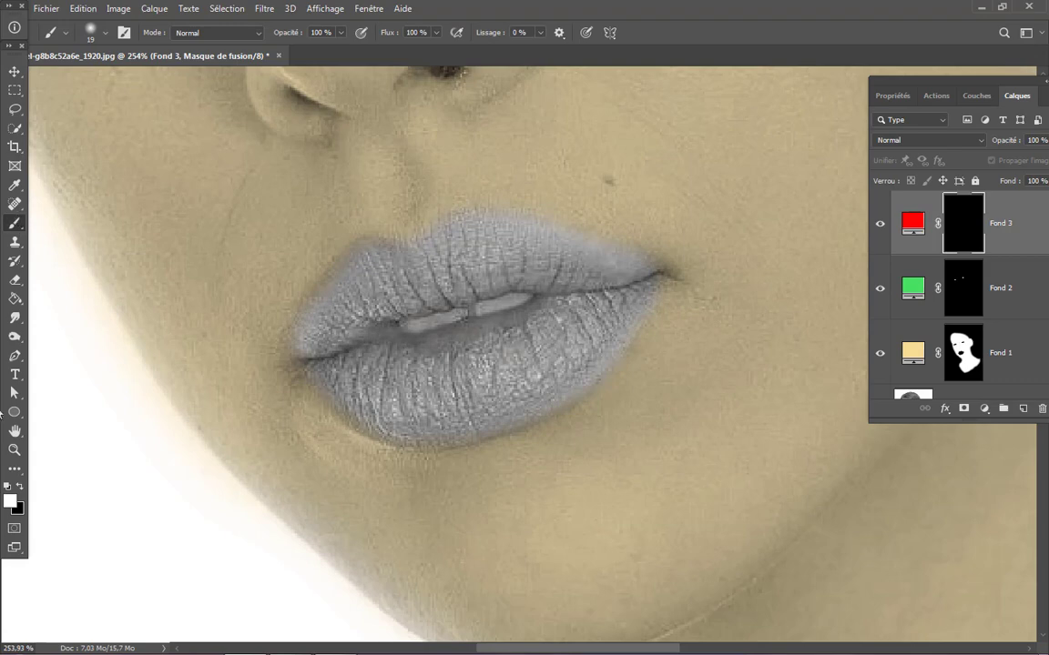
left_click(299, 344)
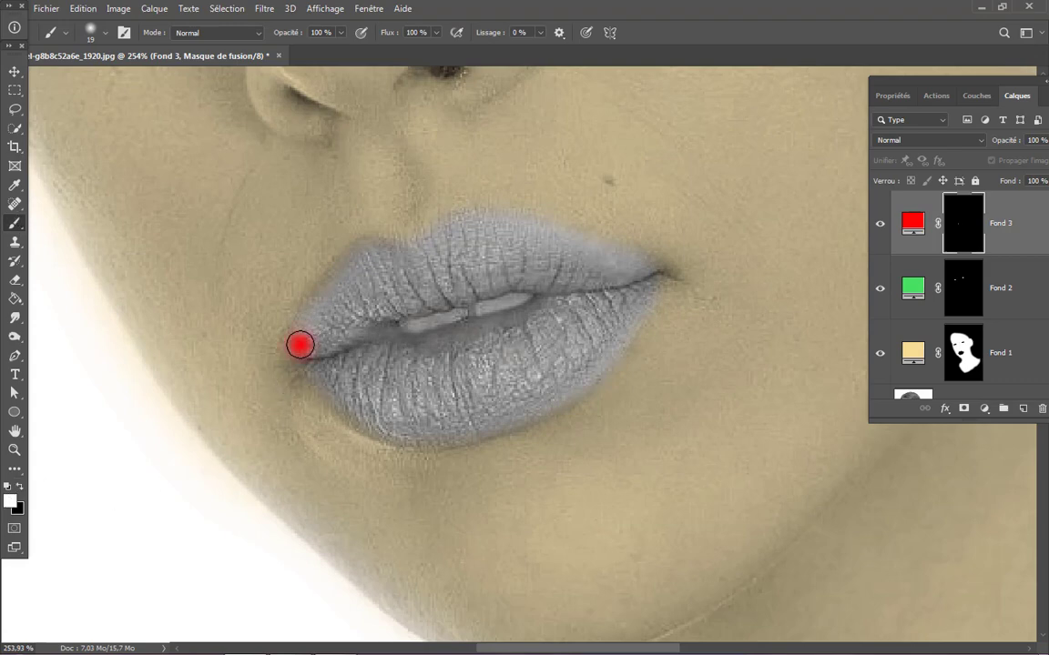
left_click(342, 275, "shift")
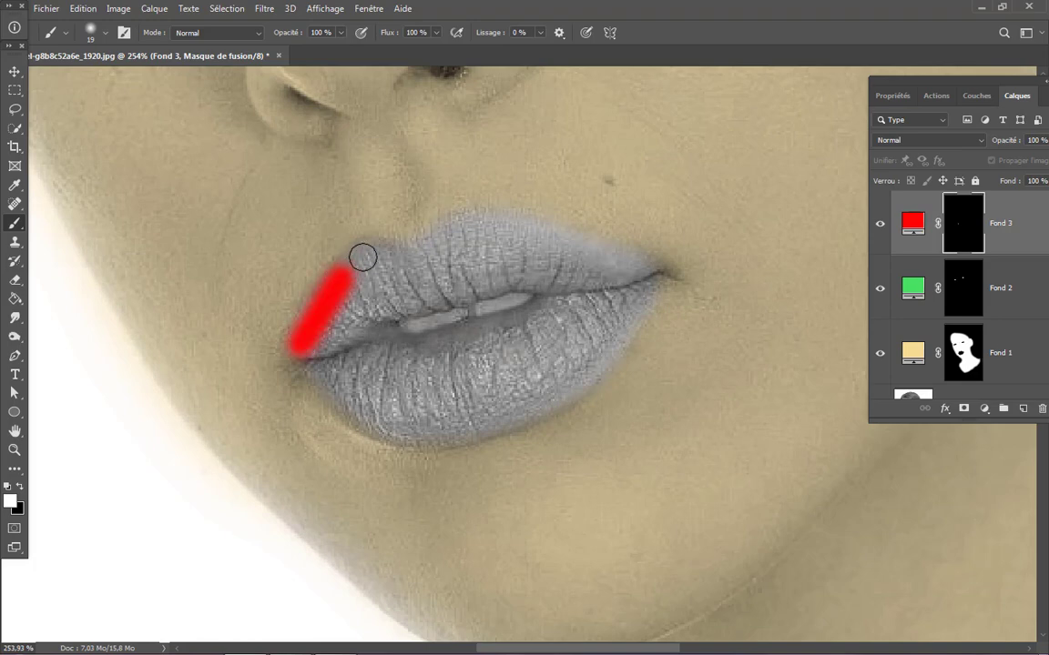
left_click(367, 249, "shift")
left_click(406, 256, "shift")
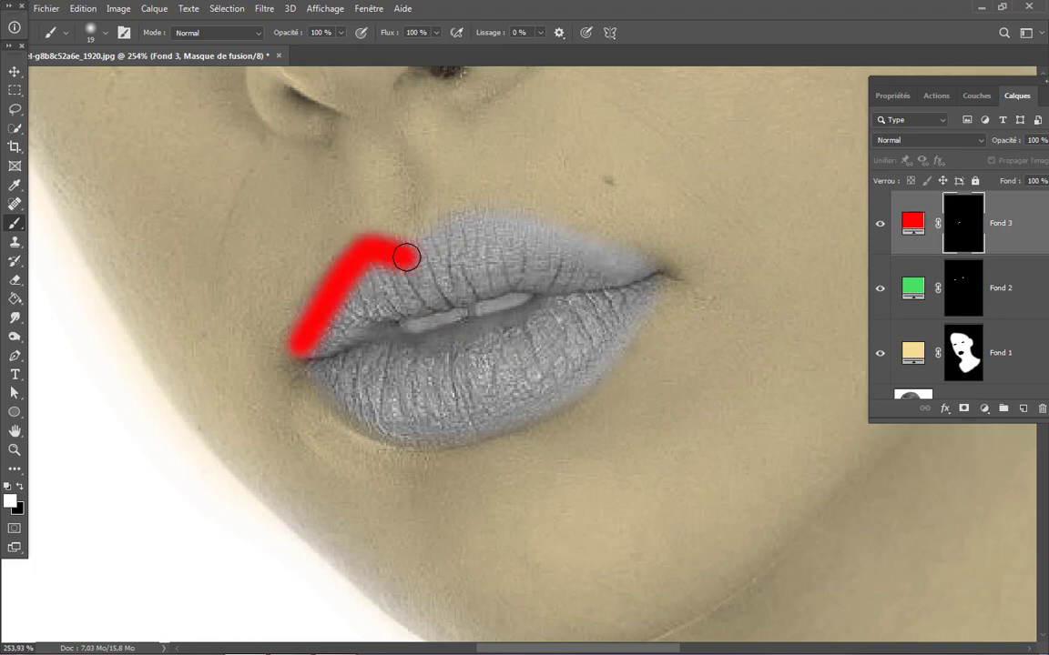
left_click(463, 224, "shift")
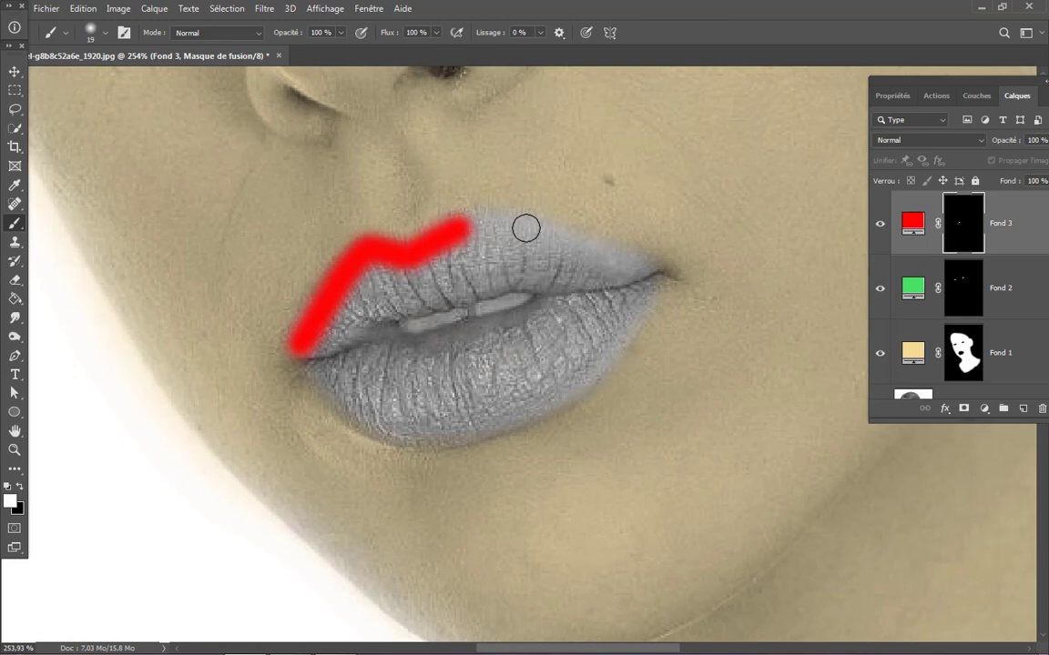
left_click(476, 217, "shift")
left_click(649, 271, "shift")
Step: Outline the lower lip on the Fond 3 mask and fill in both lips, leaving the teeth unpainted
left_click(599, 365, "shift")
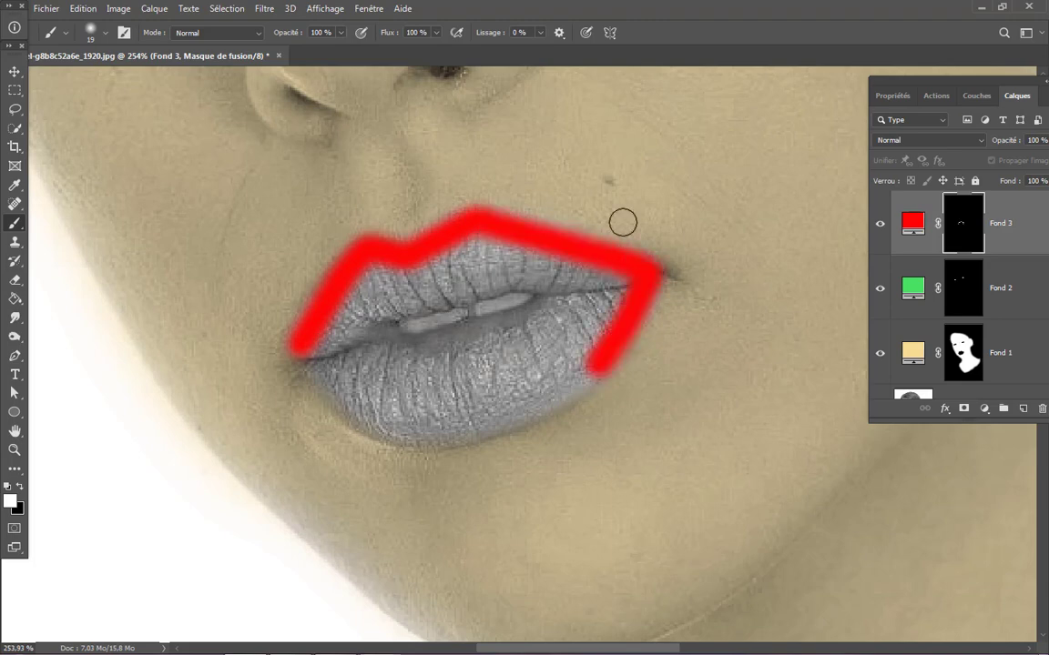
left_click(515, 419, "shift")
left_click(428, 435, "shift")
left_click(353, 412, "shift")
left_click(306, 360, "shift")
left_click(387, 334, "shift")
left_click(403, 347, "shift")
mouse_move(403, 347)
left_mouse_down()
mouse_move(621, 286)
mouse_move(484, 396)
mouse_move(385, 356)
mouse_move(592, 337)
mouse_move(371, 377)
mouse_move(495, 349)
mouse_move(531, 367)
mouse_move(416, 391)
mouse_move(400, 308)
mouse_move(517, 277)
mouse_move(597, 284)
mouse_move(533, 251)
mouse_move(342, 299)
mouse_move(359, 316)
mouse_move(525, 253)
mouse_move(629, 274)
left_mouse_up()
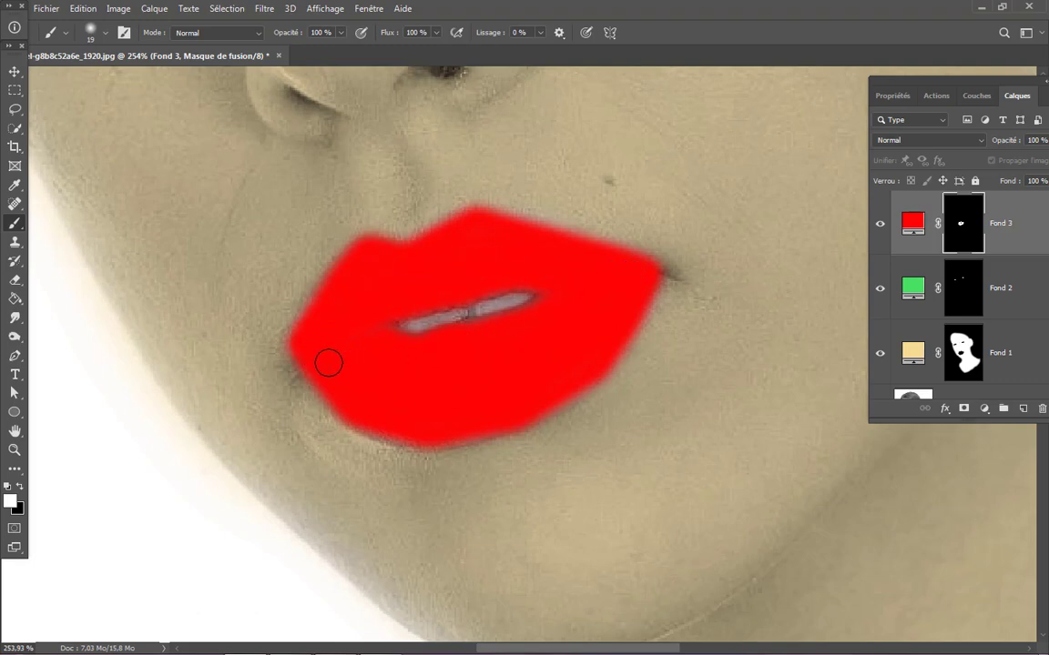
Step: Set the Fond 3 lip fill to the Produit blend mode with 91 % opacity
left_click(947, 142)
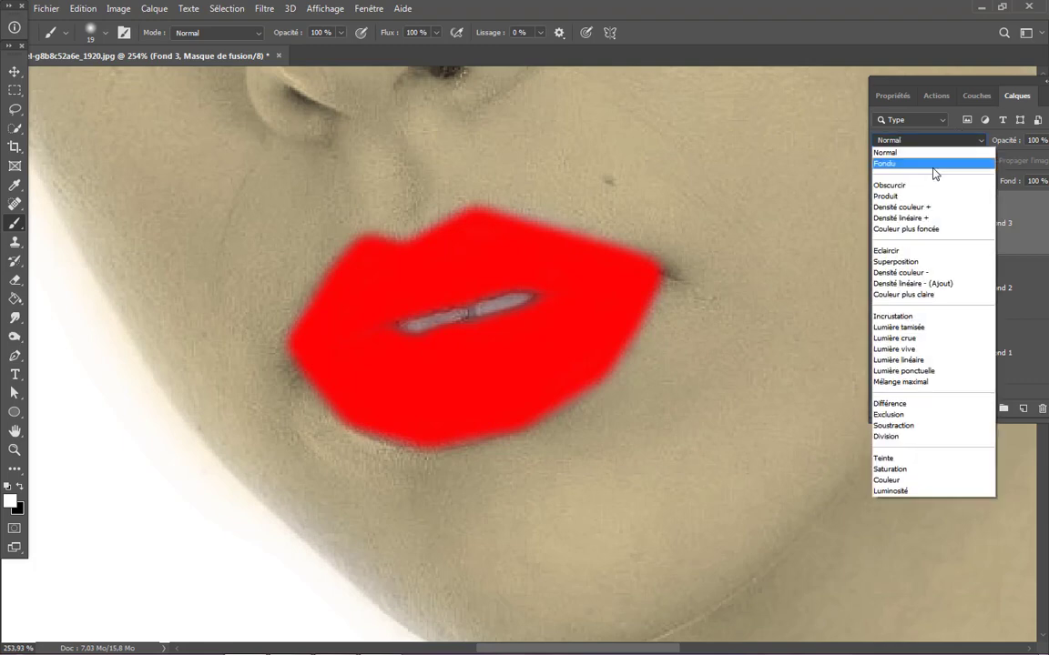
left_click(943, 201)
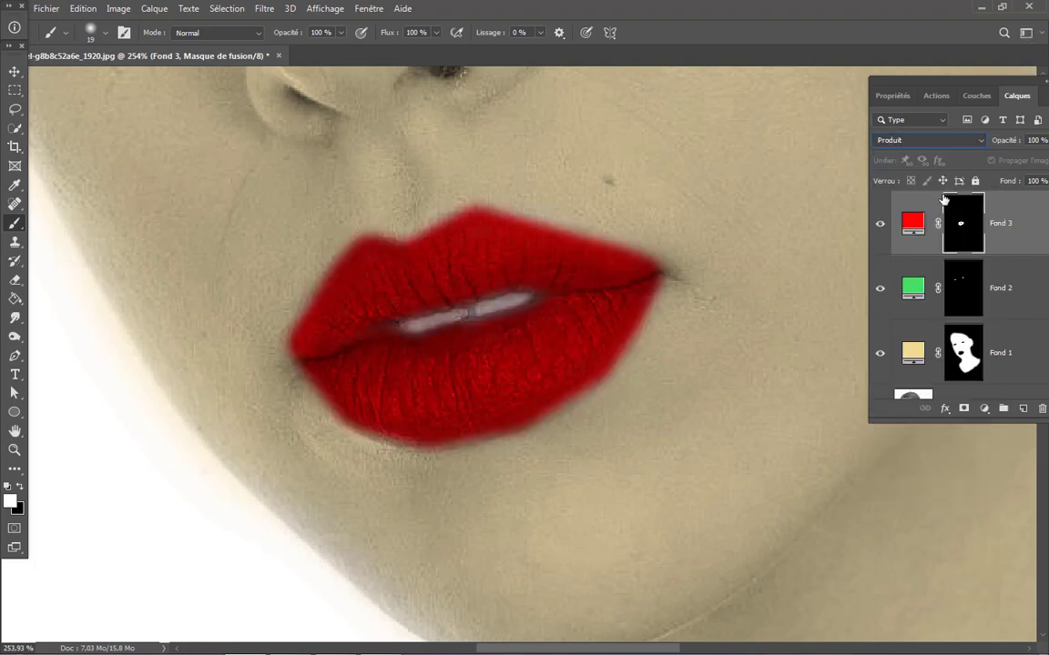
mouse_move(1010, 146)
left_mouse_down()
mouse_move(982, 146)
mouse_move(1004, 147)
left_mouse_up()
Step: In the Fond 3 blending options, split the underlying layer's highlight slider to 159 / 183 so the lip highlights show through
right_click(1038, 236)
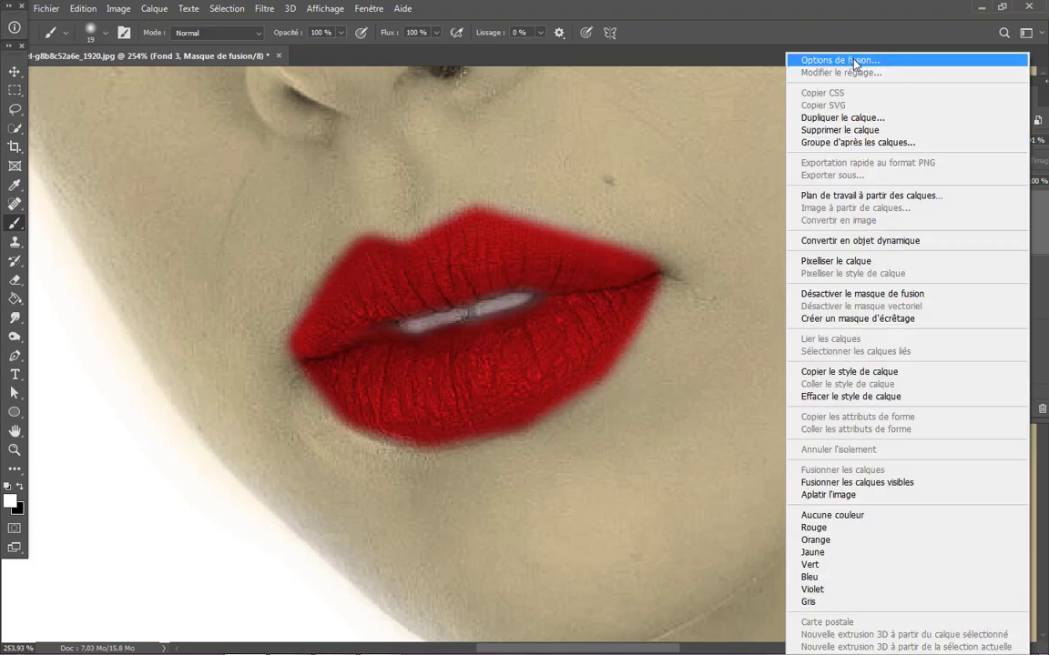
left_click(886, 64)
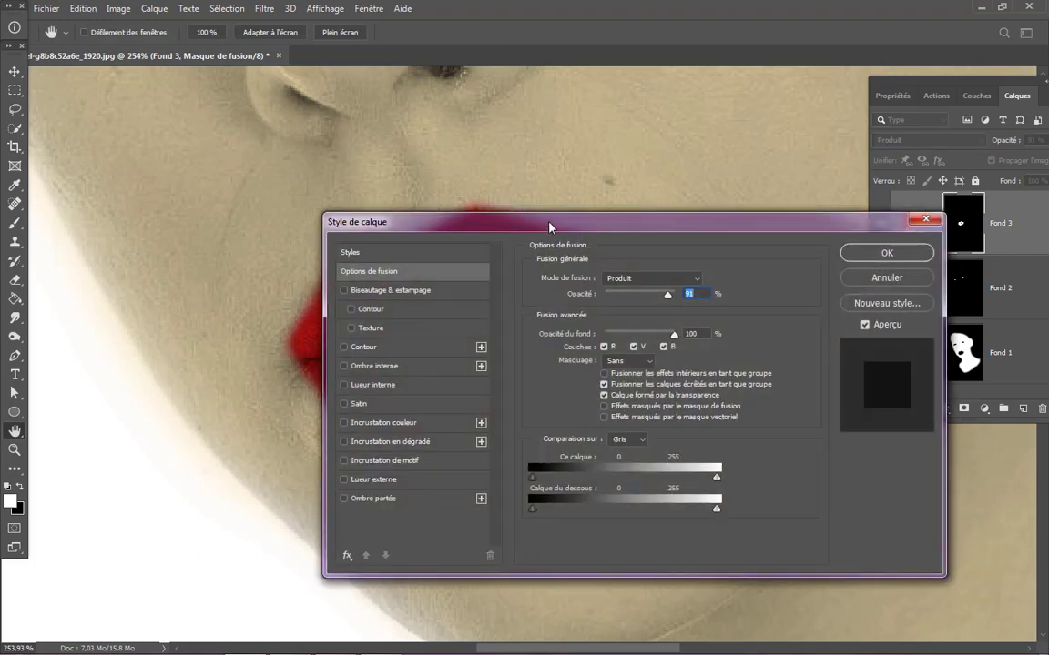
left_click_drag(549, 227, 731, 363)
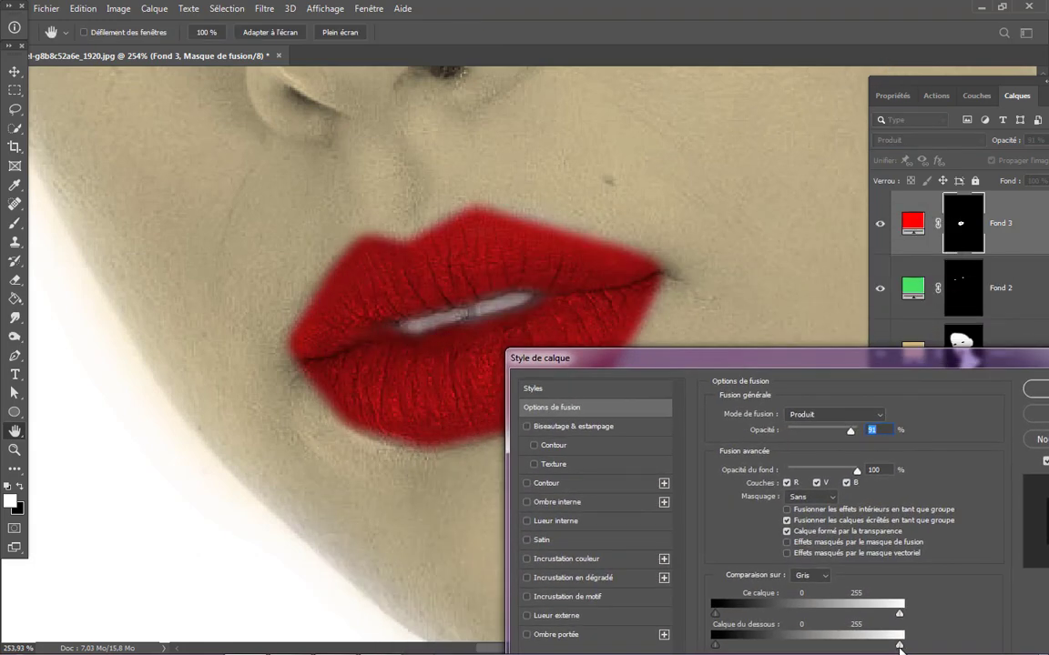
left_click_drag(901, 648, 851, 648)
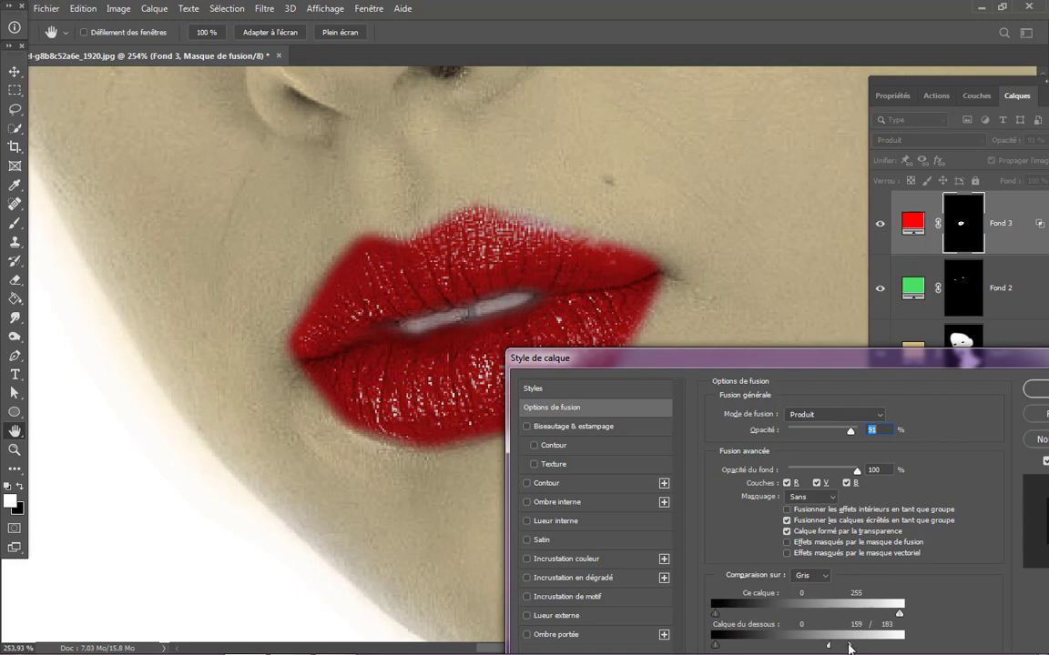
left_click_drag(911, 365, 749, 363)
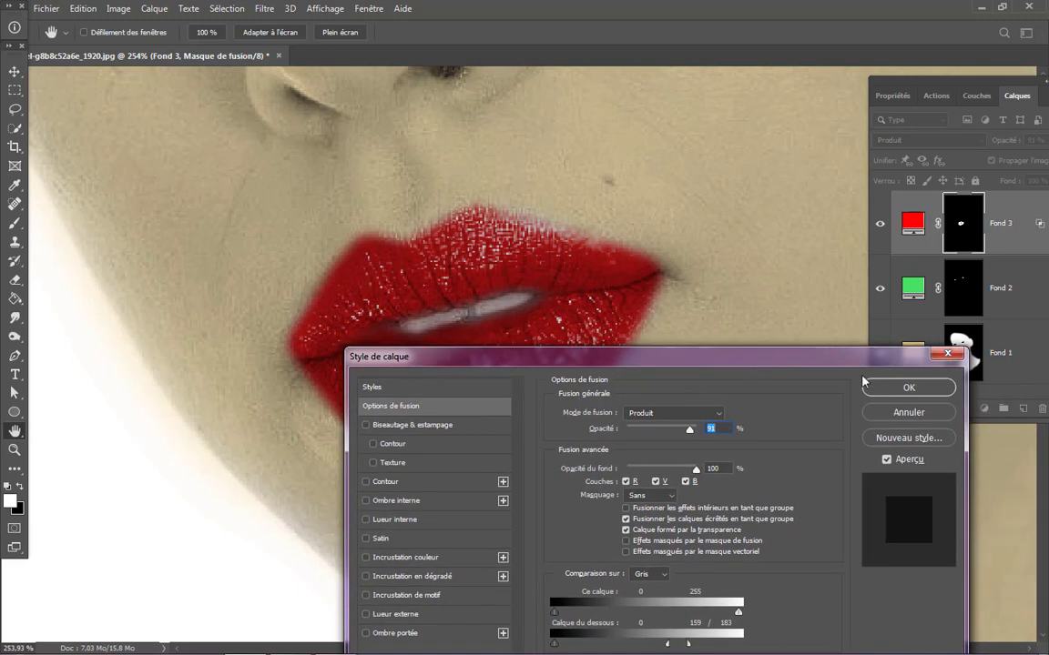
left_click(910, 386)
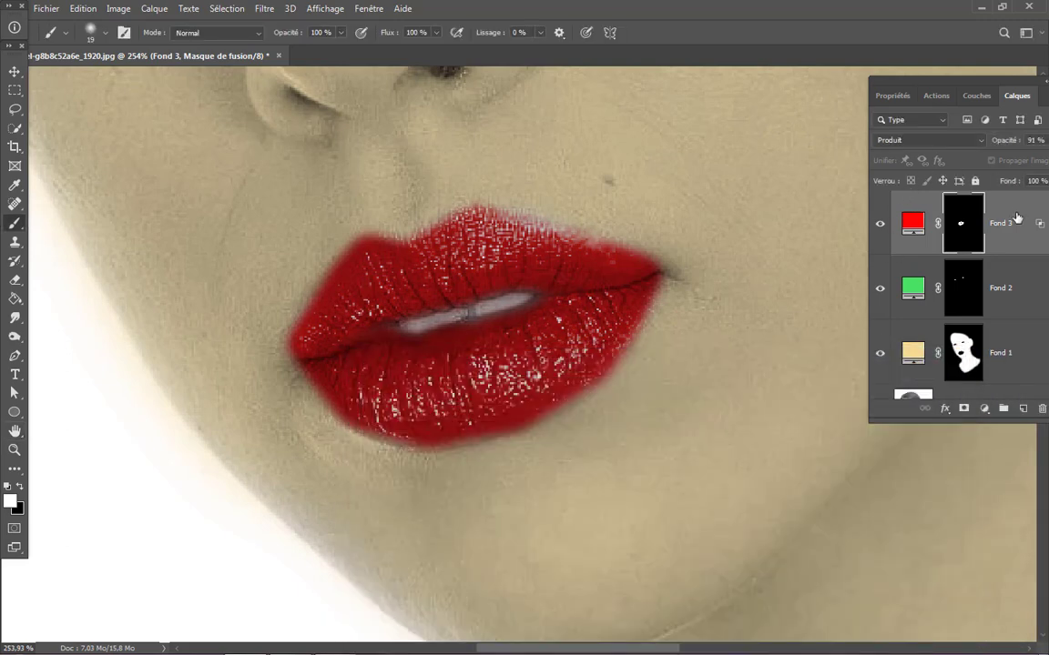
Step: Lower the opacity of the red Fond 3 lip fill to 47 %
left_click_drag(1004, 146, 974, 146)
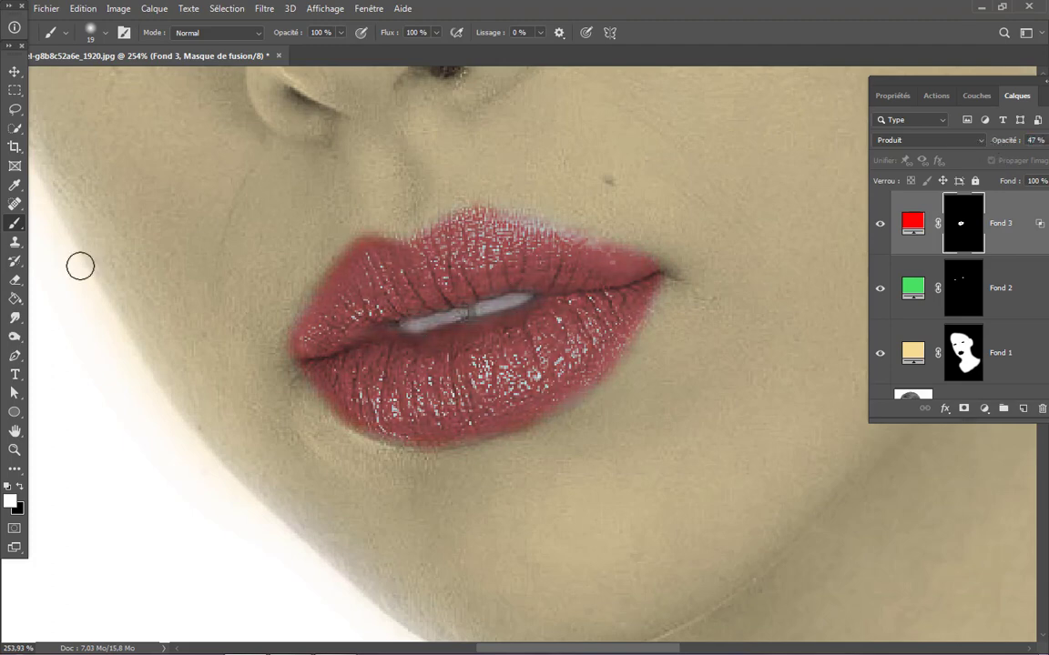
left_click(14, 449)
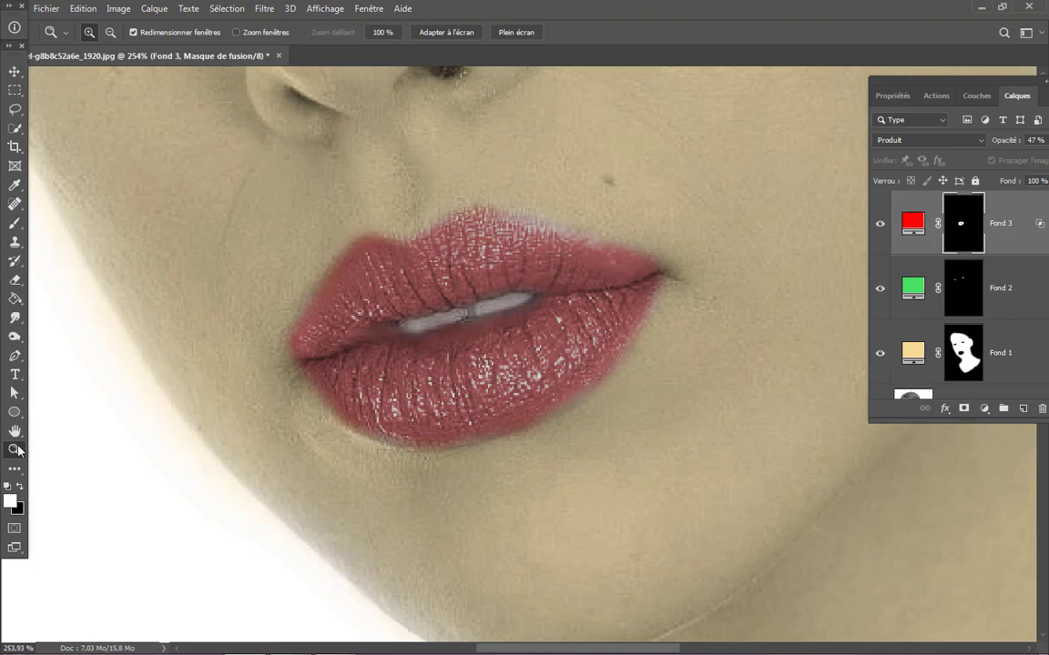
right_click(376, 231)
left_click(431, 238)
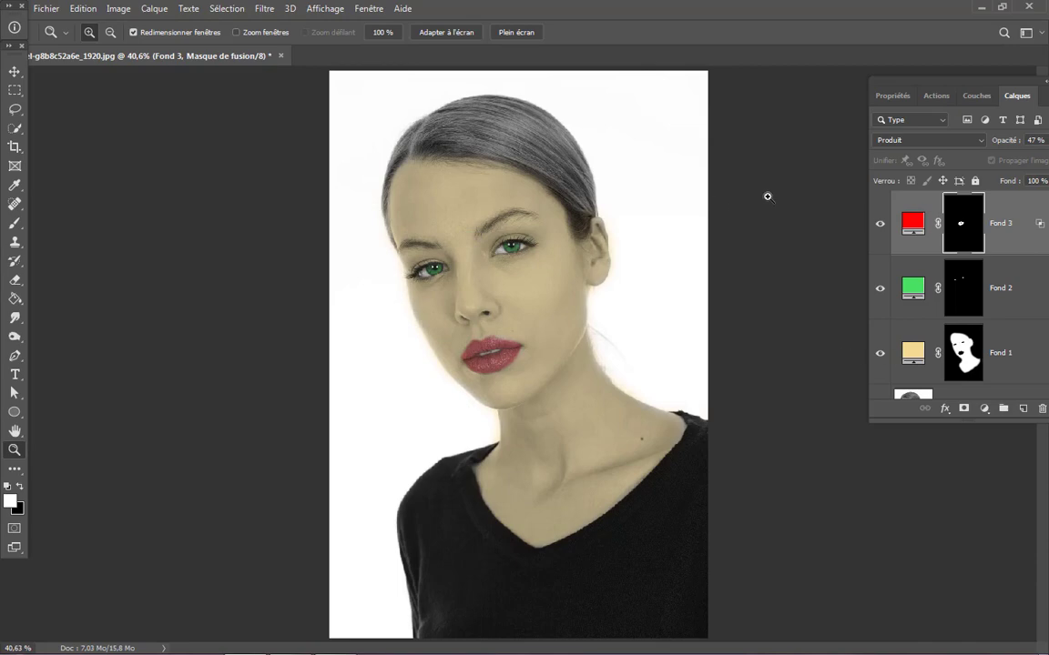
Step: Lower the opacity of the green Fond 2 eye fill a little further, and reselect Fond 3
left_click(912, 290)
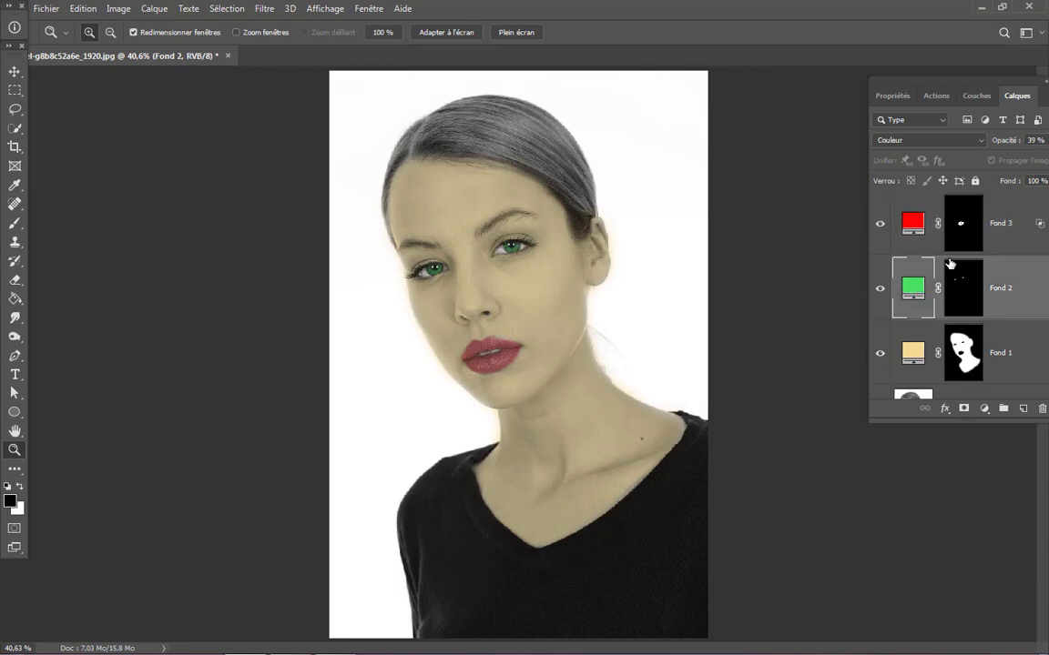
left_click_drag(1006, 142, 996, 144)
left_click(914, 227)
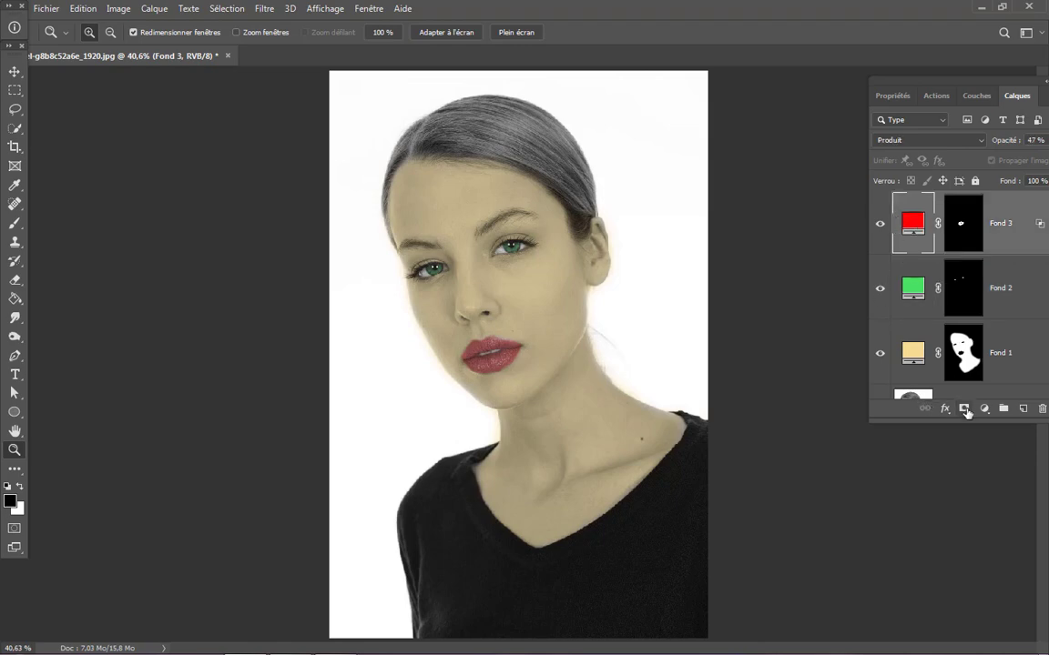
Step: Add a solid colour fill layer in orange-brown #ab6b17 above Fond 3 for the hair
left_click(984, 412)
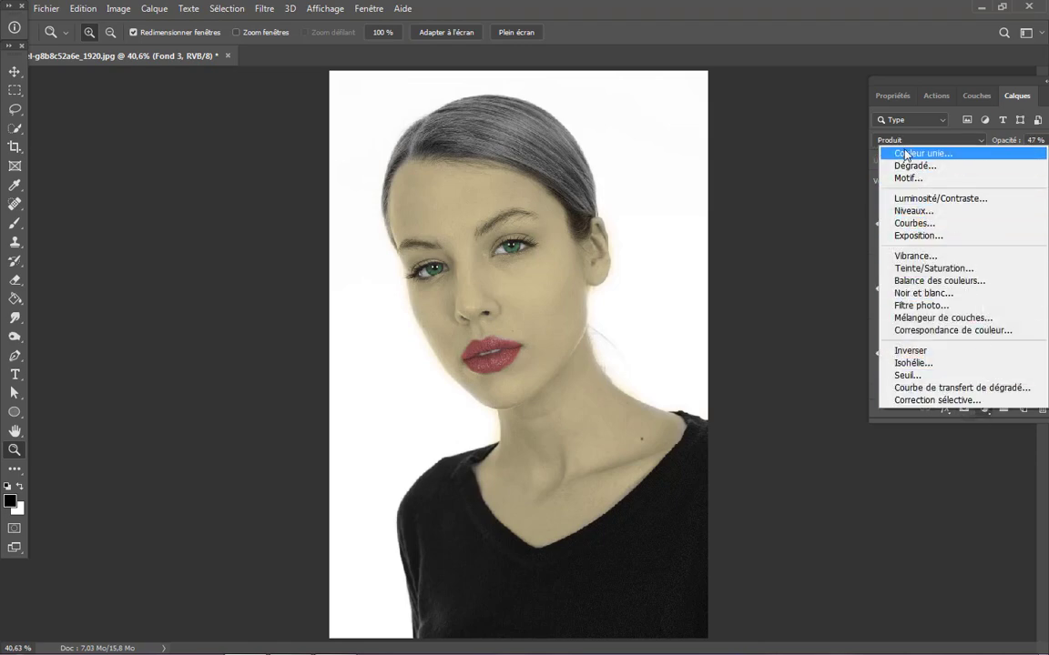
left_click(922, 153)
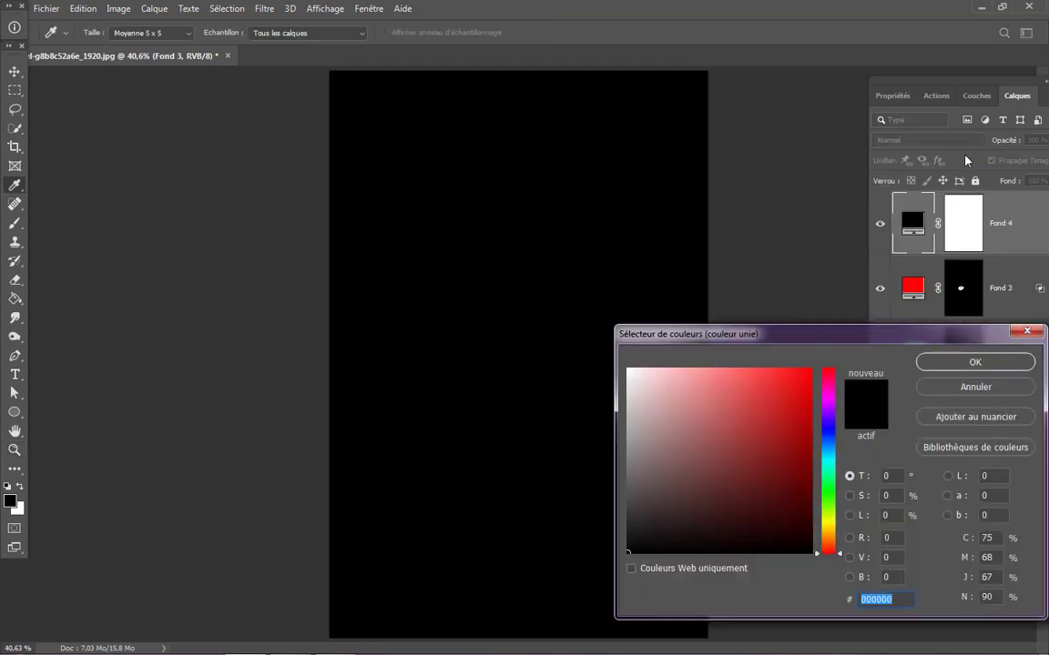
left_click(827, 541)
left_click(747, 385)
left_click(778, 428)
left_click(975, 362)
Step: Invert the Fond 4 layer mask to hide the orange-brown fill across the whole image
left_click(962, 219)
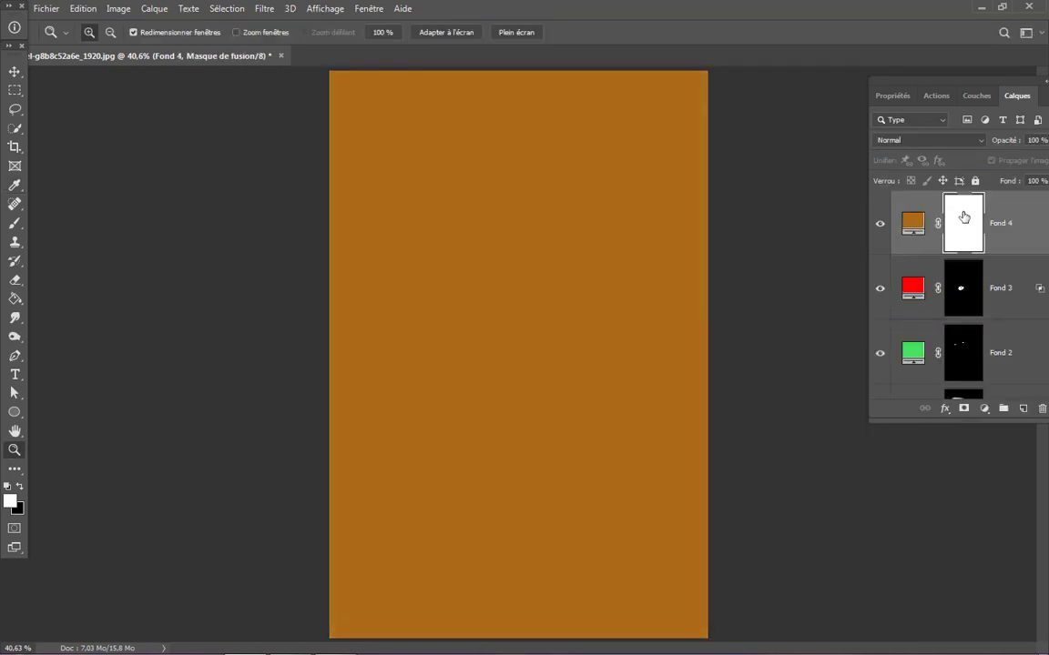
left_click(118, 9)
mouse_move(182, 46)
left_click(341, 216)
Step: Paint the hair in white on the Fond 4 mask with a 70 px brush, and set the layer's blend mode to Couleur
left_click(485, 138)
left_click(480, 134)
key("b")
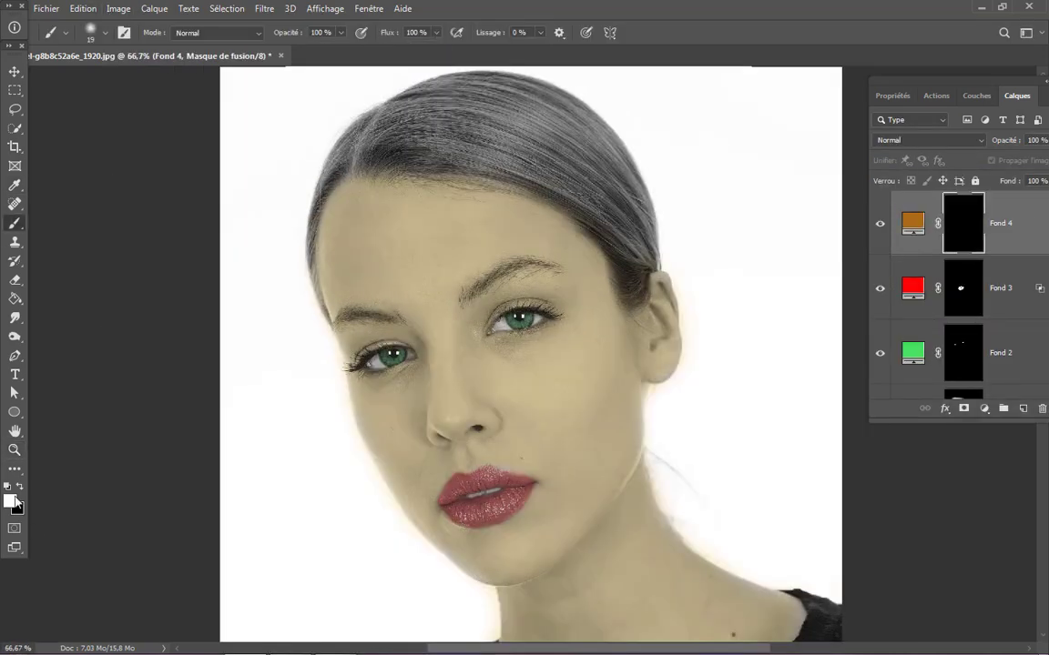
mouse_move(378, 136)
left_mouse_down()
mouse_move(471, 85)
mouse_move(284, 173)
mouse_move(301, 234)
mouse_move(499, 176)
mouse_move(637, 310)
left_mouse_up()
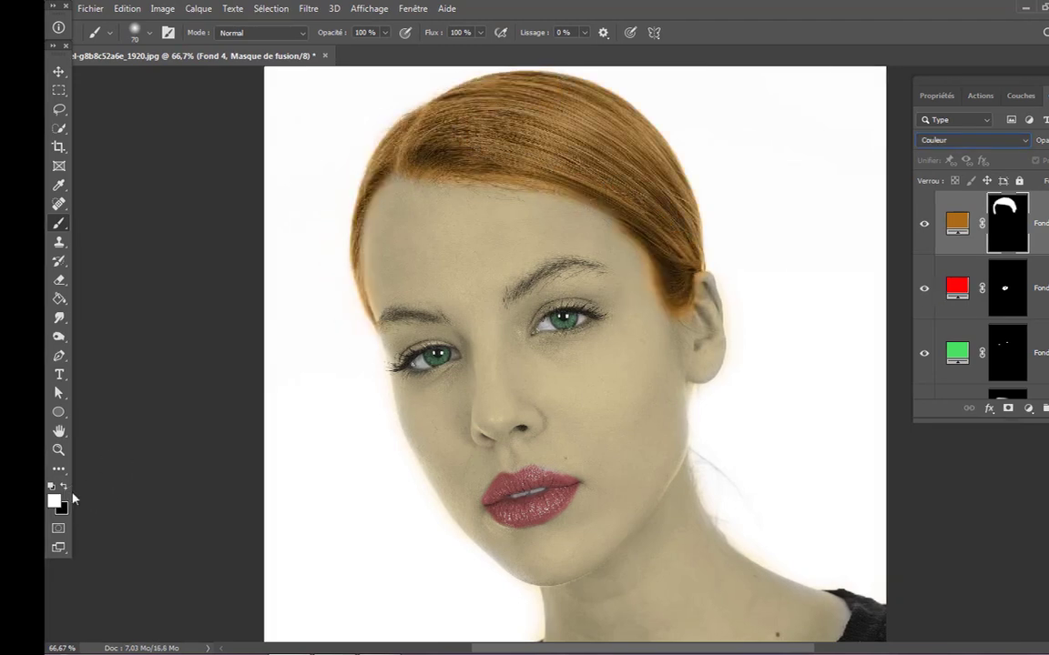
left_click(63, 487)
key("z")
right_click(554, 342)
left_click(582, 349)
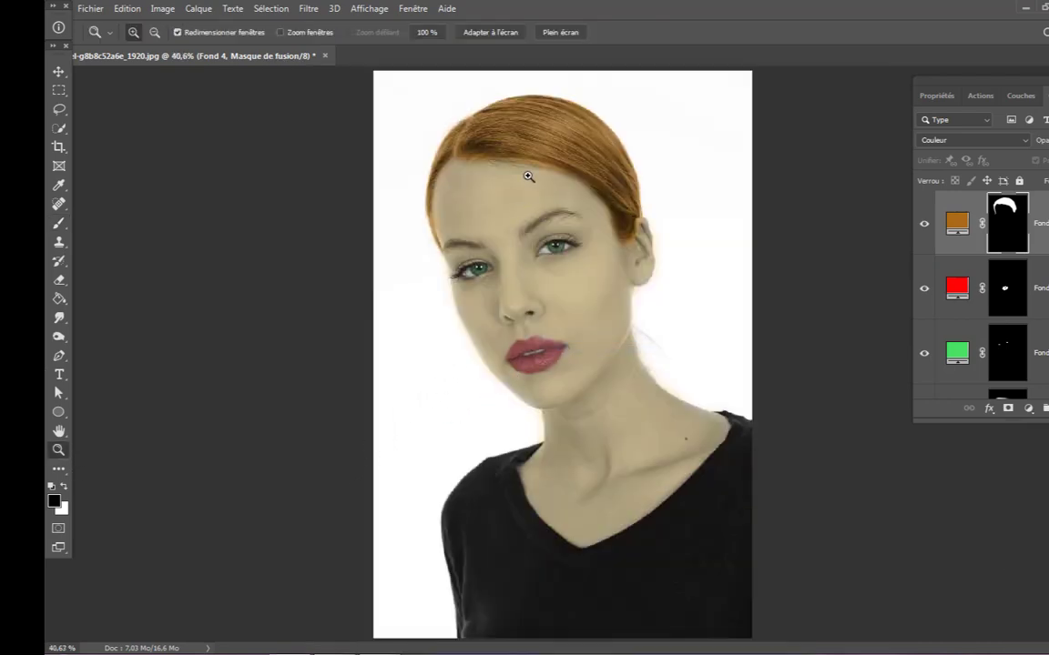
Step: Try a grey hair colour for the Fond 4 fill, and settle on dark brown #512f03
double_click(957, 223)
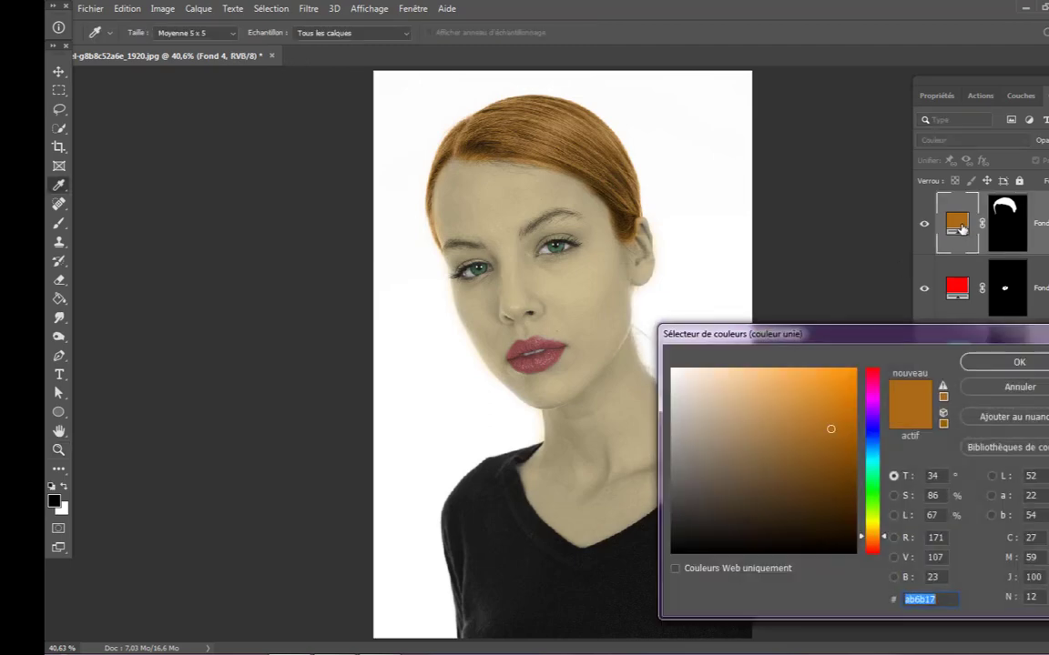
mouse_move(830, 429)
left_mouse_down()
mouse_move(865, 486)
mouse_move(828, 496)
mouse_move(692, 478)
mouse_move(671, 463)
left_mouse_up()
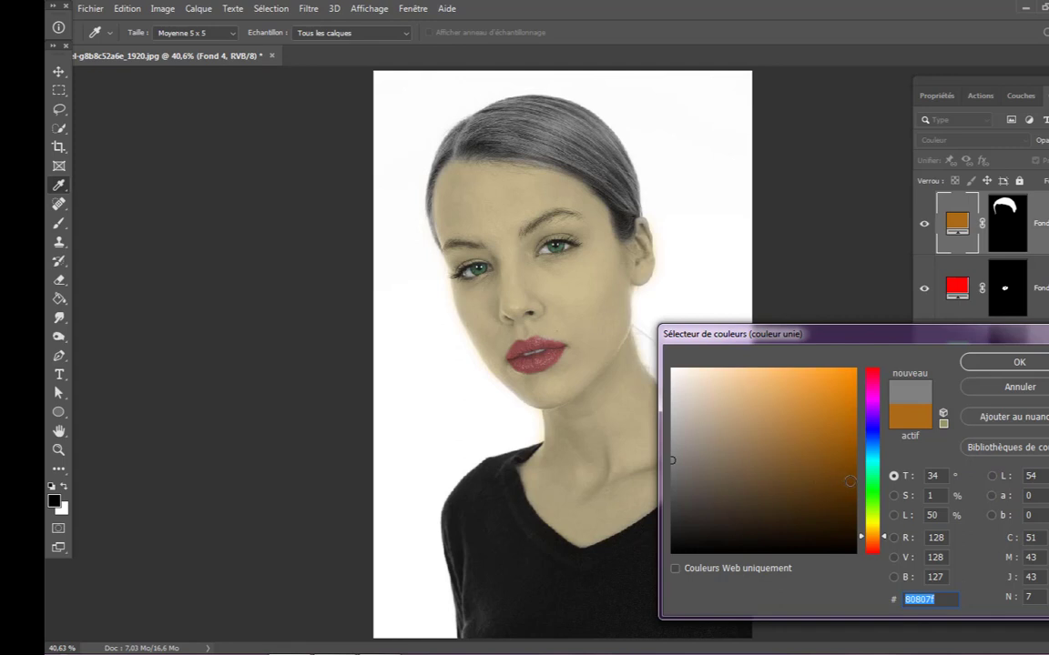
mouse_move(846, 483)
left_mouse_down()
mouse_move(828, 504)
mouse_move(836, 482)
mouse_move(850, 494)
left_mouse_up()
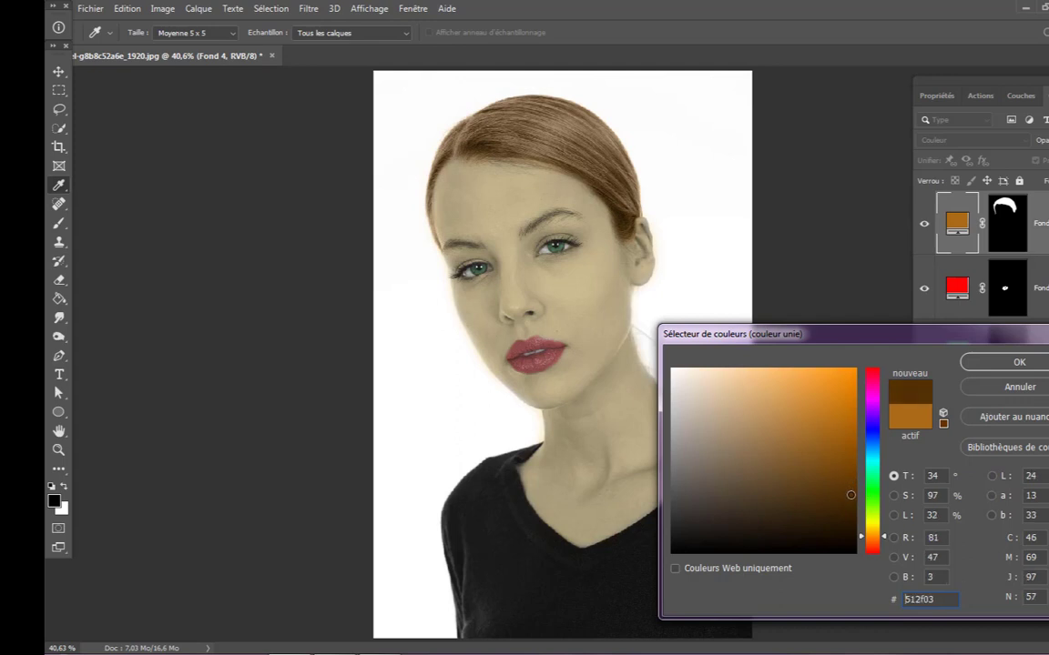
left_click(1019, 362)
key("z")
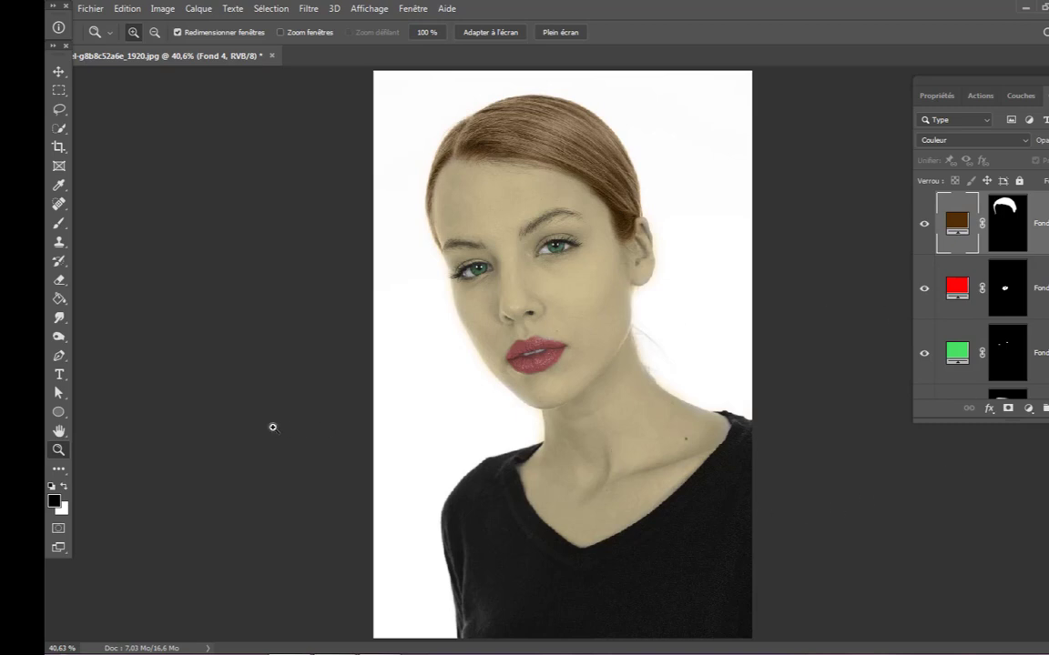
Step: Select the whole black sweater on the Arrière-plan copie layer with the Quick Selection tool in add mode
scroll(1044, 391, "down", 5)
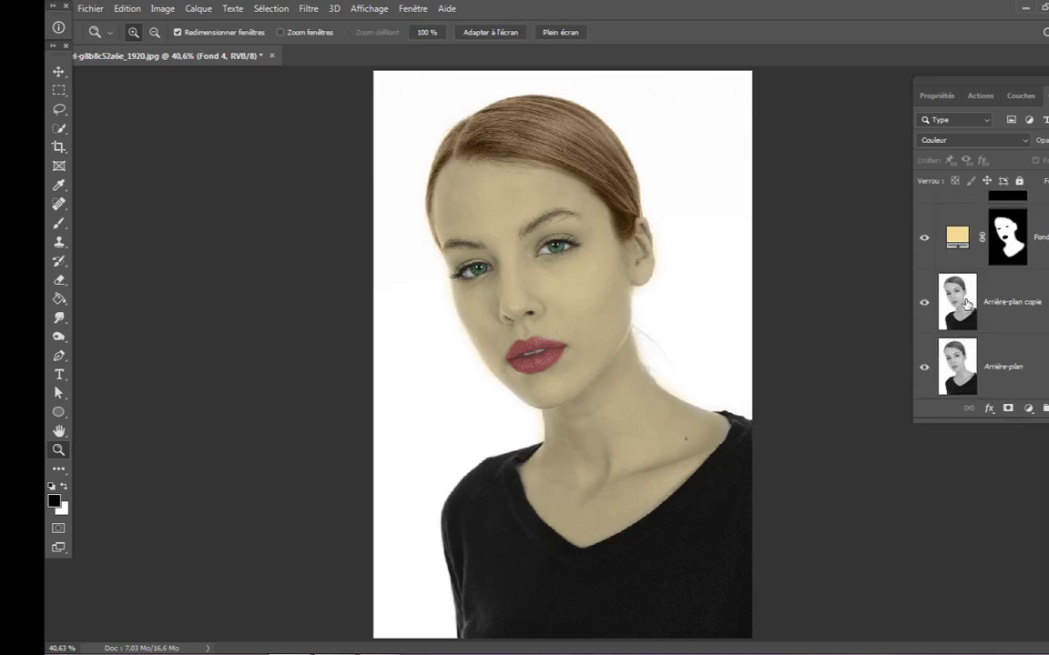
left_click(960, 284)
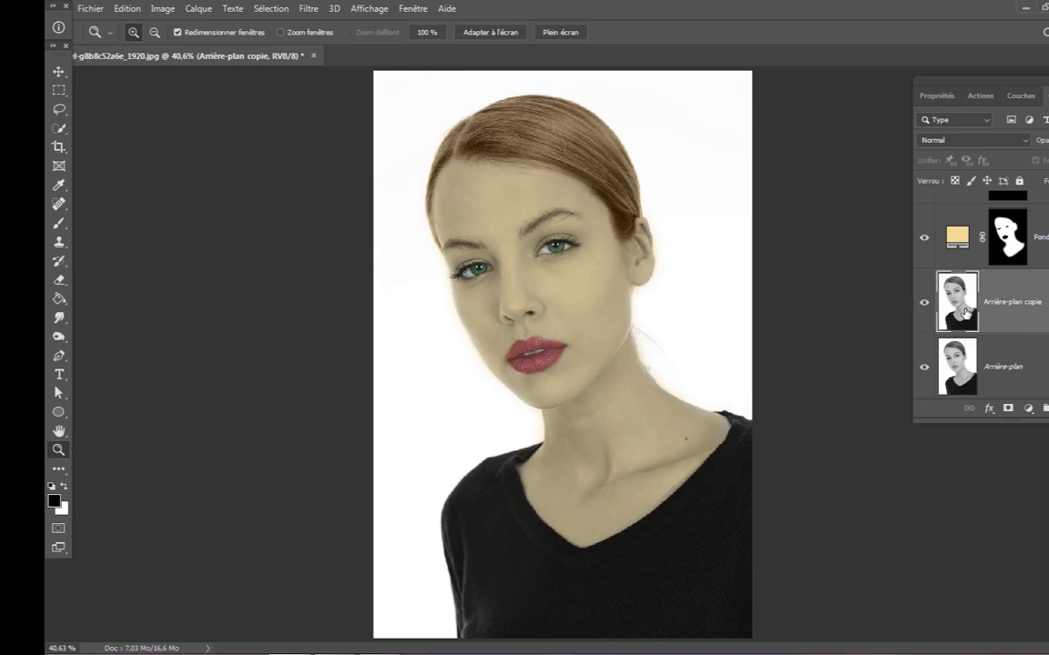
left_click(60, 131)
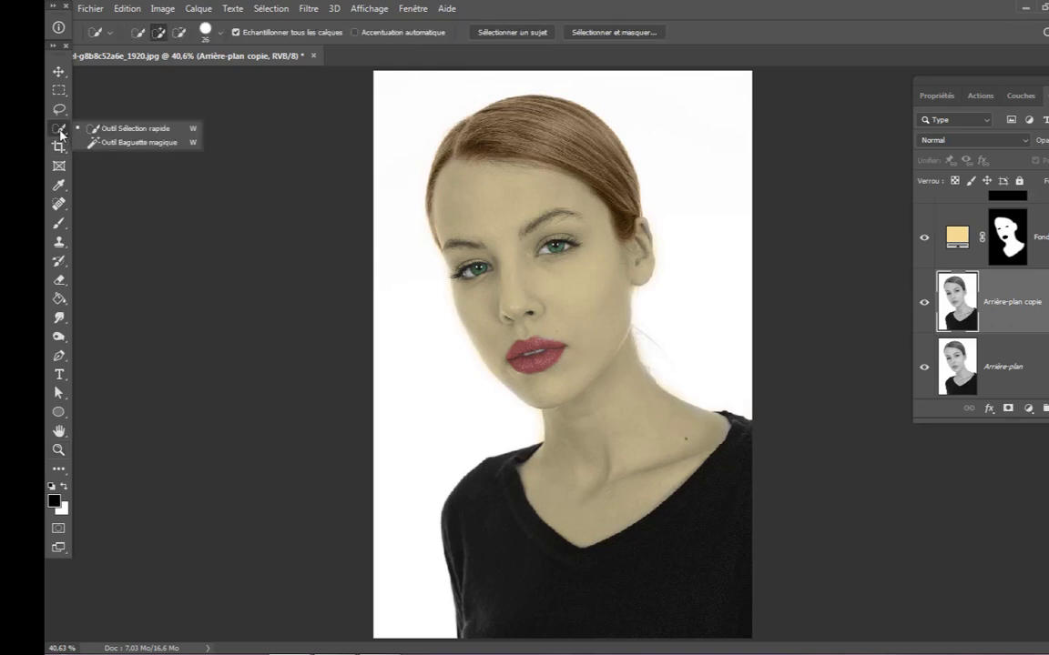
left_click(159, 35)
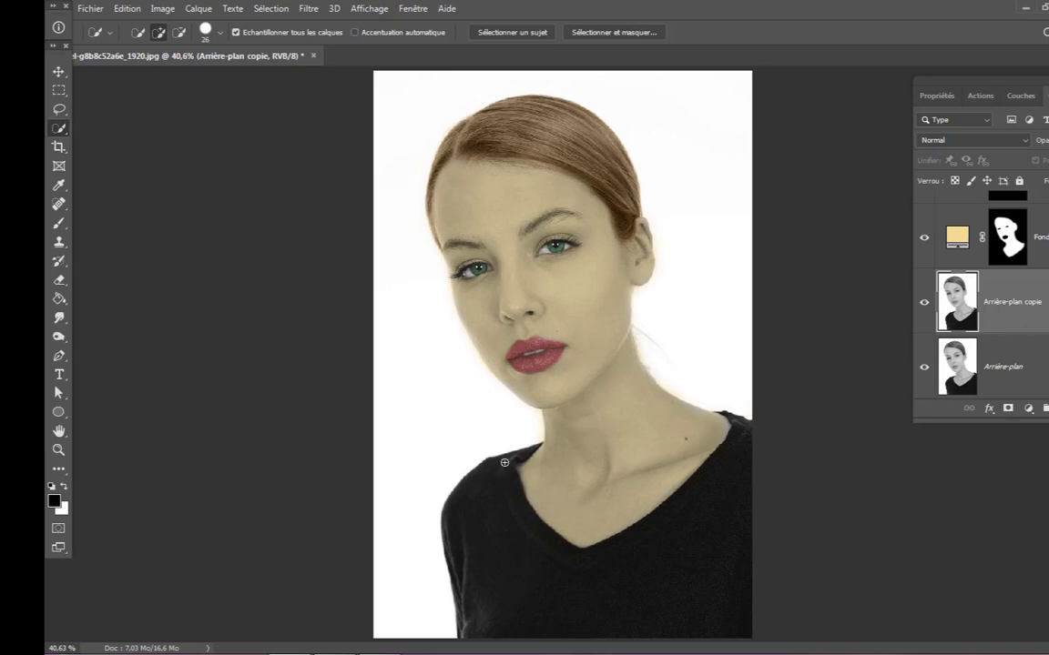
mouse_move(482, 477)
left_mouse_down()
mouse_move(473, 492)
mouse_move(504, 580)
mouse_move(543, 629)
left_mouse_up()
Step: Expand the sweater selection by 3 pixels
left_click(270, 10)
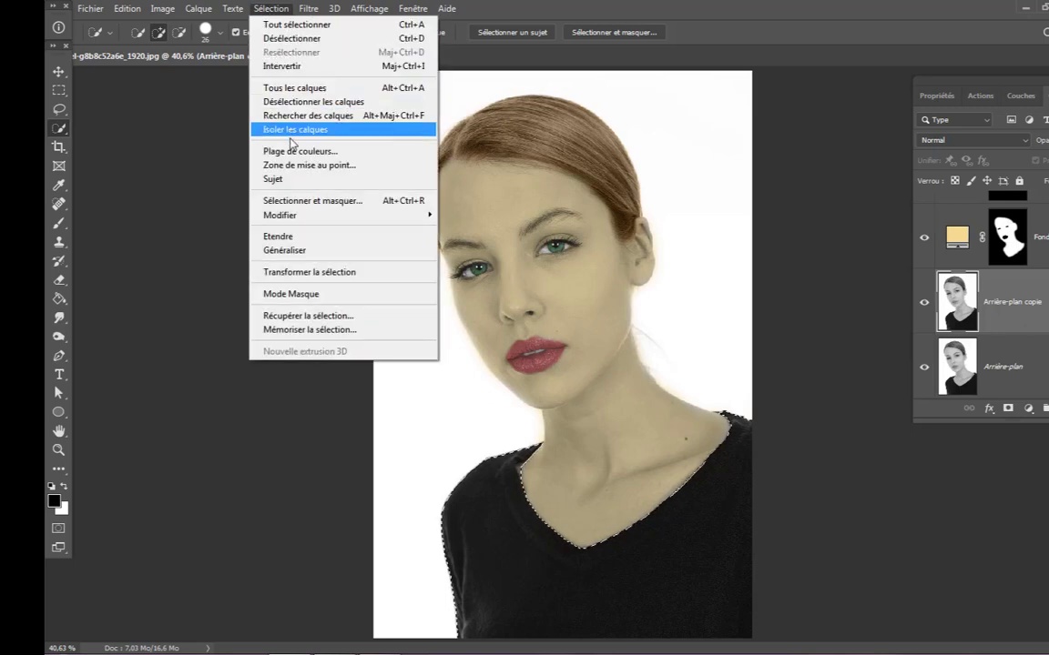
mouse_move(291, 216)
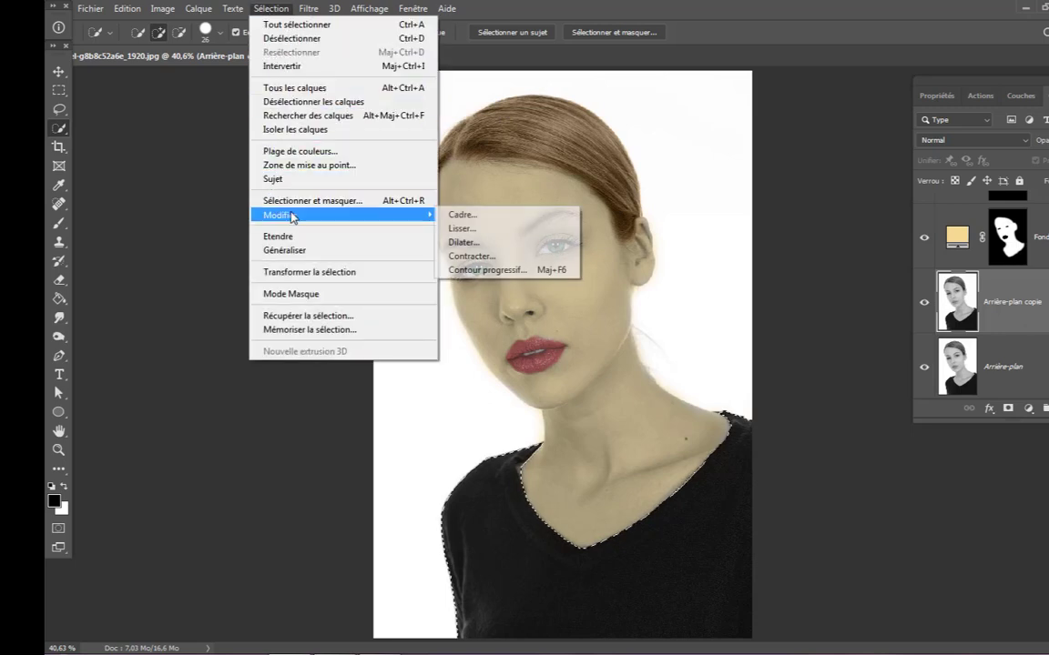
left_click(456, 242)
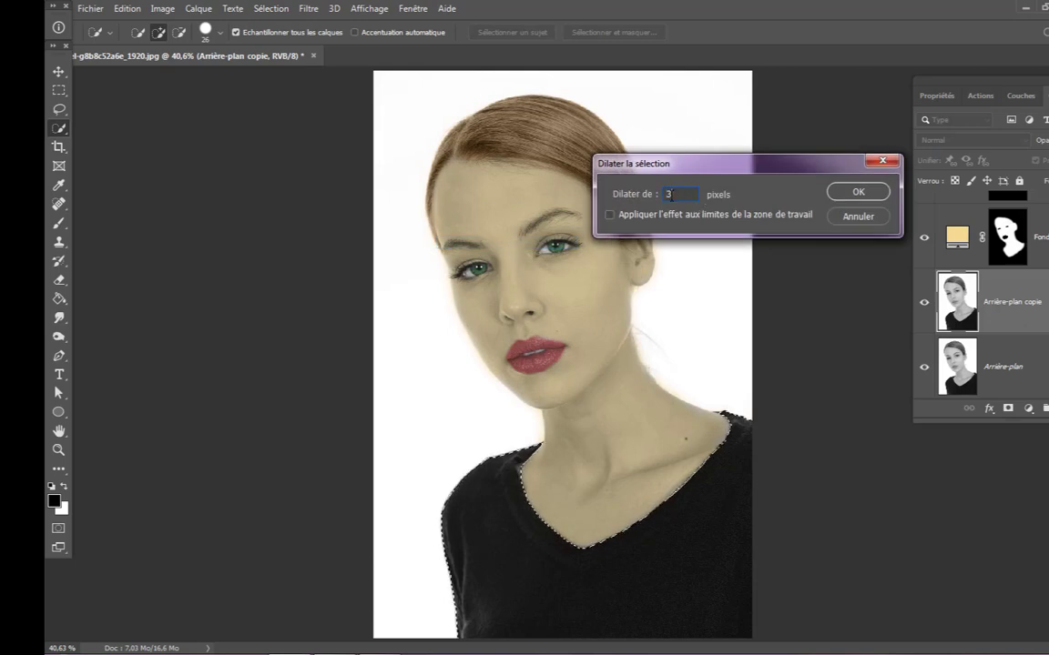
left_click(857, 191)
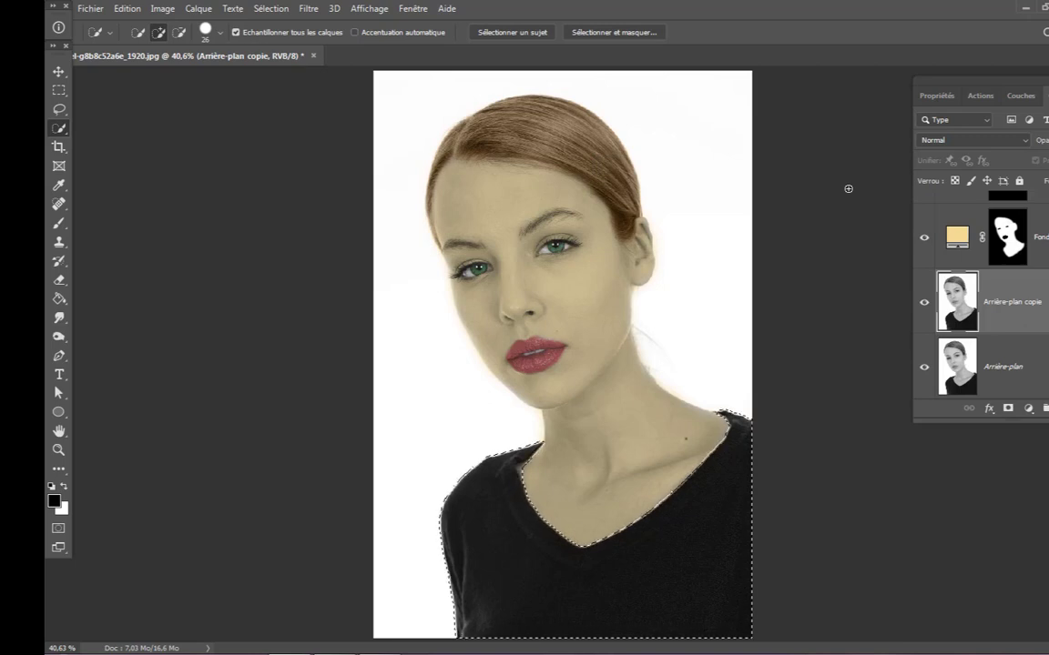
Step: Output the sweater selection to a new layer (Nouveau calque) through Select and Mask
left_click(634, 34)
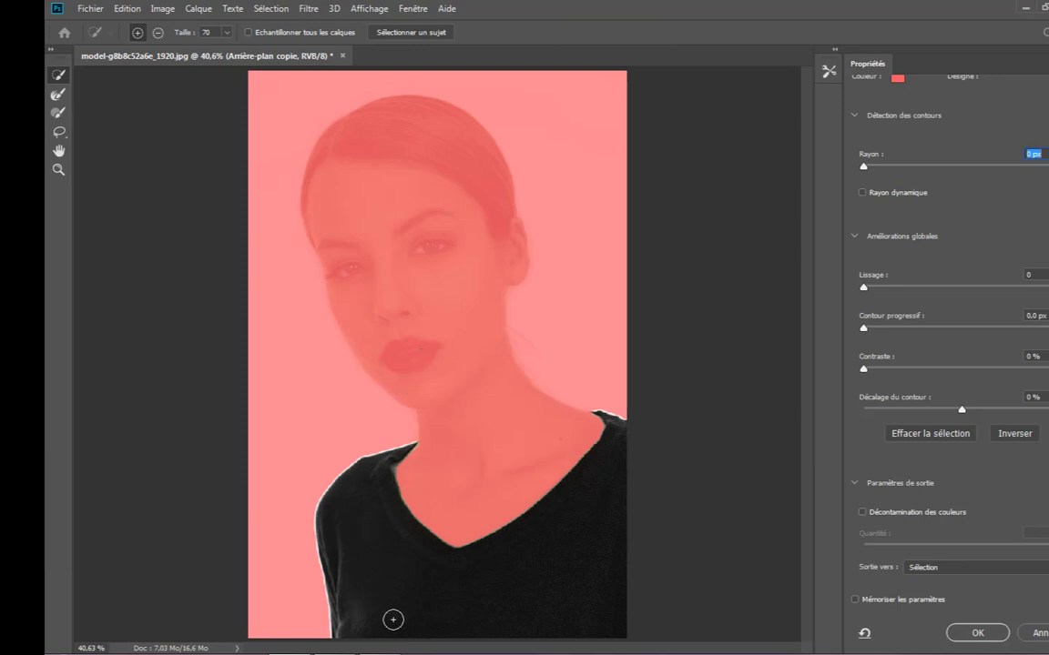
left_click(946, 571)
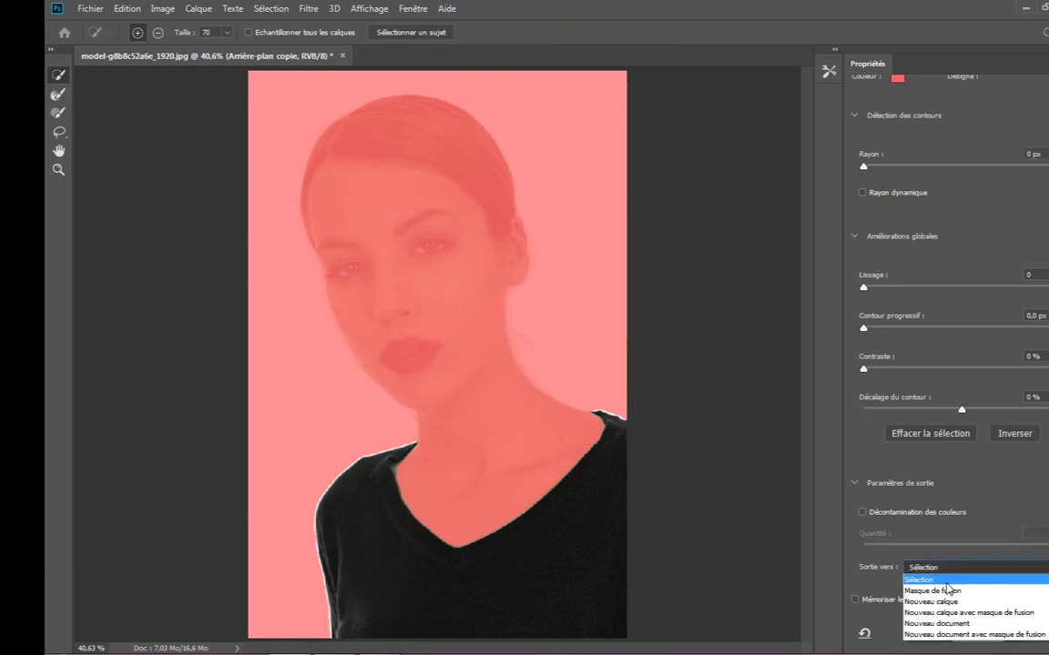
left_click(955, 603)
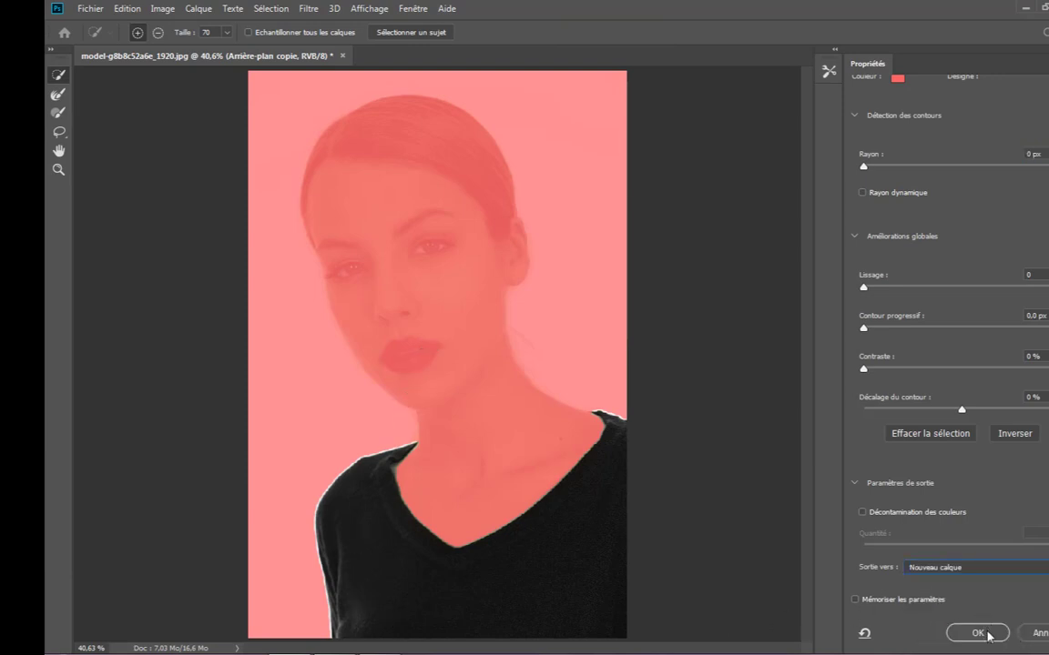
left_click(987, 634)
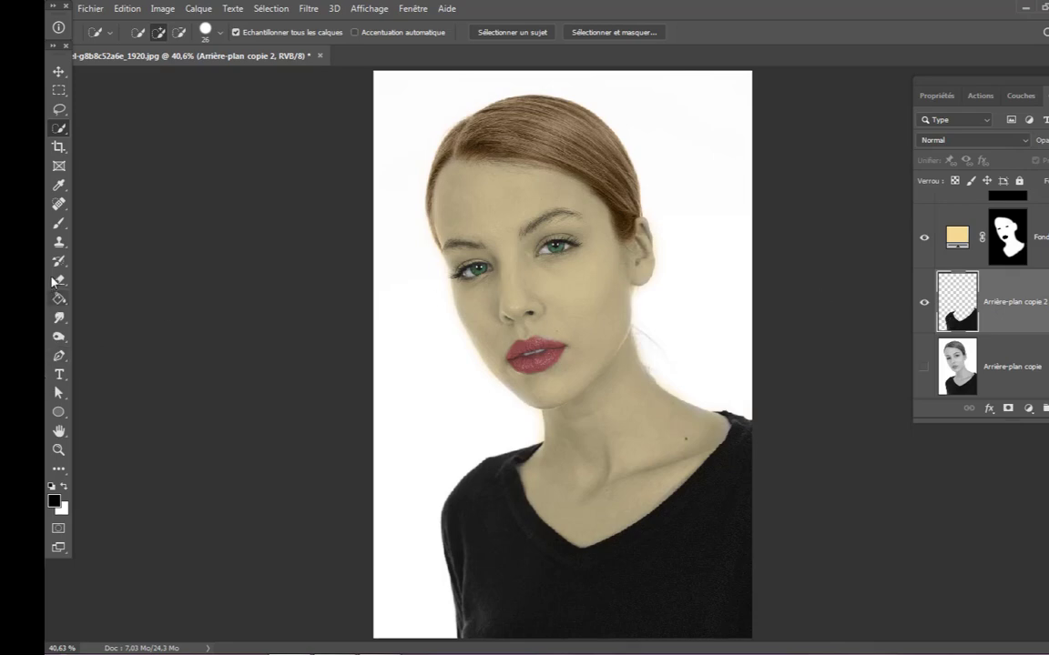
Step: Set the foreground colour to red #ff0000 and fill the sweater on the new layer with the Paint Bucket
left_click(55, 501)
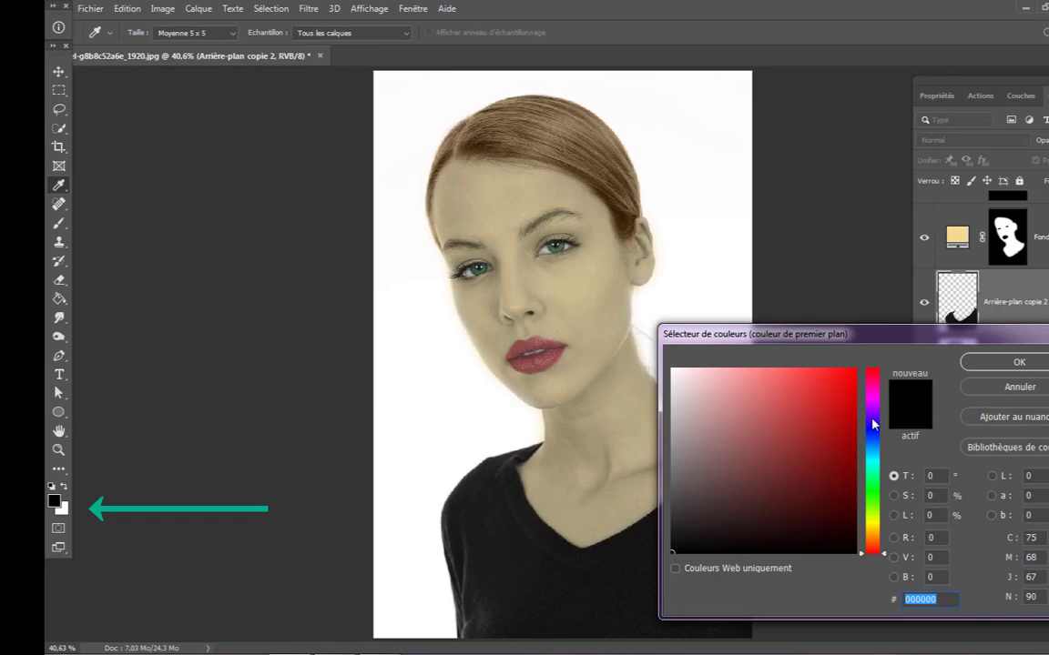
type("ff0000")
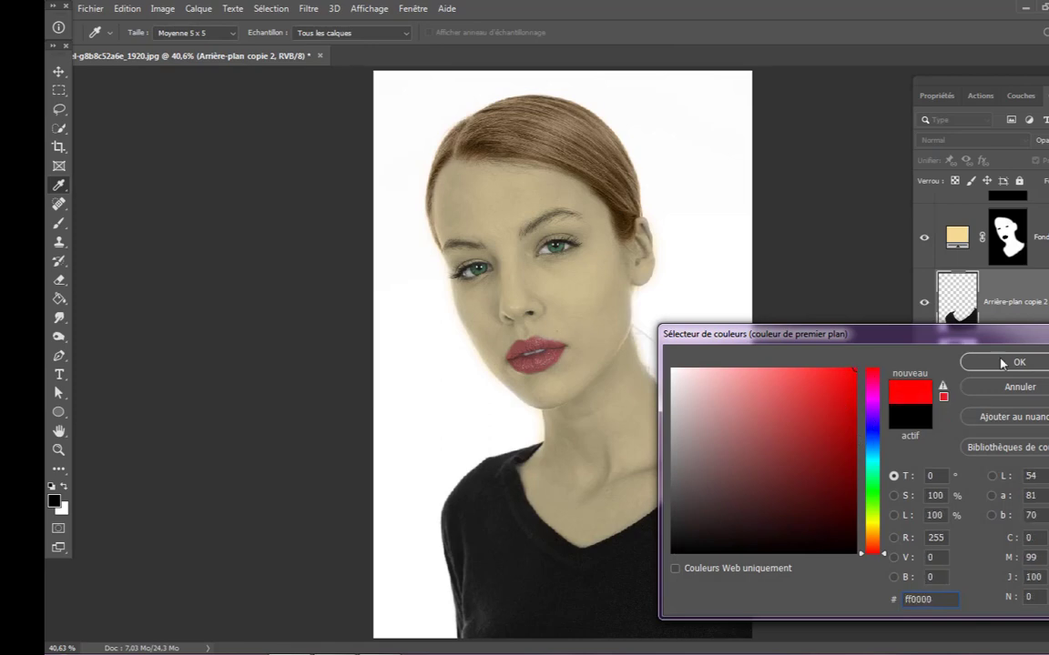
left_click(1002, 364)
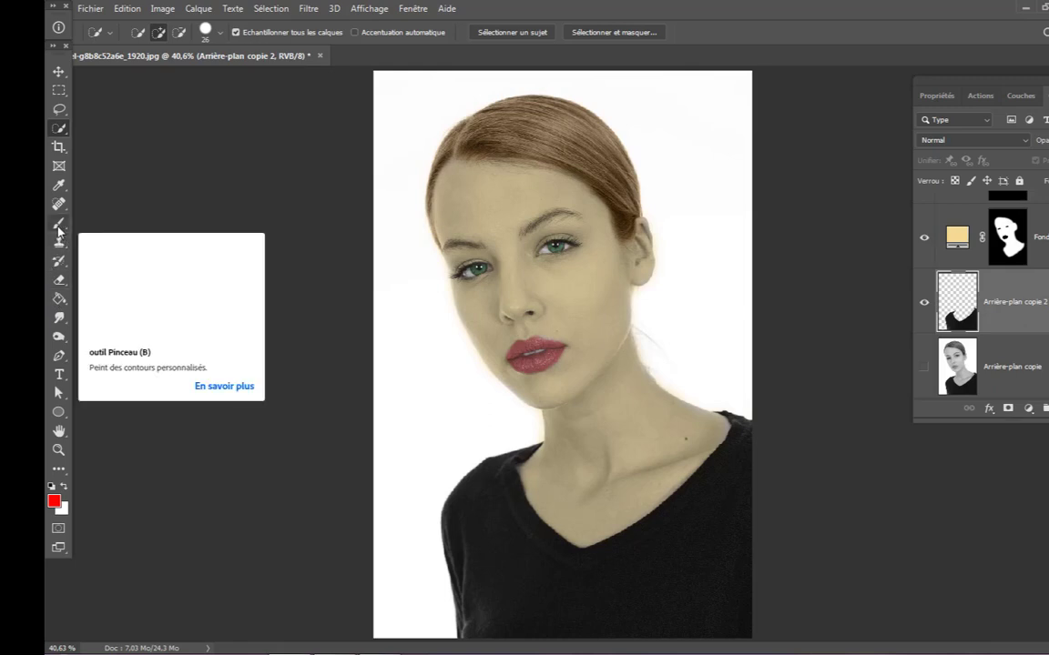
left_click(60, 300)
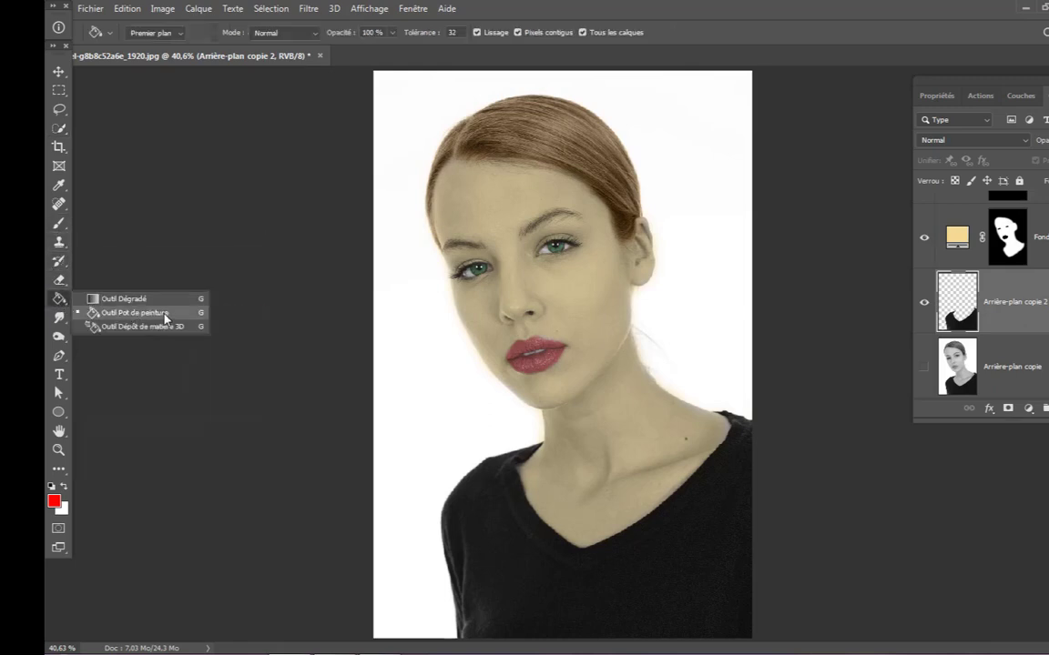
left_click(137, 313)
left_click(499, 534)
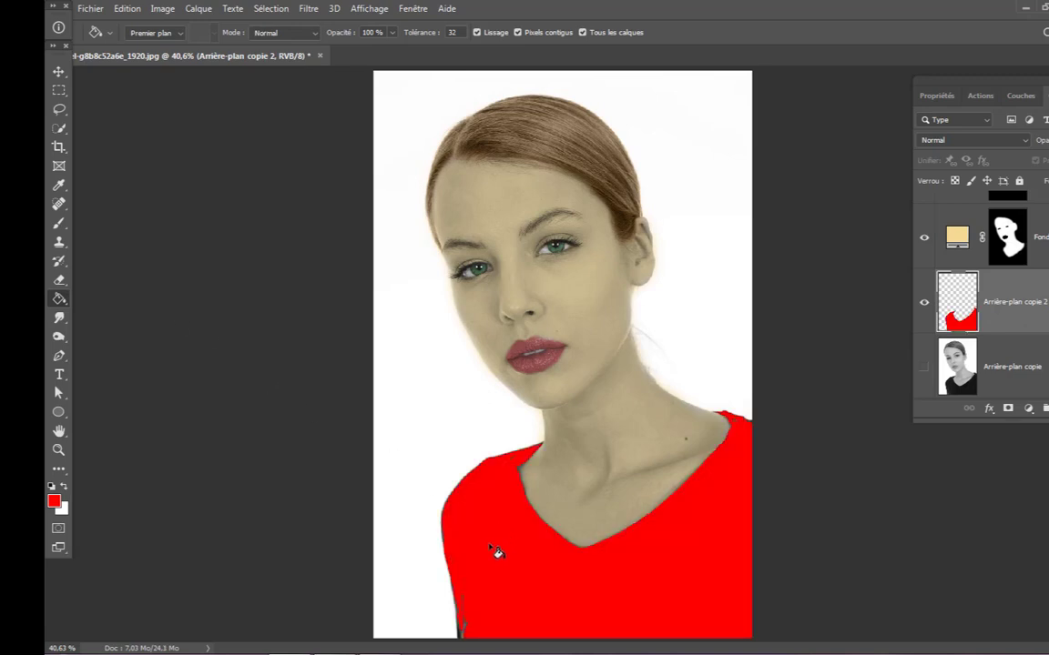
Step: Load the sweater layer's outline as a selection, brush red over its unfilled edges inside it, and deselect
left_click(59, 223)
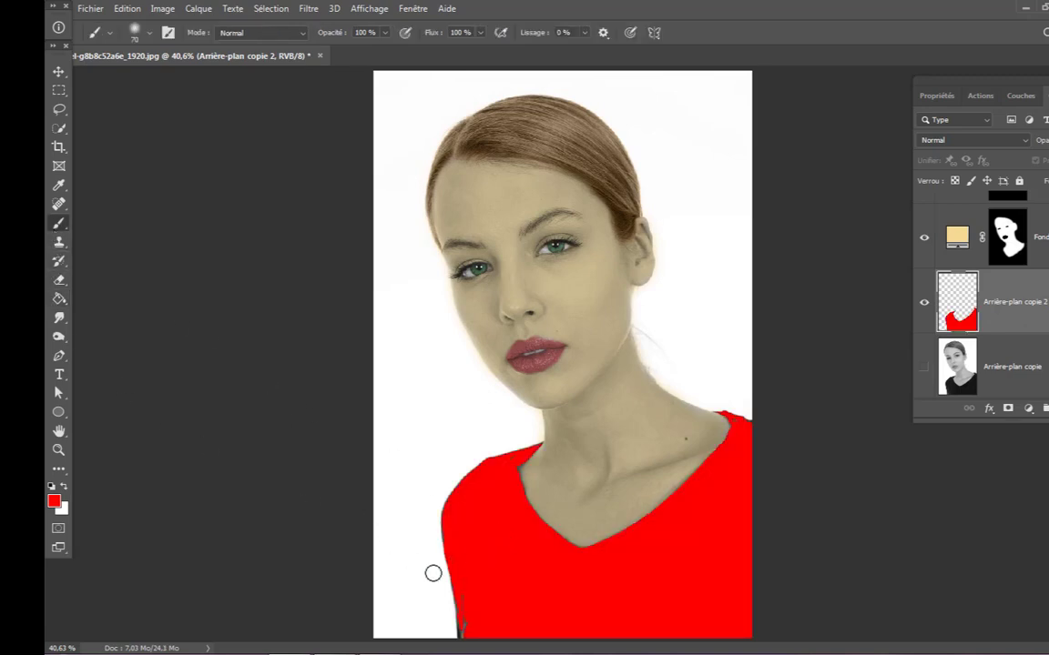
mouse_move(434, 573)
left_mouse_down()
mouse_move(444, 517)
mouse_move(453, 581)
left_mouse_up()
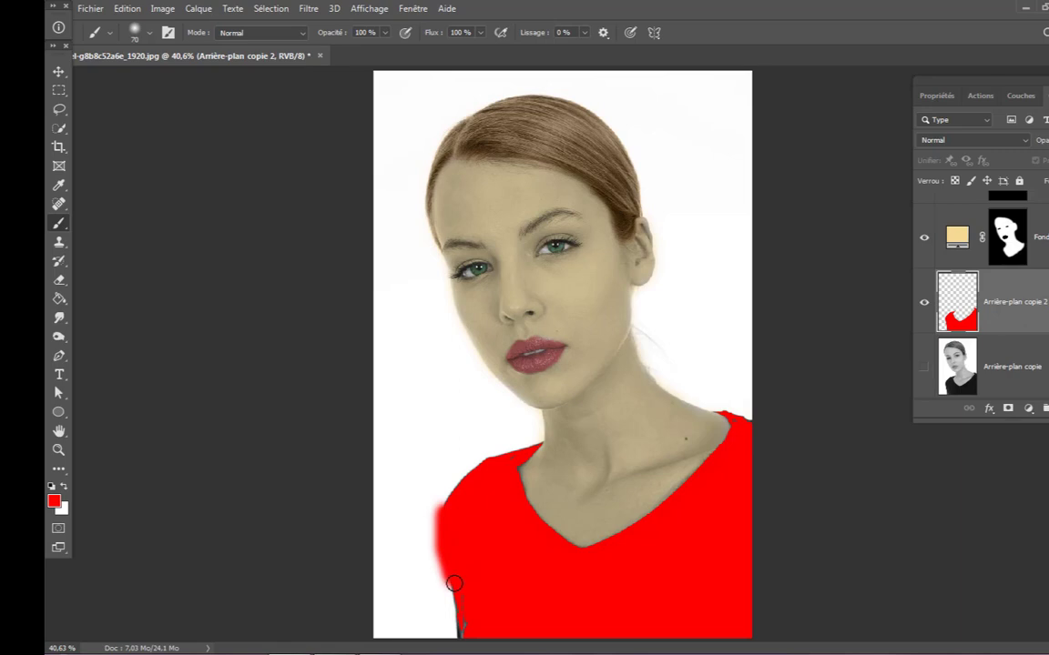
key("ctrl+z")
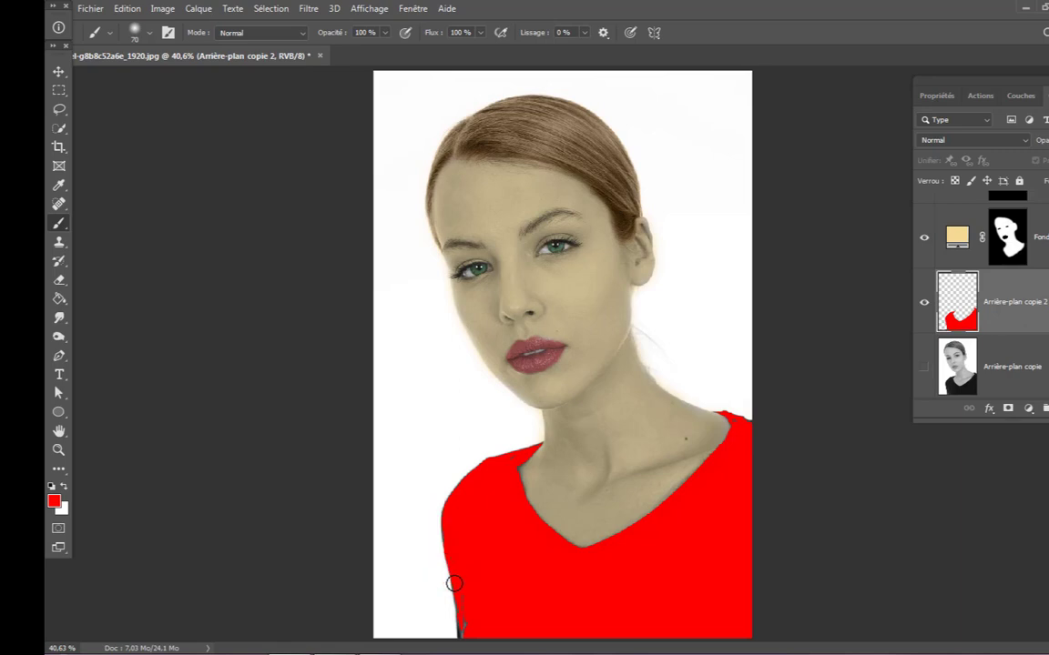
left_click(958, 313, "ctrl")
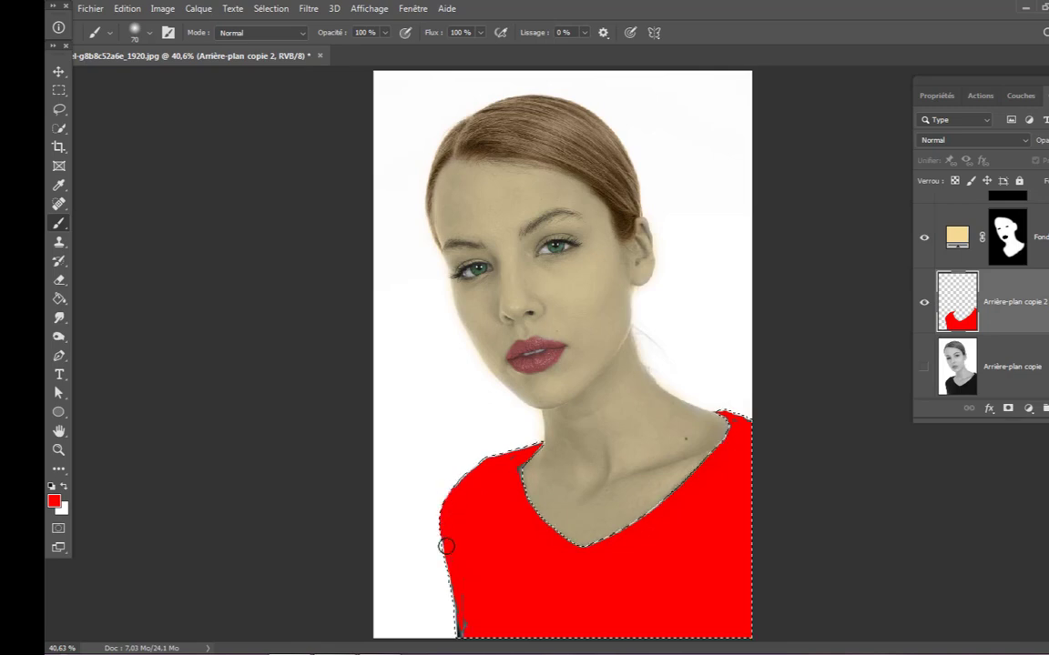
left_click_drag(446, 546, 461, 651)
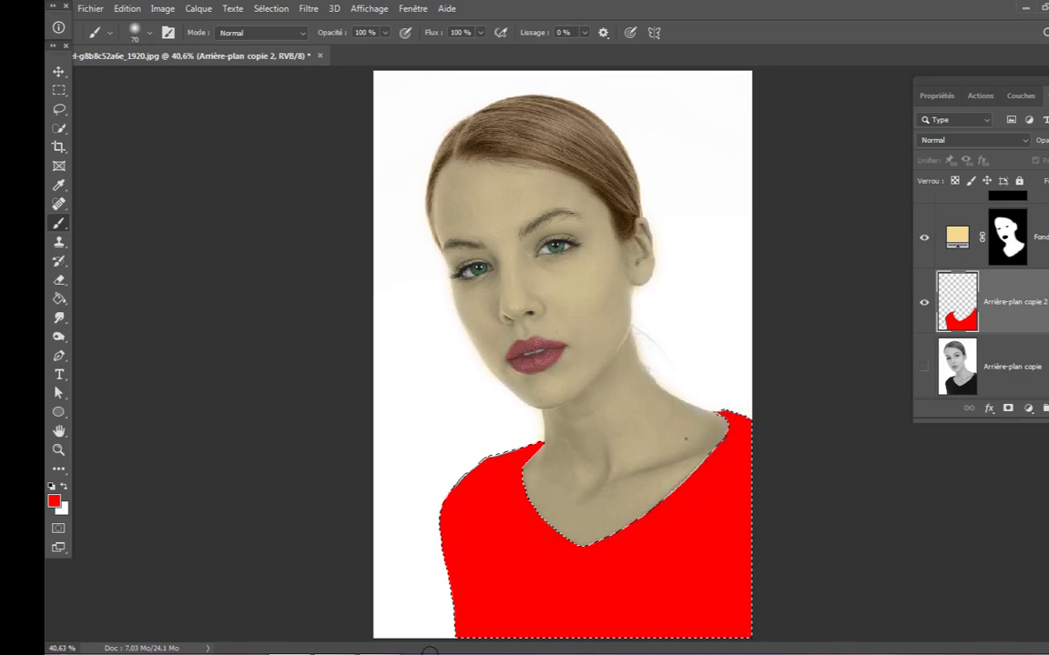
left_click(269, 9)
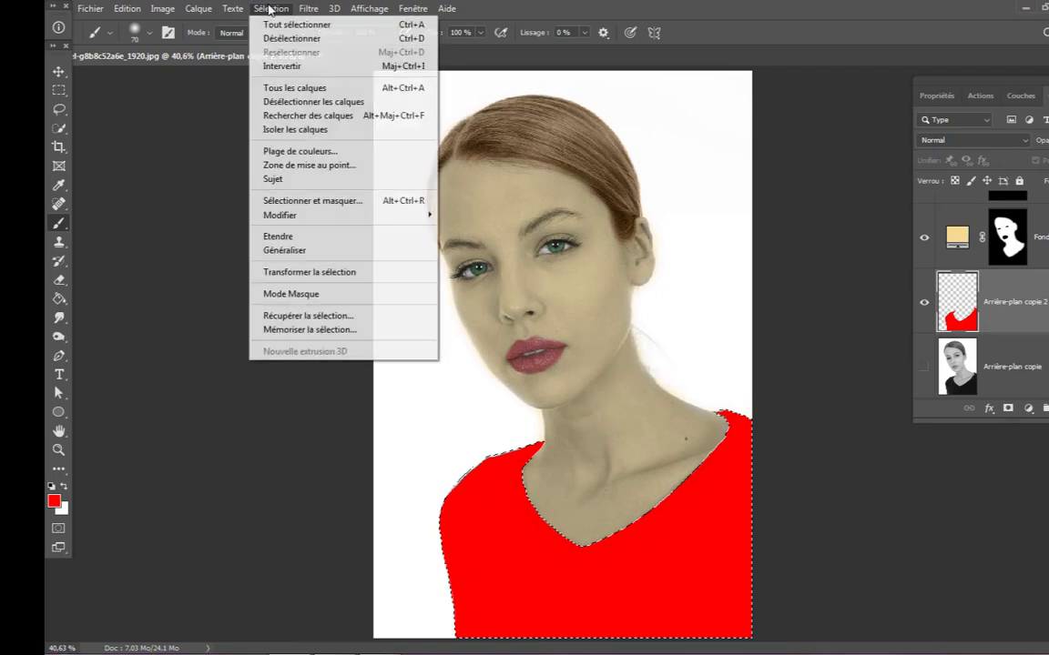
left_click(325, 38)
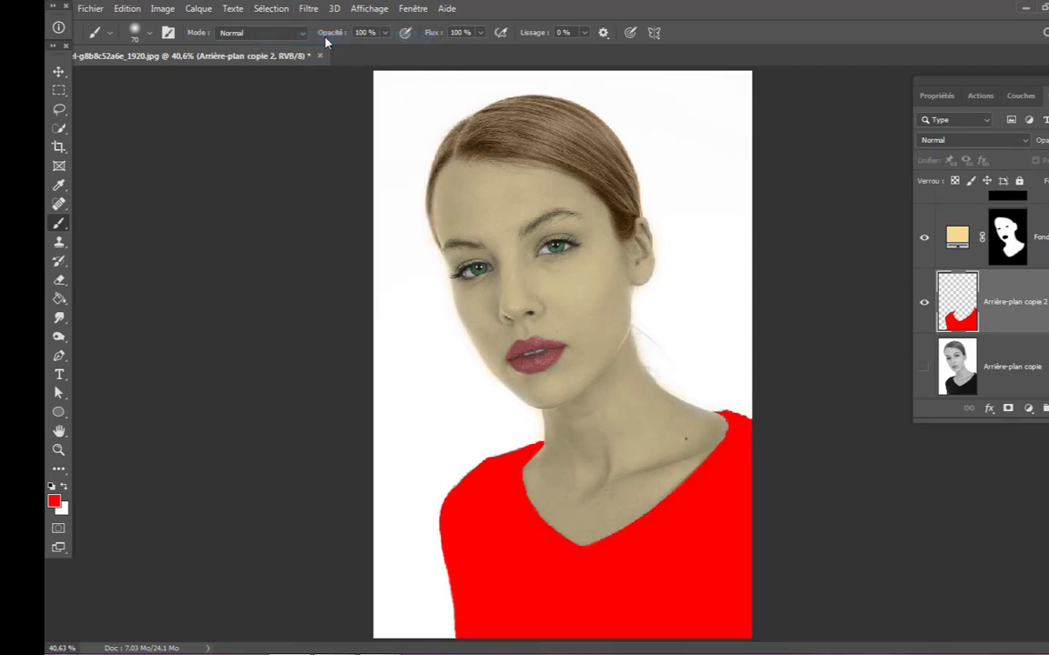
Step: Set the red sweater layer's blend mode to Lumière tamisée and clean up its neckline with black and white on a new layer mask
left_click(1001, 145)
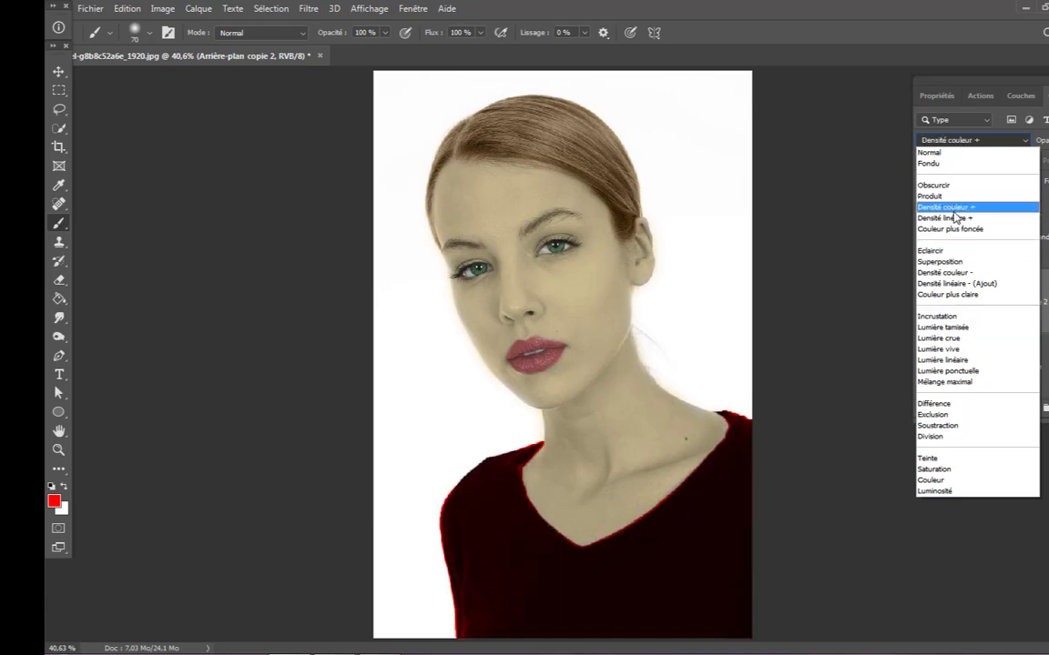
left_click(992, 335)
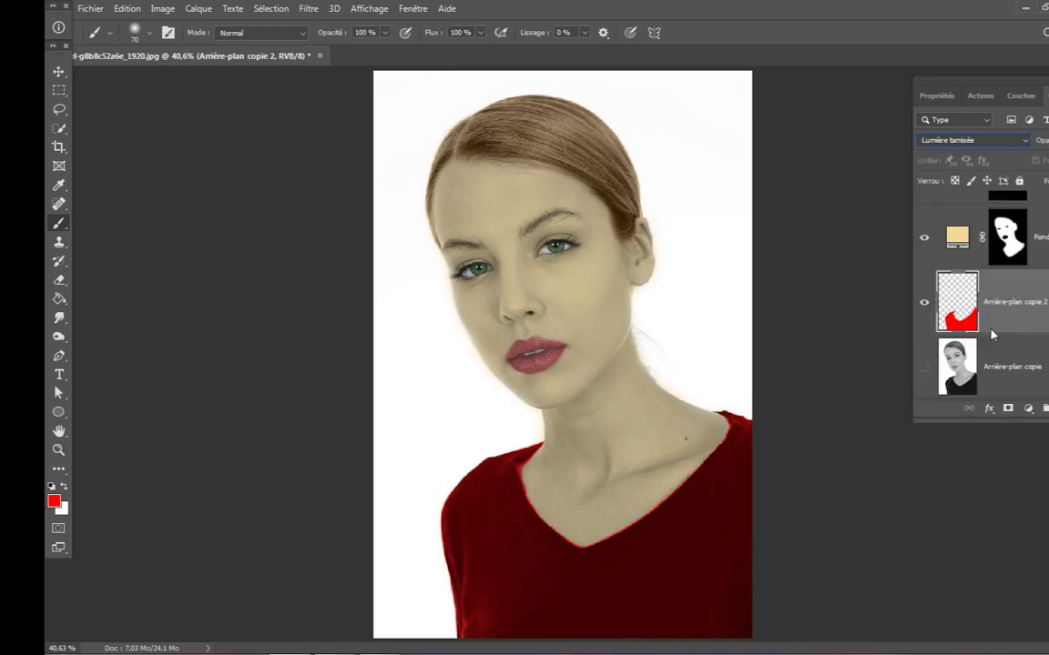
left_click(1007, 410)
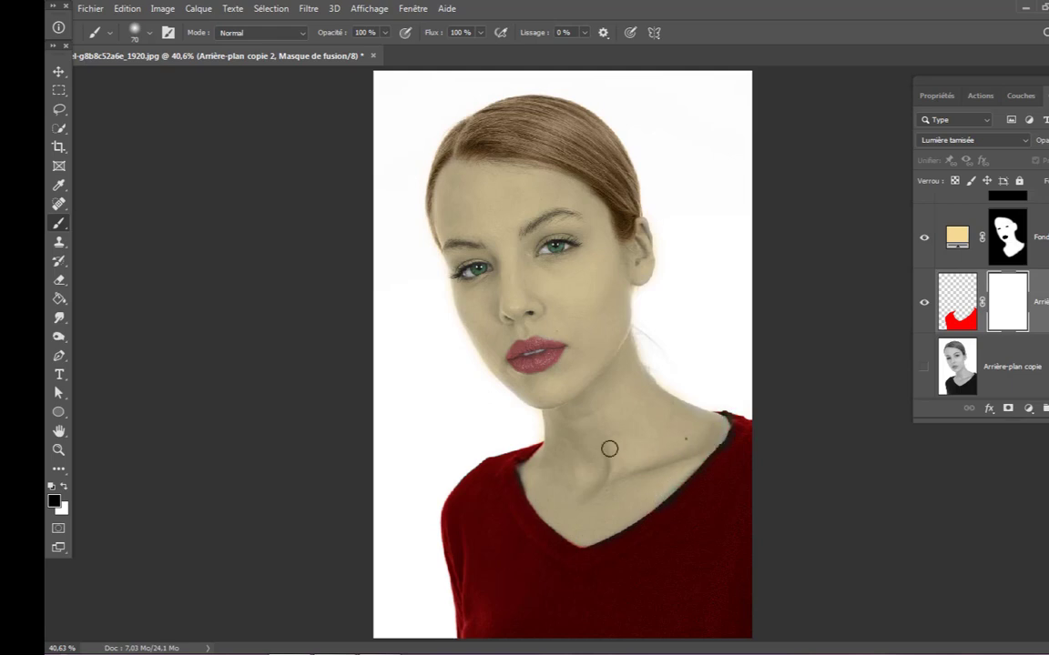
left_click_drag(609, 449, 561, 477)
left_click(65, 487)
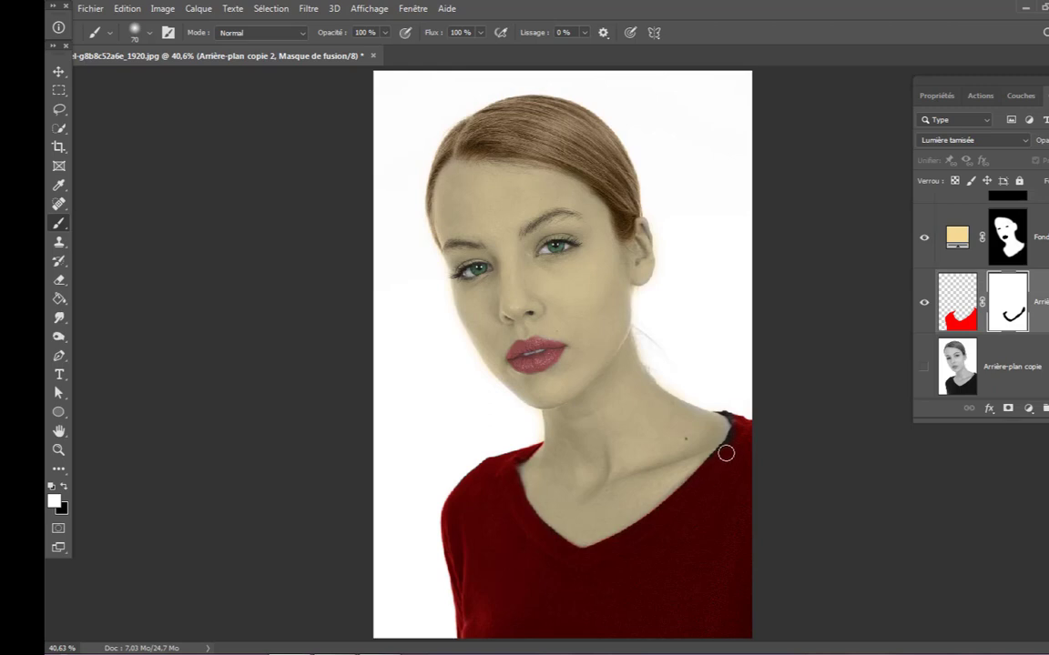
mouse_move(737, 436)
left_mouse_down()
mouse_move(725, 406)
mouse_move(747, 410)
left_mouse_up()
Step: Make the Arrière-plan copie layer visible and select the woman on it with the automatic subject selection
left_click(952, 367)
left_click(924, 367)
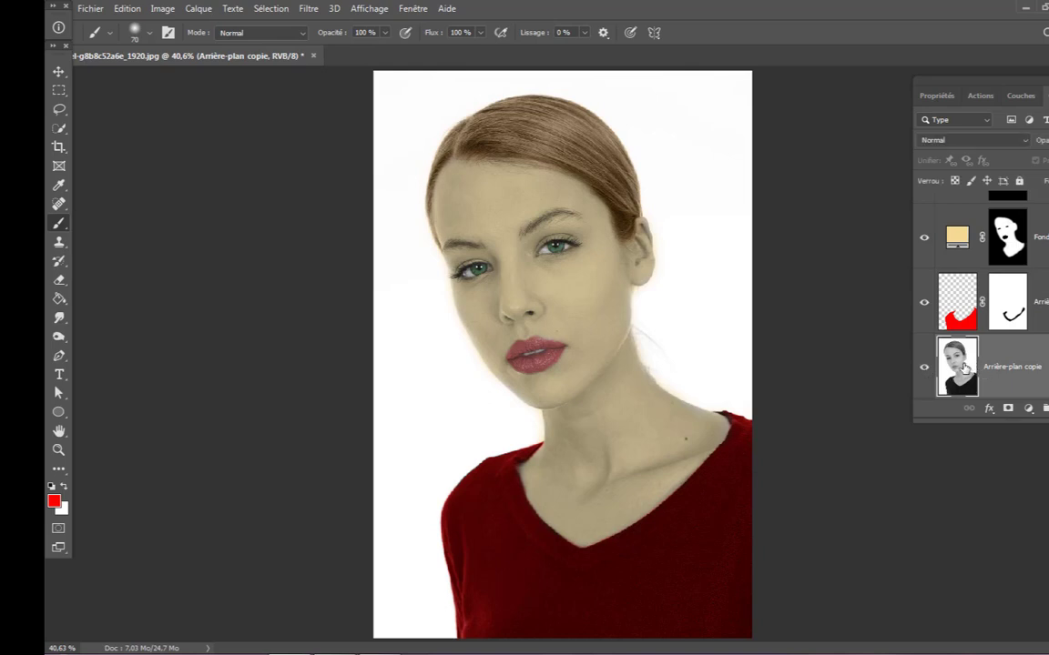
right_click(55, 133)
left_click(160, 127)
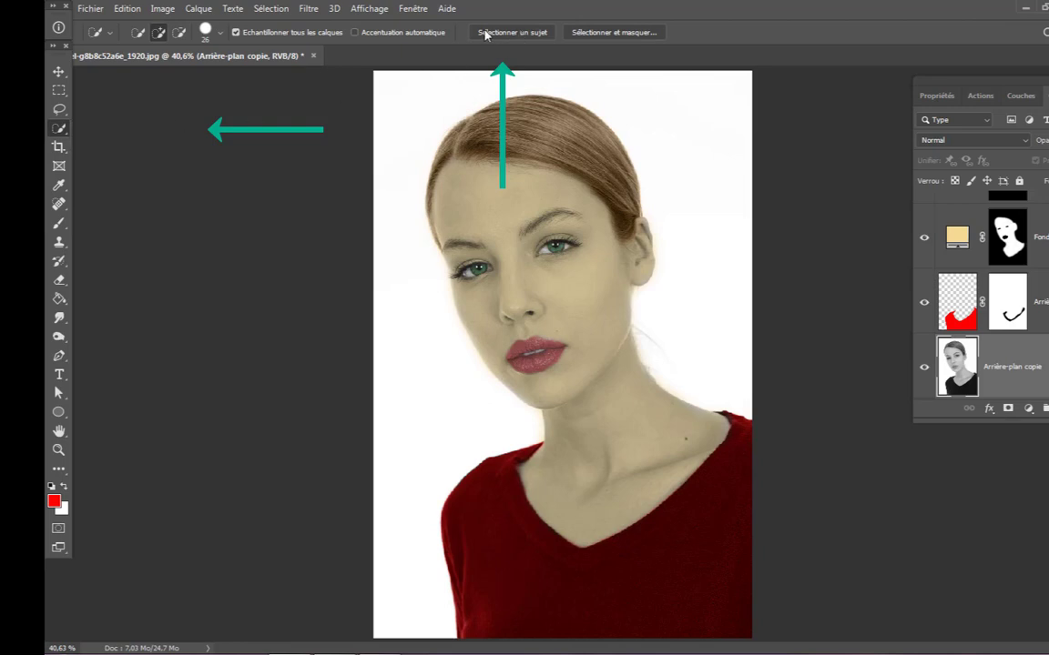
left_click(527, 35)
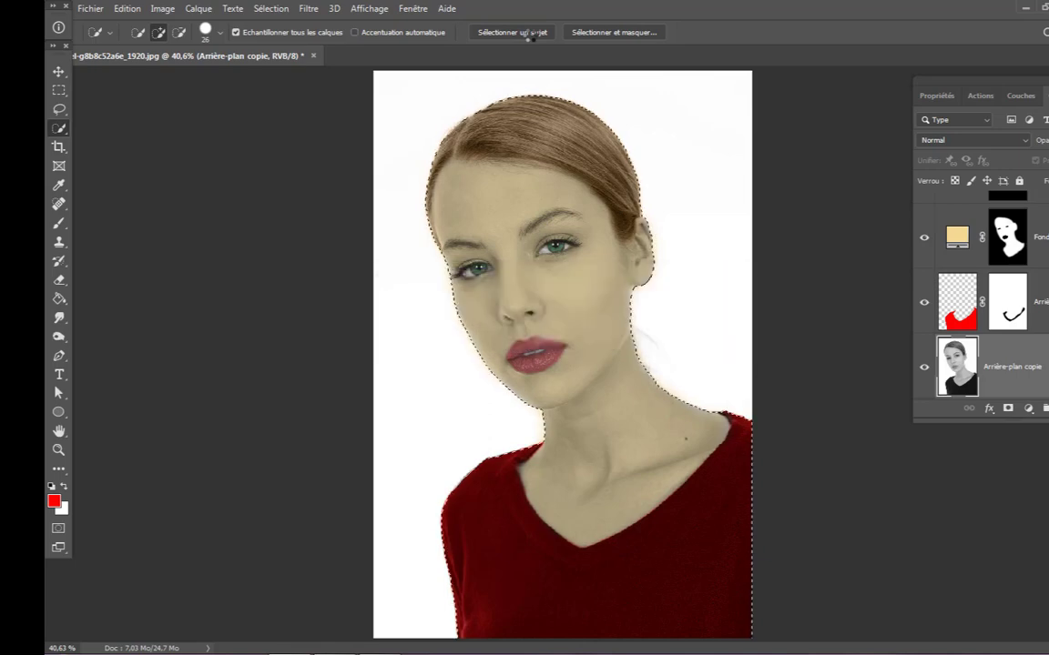
Step: Output the selection of the woman to a new layer (Nouveau calque) through Select and Mask
left_click(610, 33)
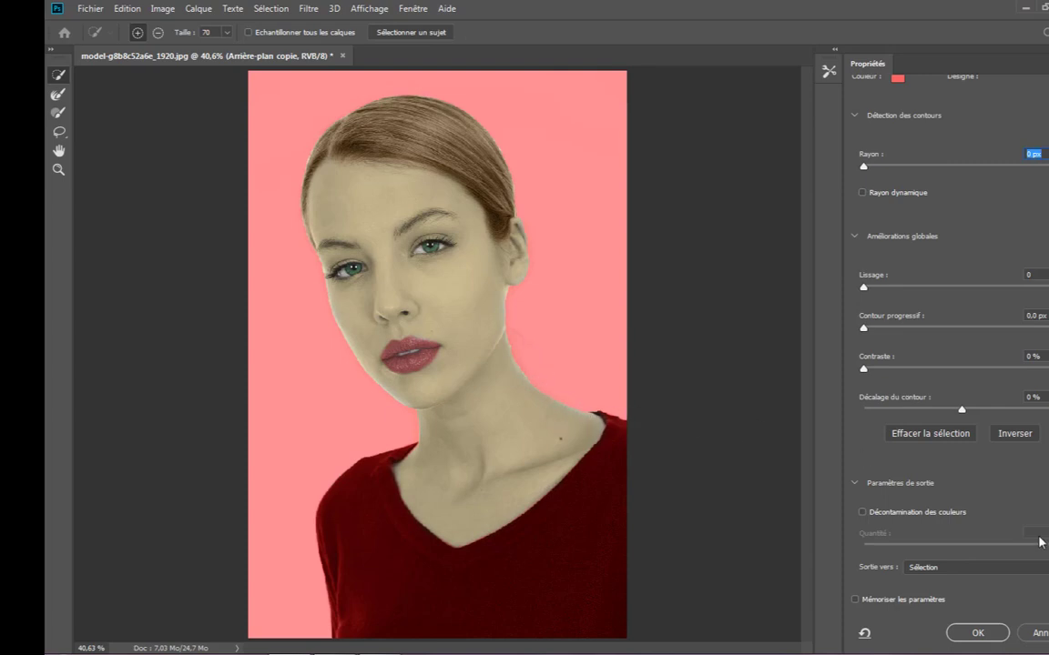
left_click(1017, 569)
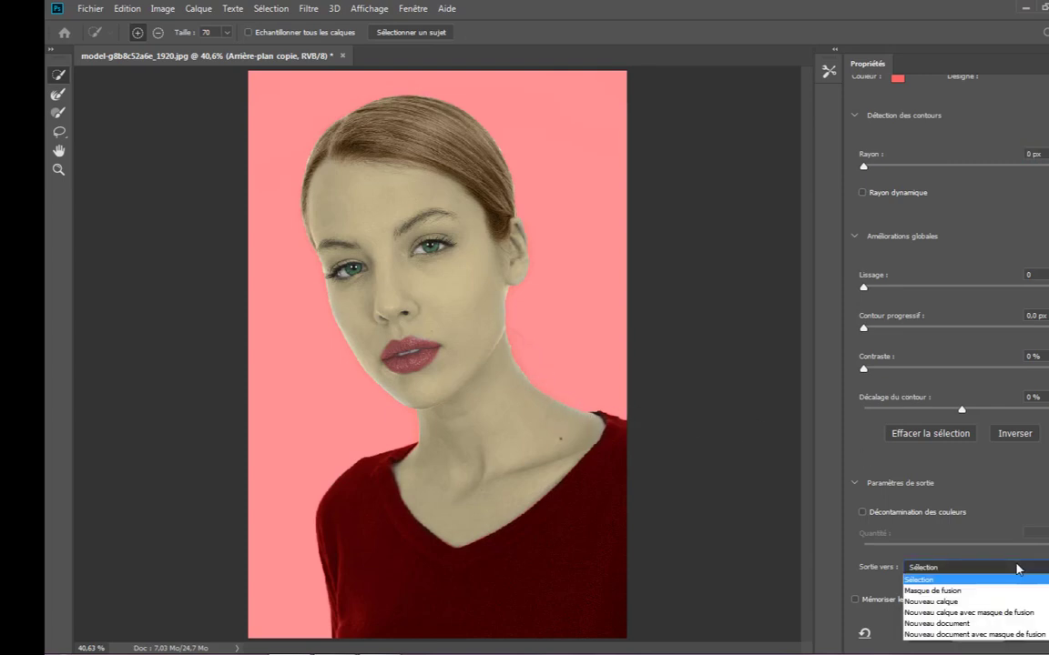
left_click(989, 605)
left_click(974, 633)
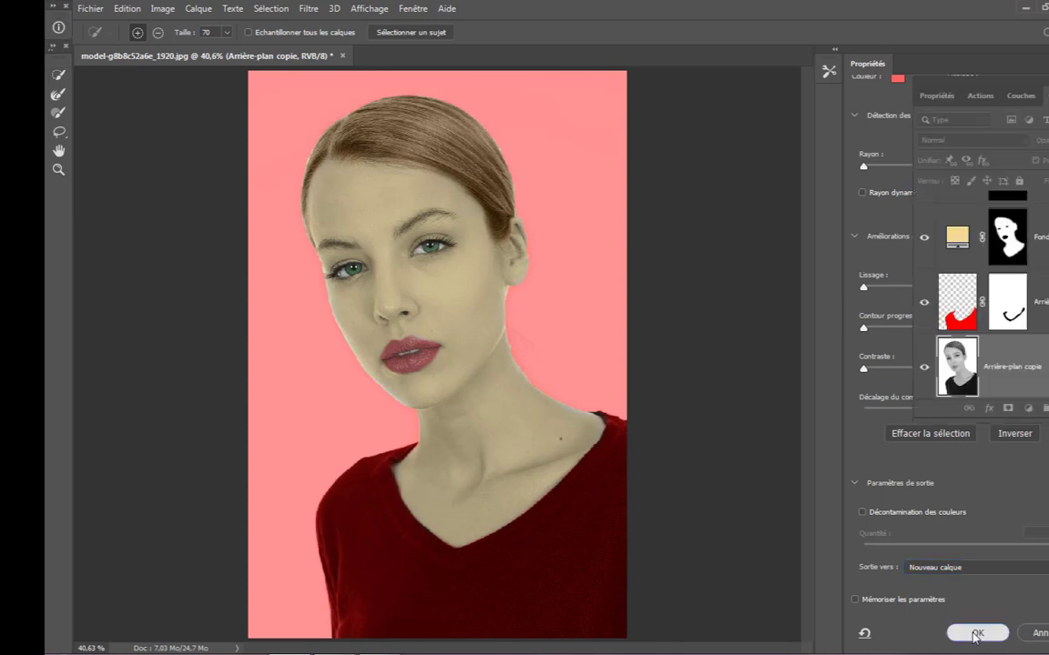
scroll(942, 360, "down", 3)
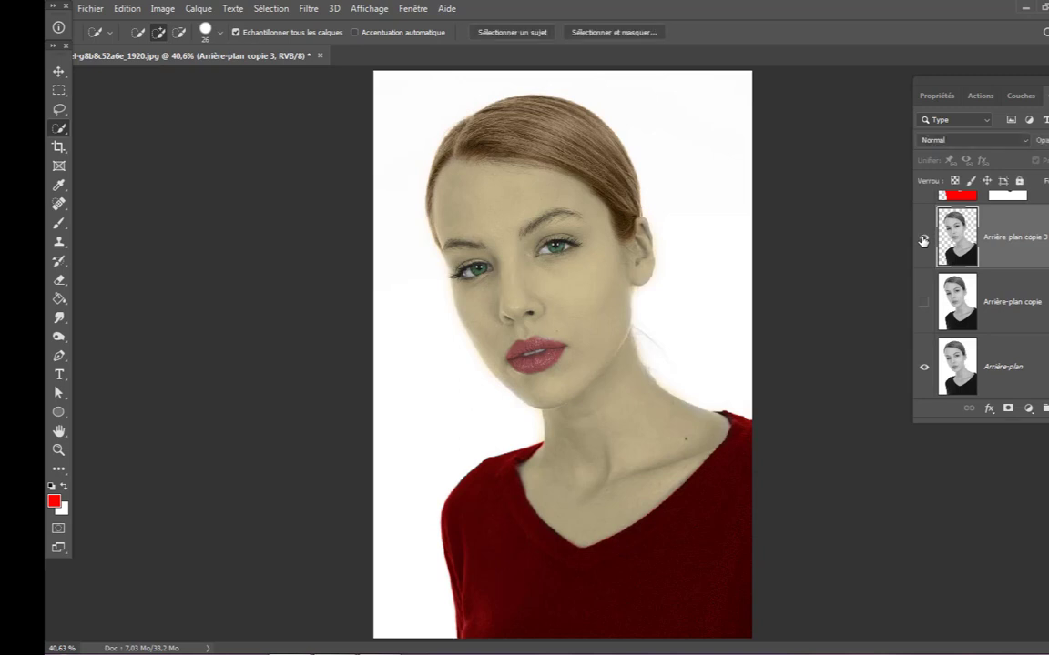
Step: Make the Arrière-plan copie layer active and visible, and add an Incrustation en dégradé effect to it
left_click(961, 303)
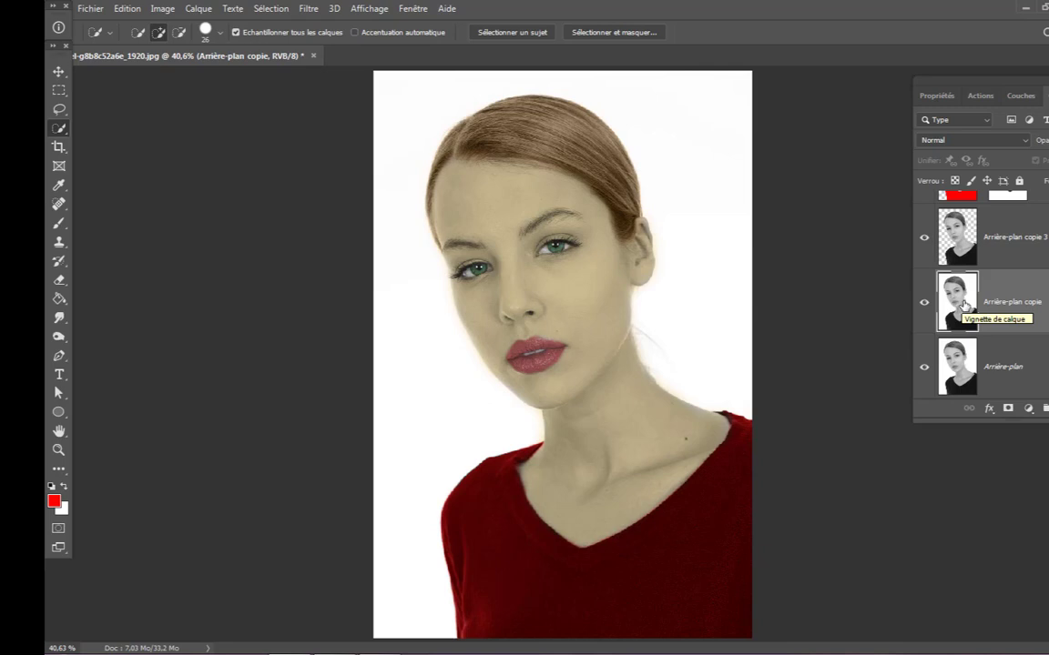
left_click(59, 225)
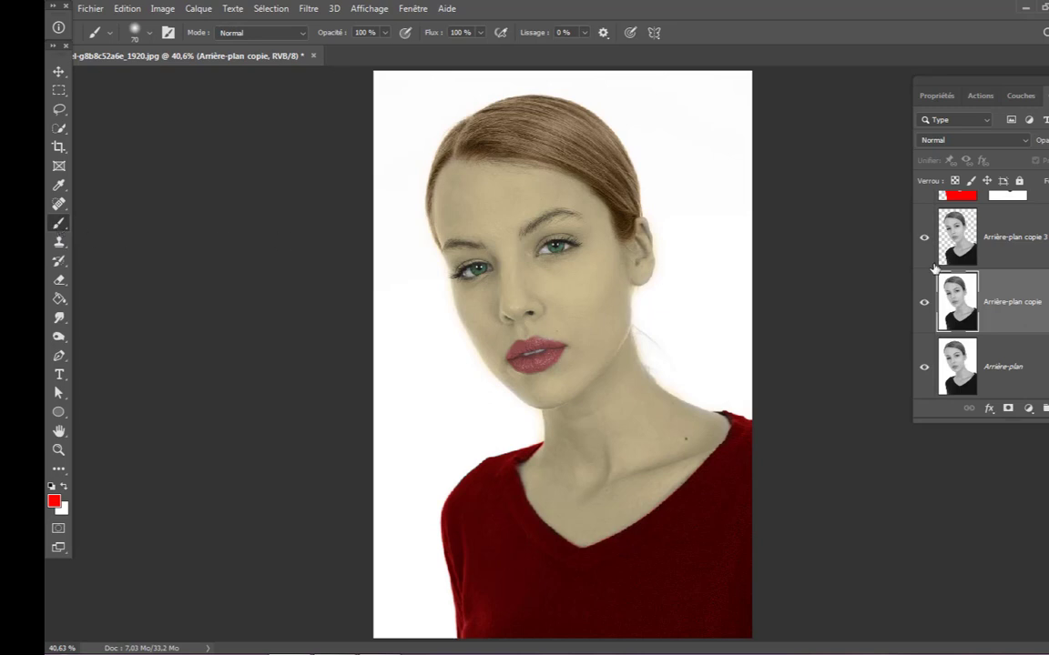
left_click(987, 410)
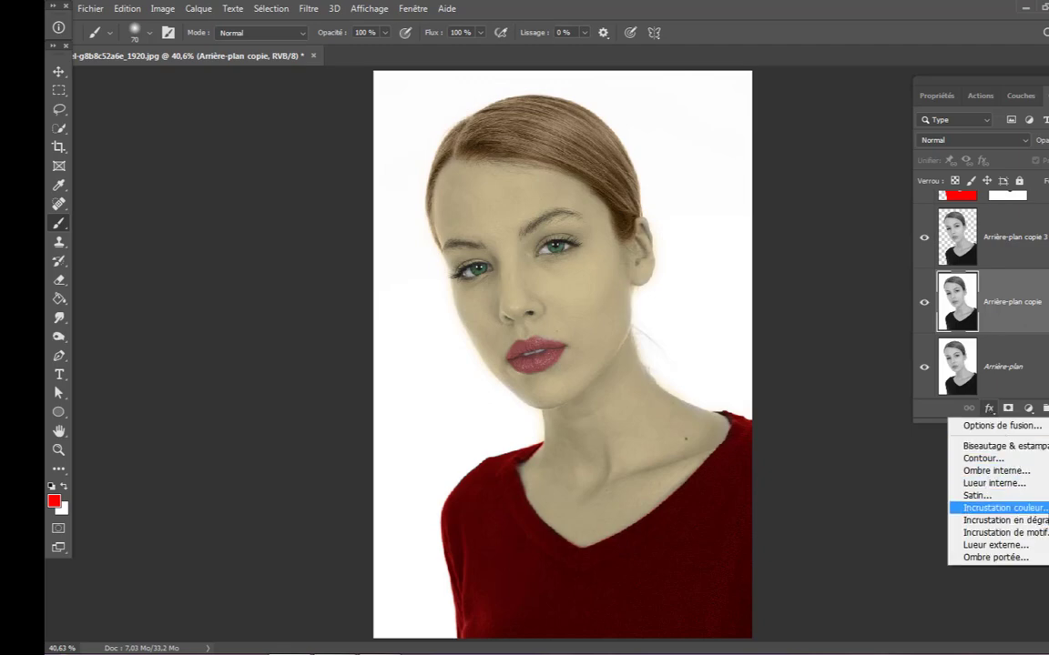
left_click(999, 525)
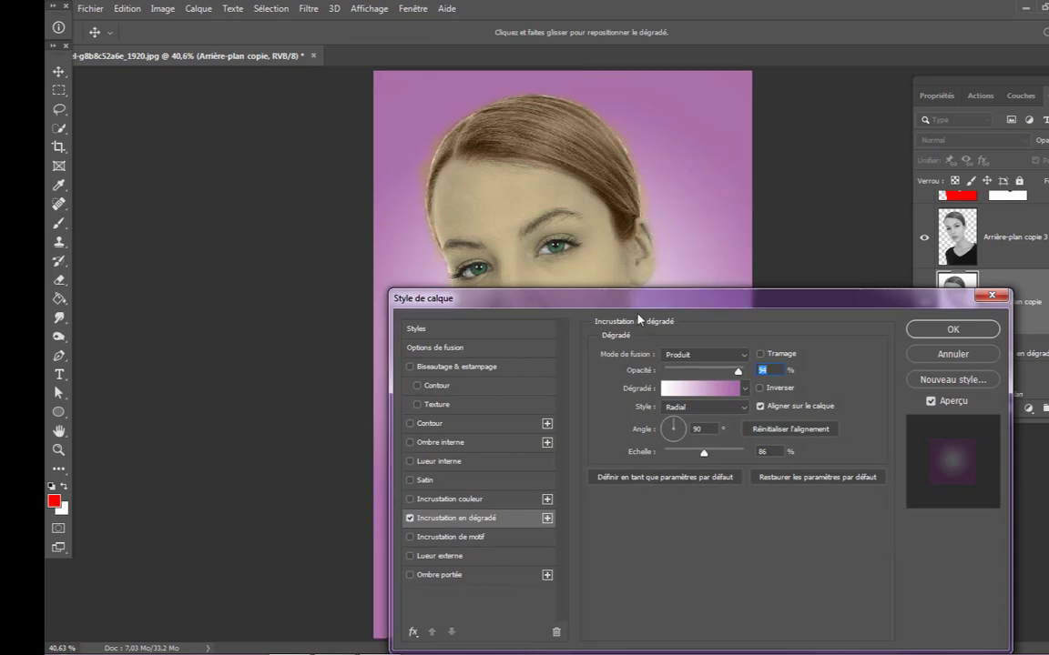
left_click_drag(638, 300, 939, 163)
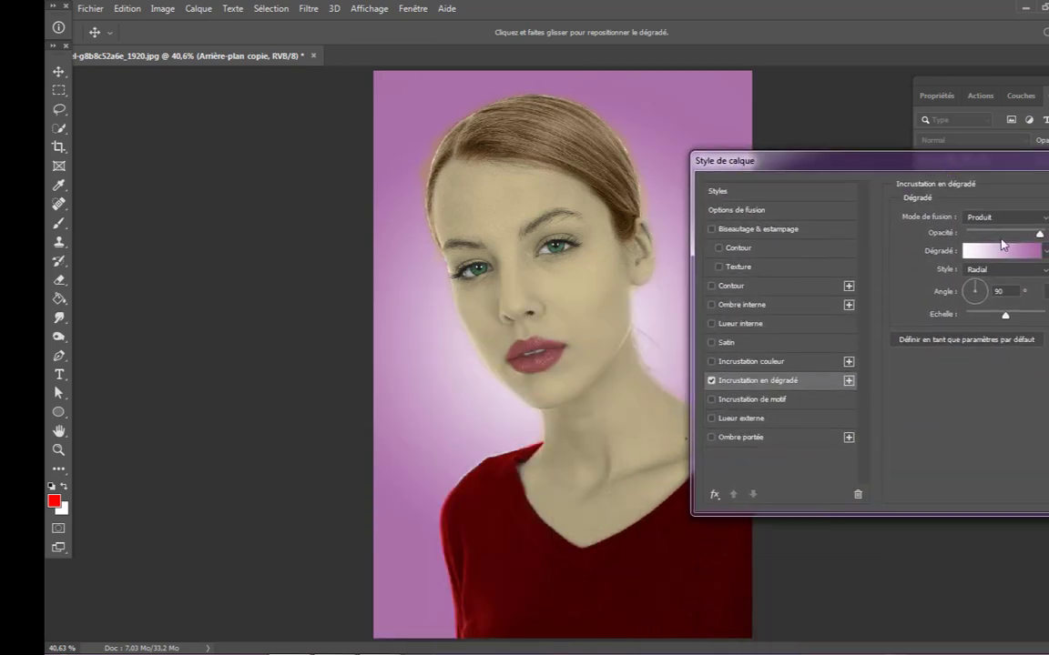
Step: Try several gradient presets for the background overlay, including magenta and teal, and choose the white-to-red one
left_click(1046, 252)
left_click(965, 282)
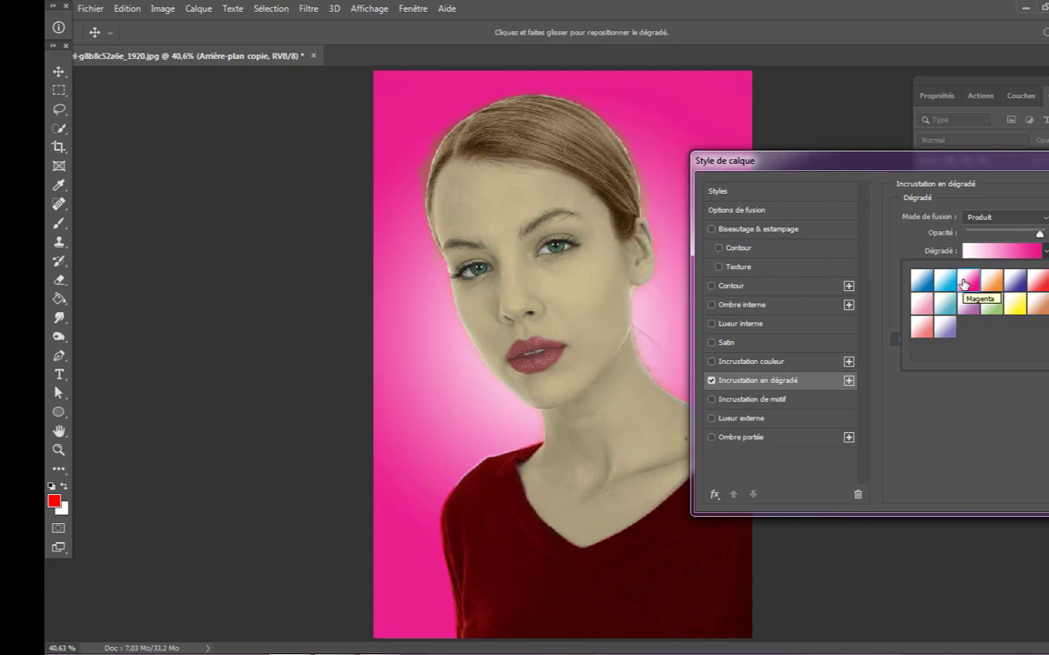
left_click(945, 326)
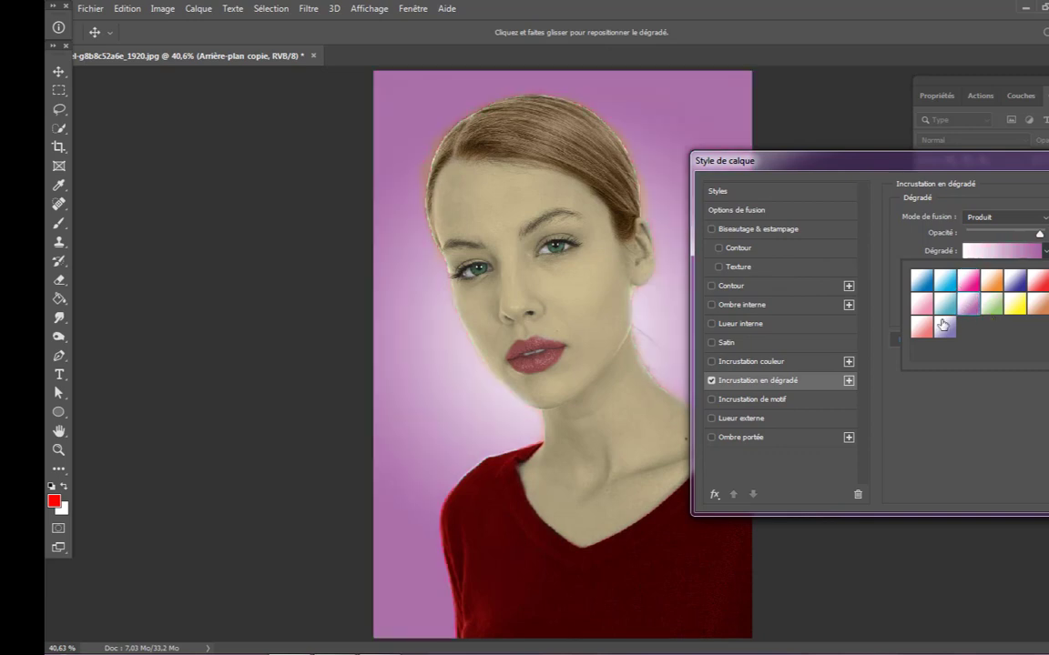
left_click(946, 326)
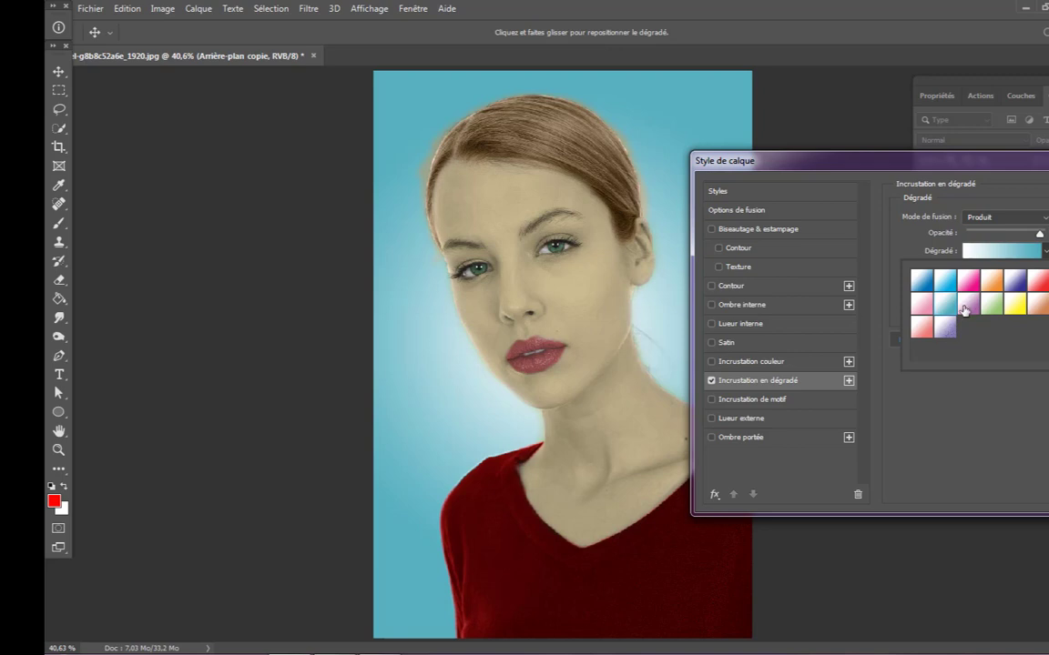
left_click(1040, 284)
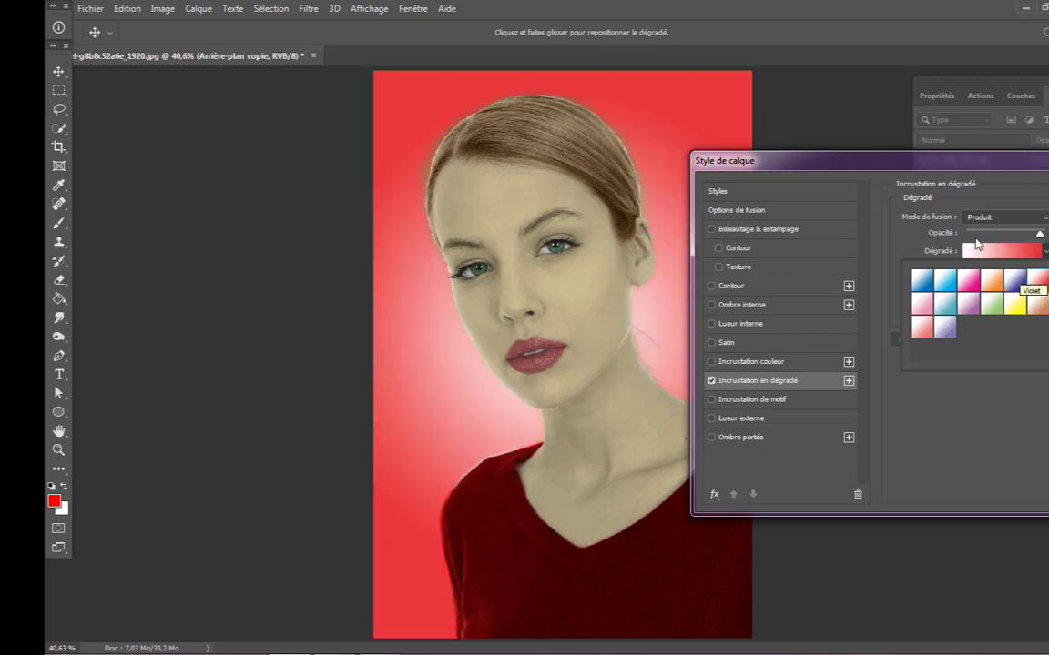
Step: Set the gradient overlay to the Radial style with an angle of -16° and a scale of 138 %, and apply it
mouse_move(885, 164)
left_mouse_down()
mouse_move(1008, 289)
mouse_move(958, 253)
mouse_move(888, 165)
left_mouse_up()
left_click_drag(1009, 311, 1027, 311)
left_click(1001, 262)
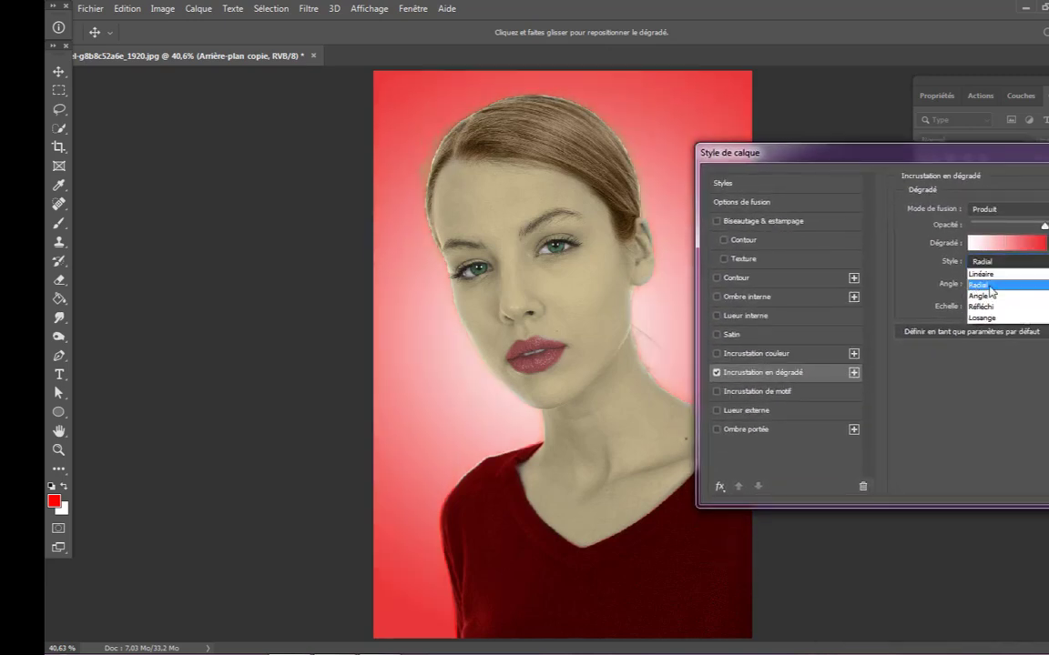
left_click(1005, 290)
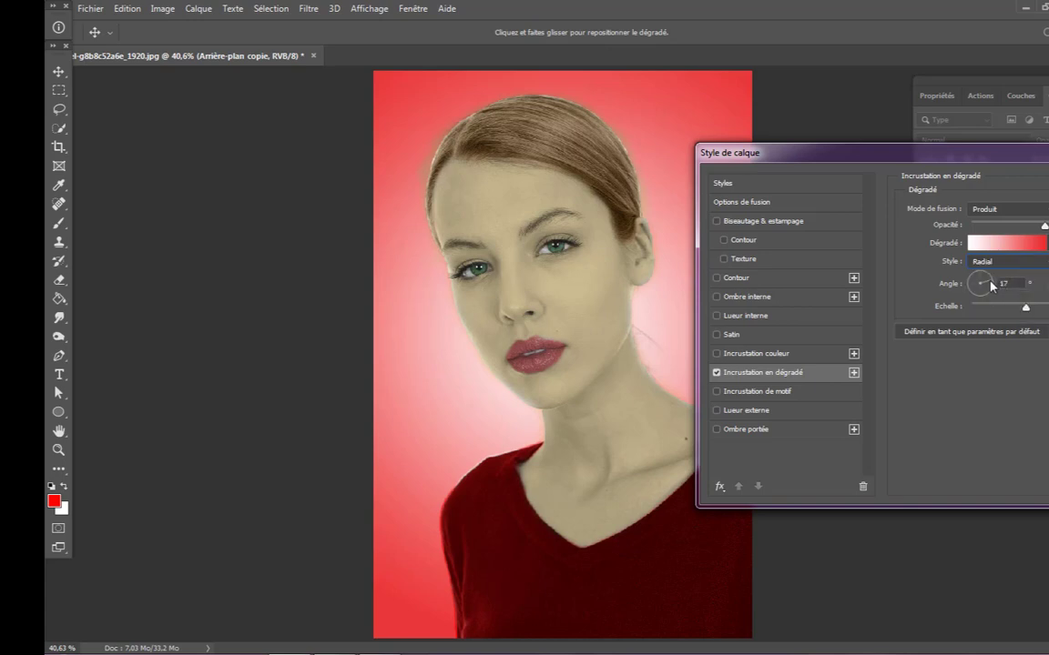
left_click(992, 286)
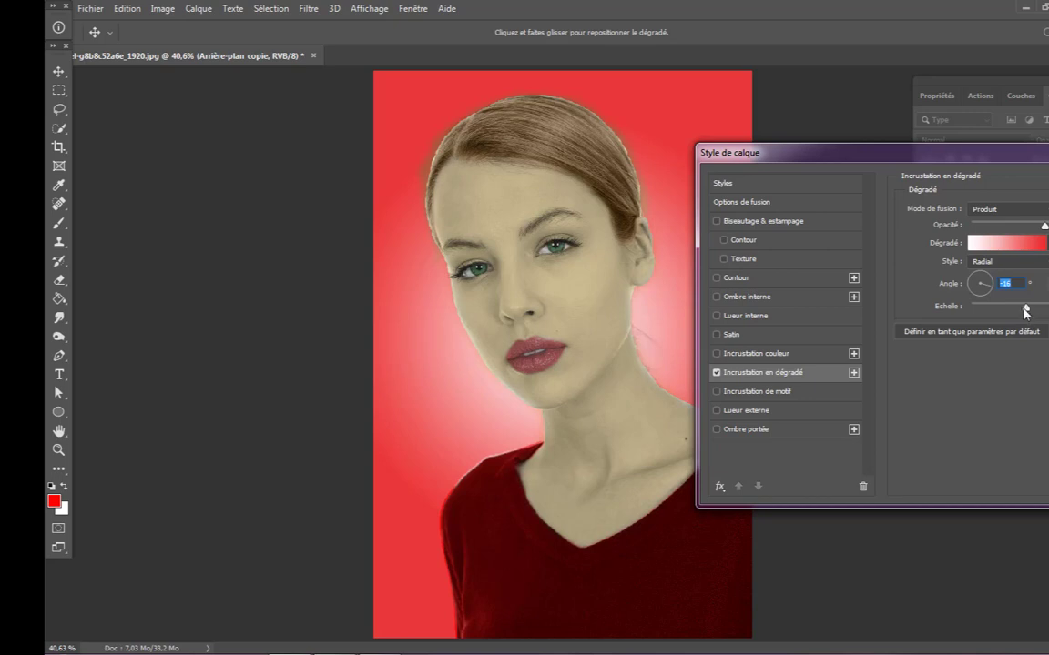
left_click_drag(1026, 308, 1043, 309)
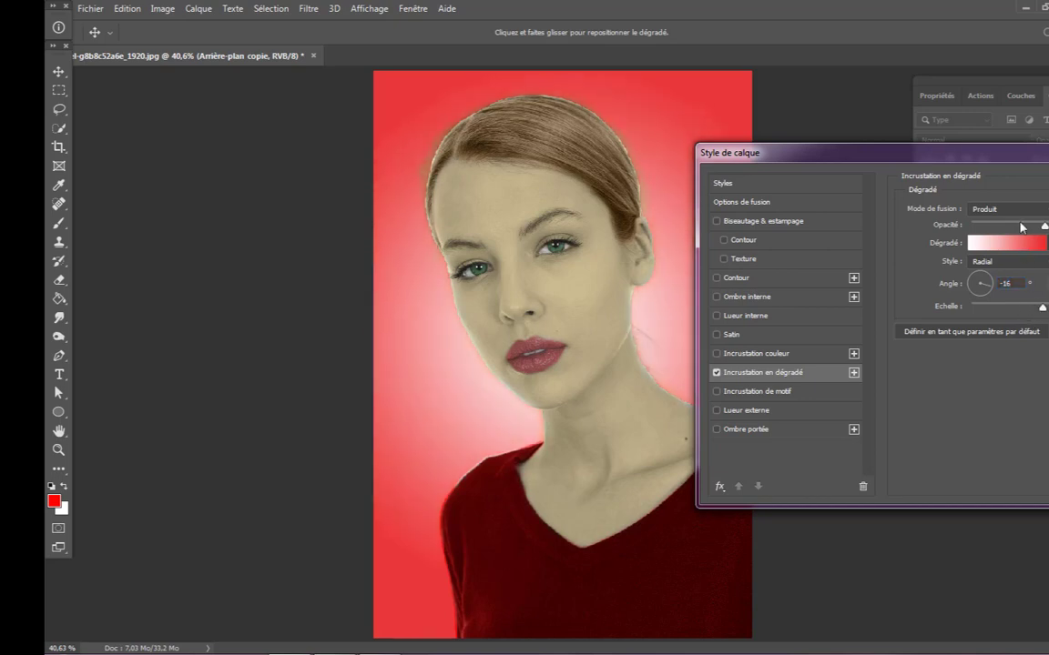
left_click_drag(1009, 165, 609, 212)
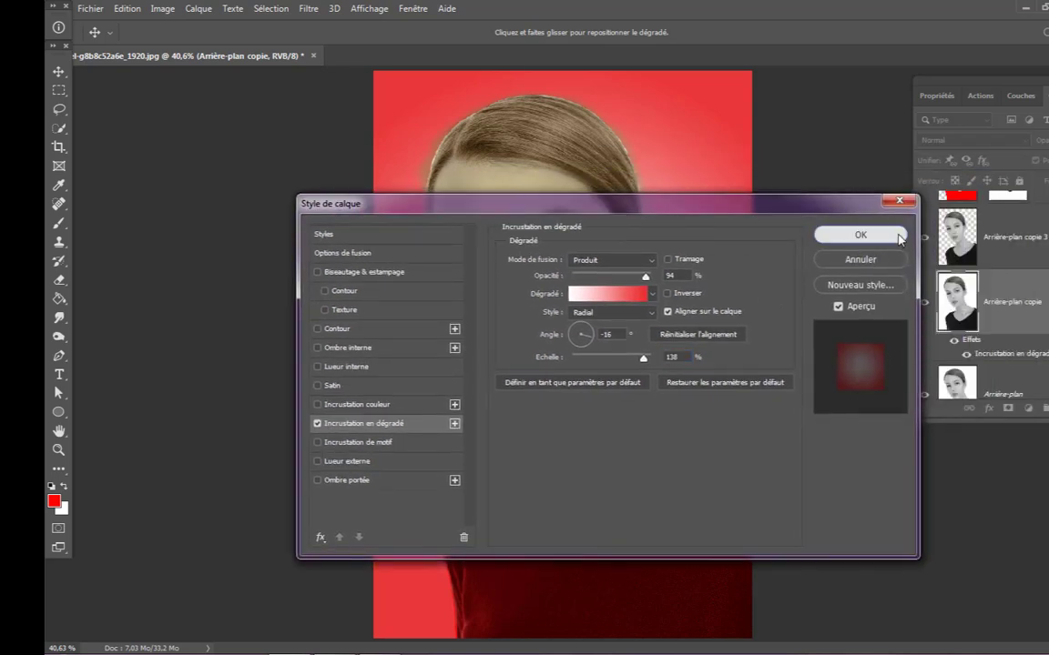
left_click(842, 234)
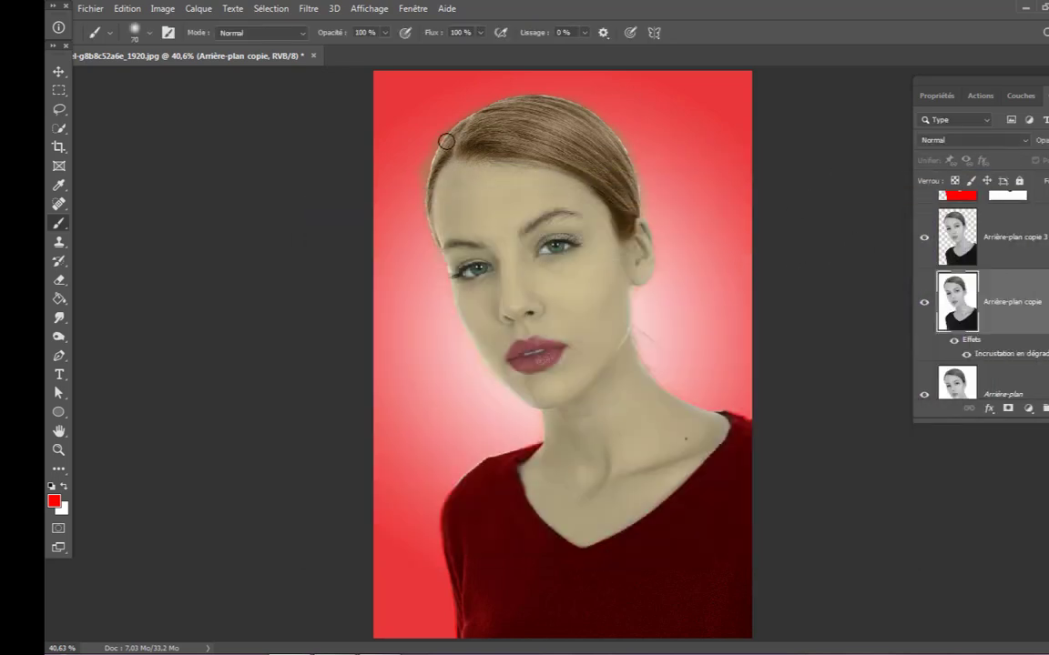
Step: Paint black on the mask of the brown hair layer Fond 4 to remove the tint spilling around both sides of the hair
scroll(995, 335, "up", 3)
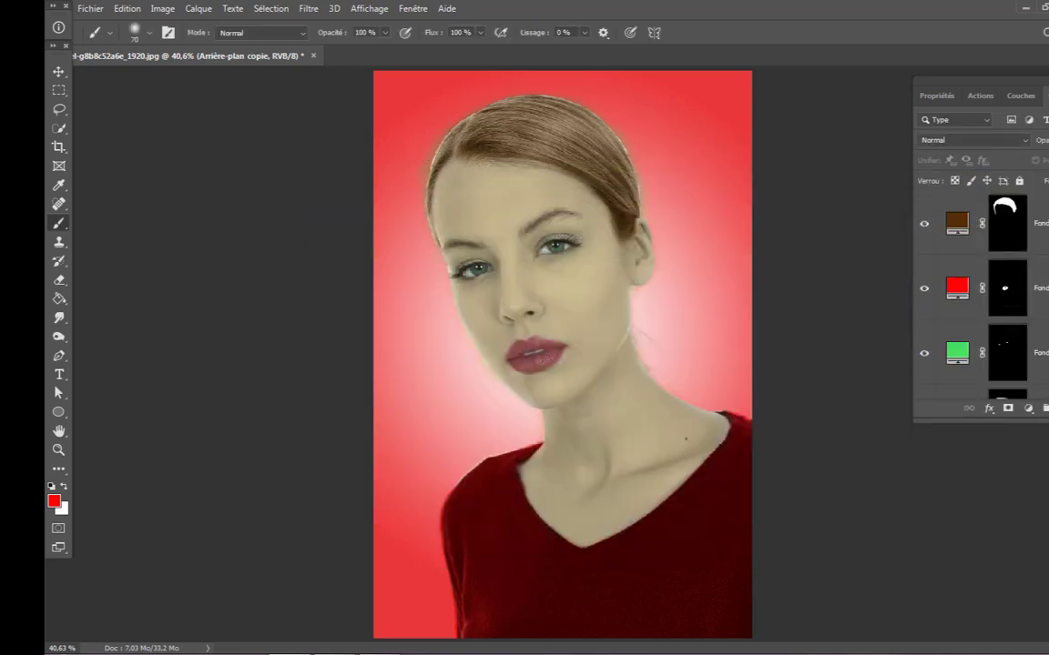
left_click(1005, 225)
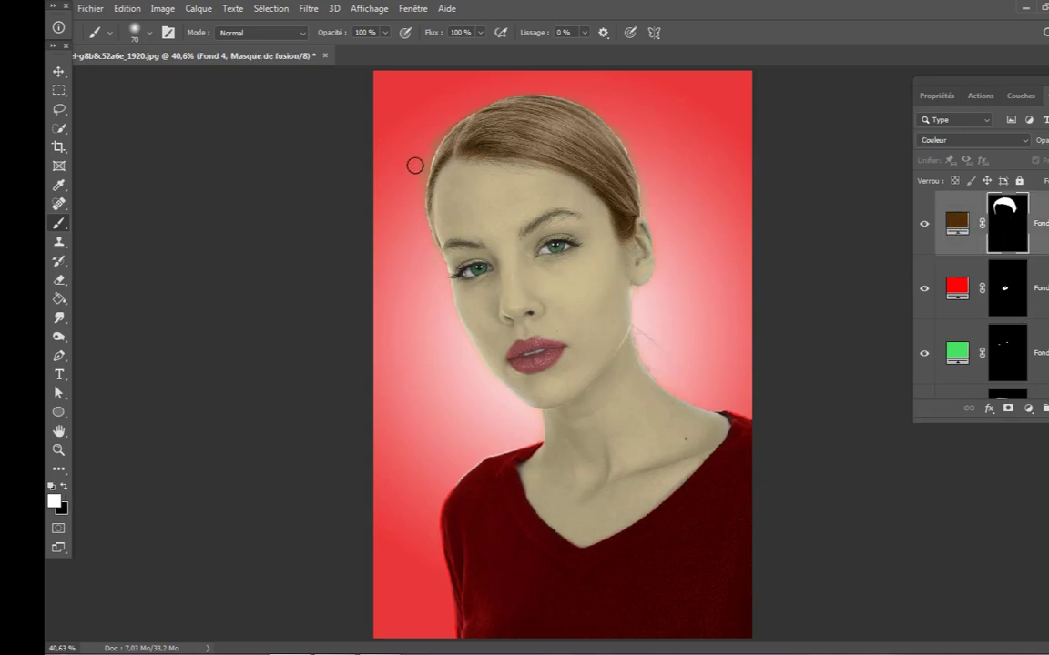
left_click(64, 487)
left_click_drag(438, 126, 415, 221)
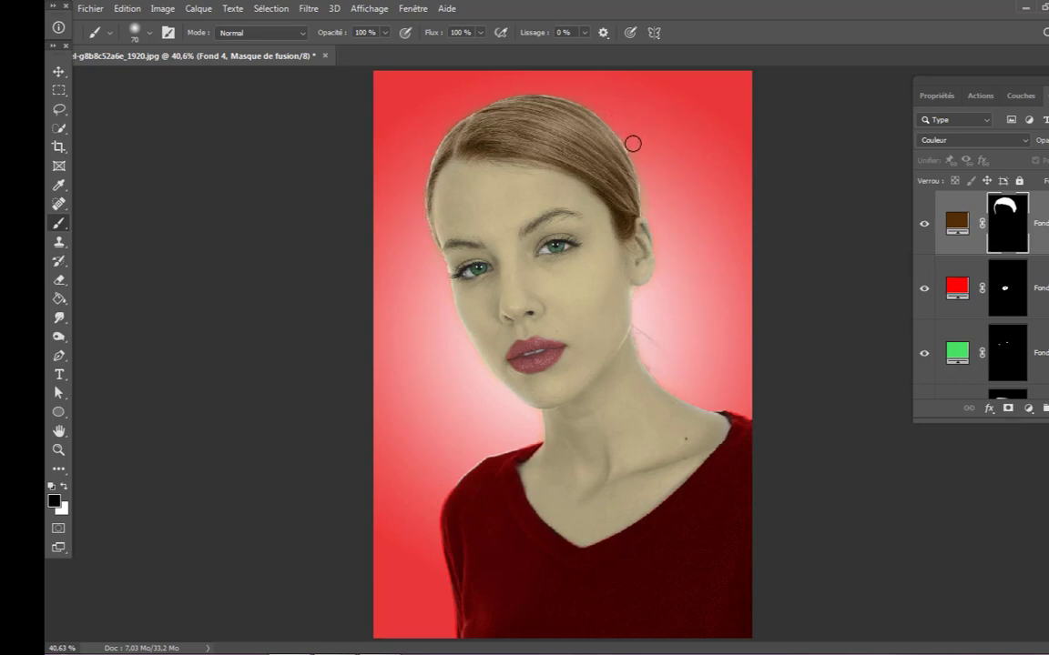
left_click_drag(632, 144, 660, 215)
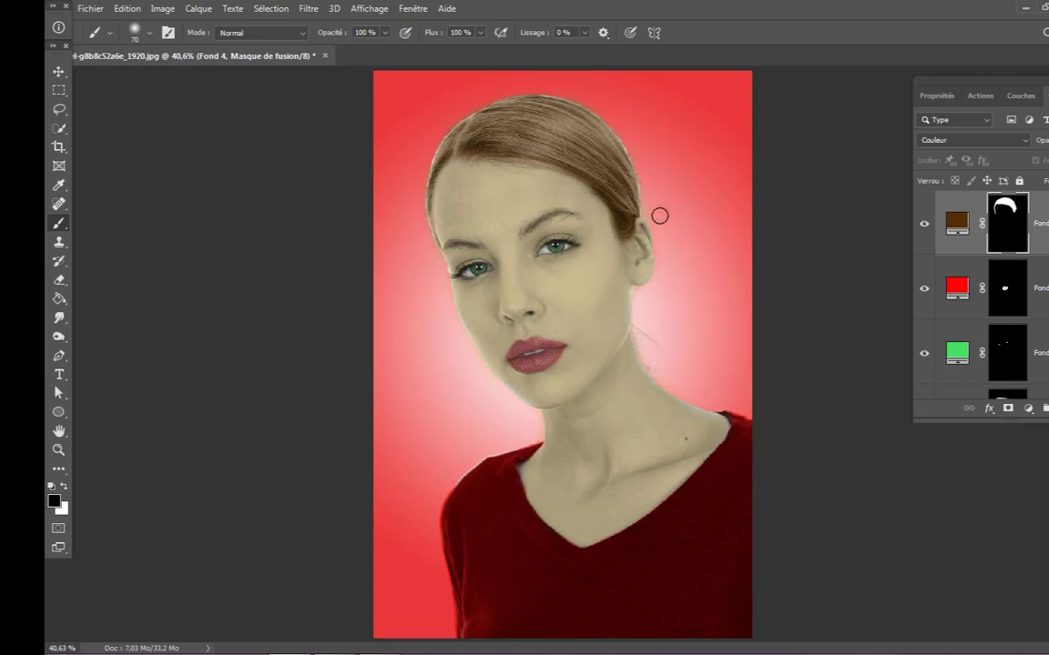